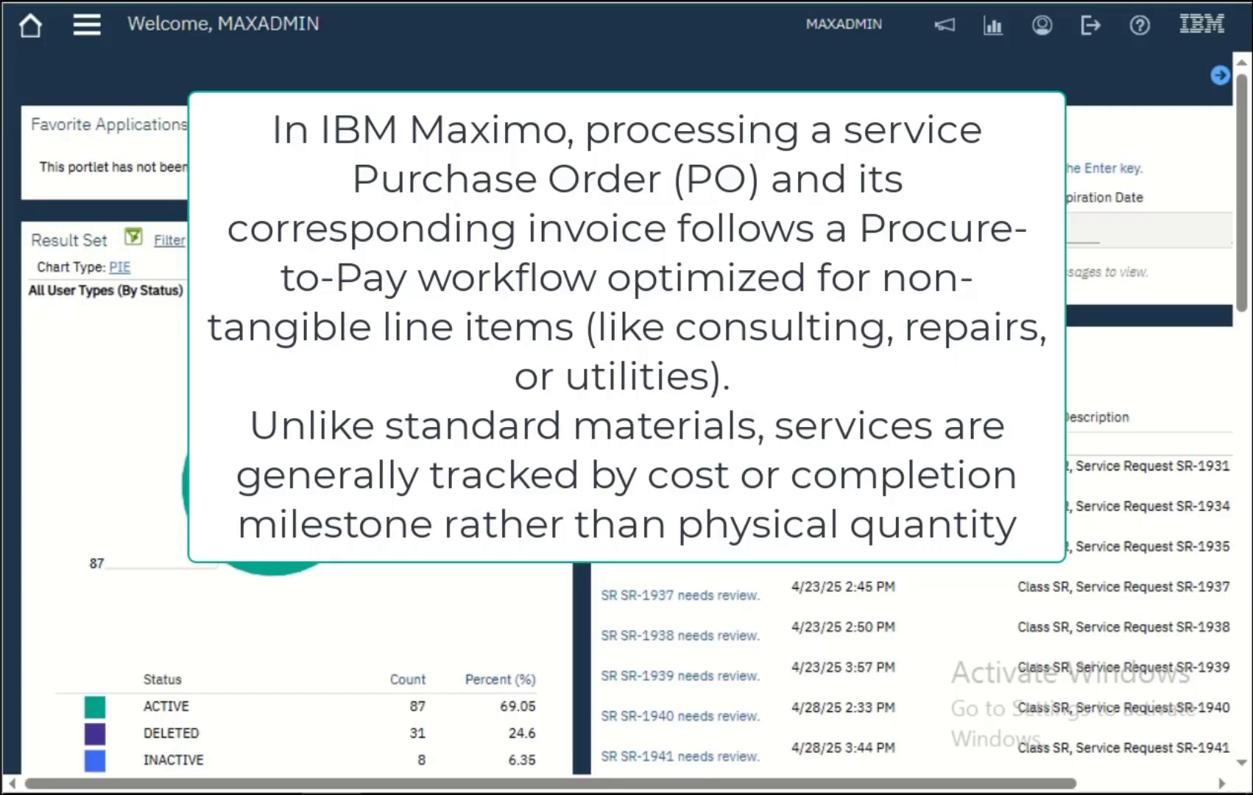
pyautogui.click(85, 43)
pyautogui.moveTo(220, 494)
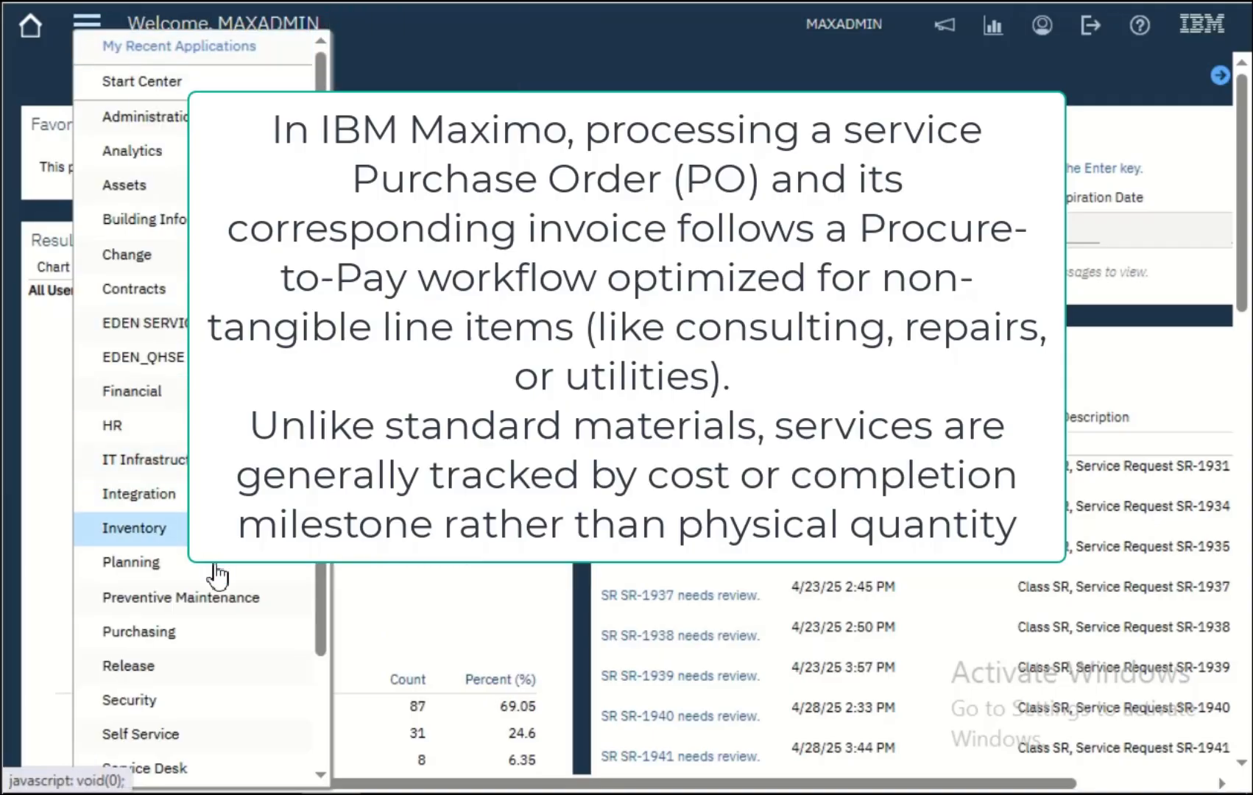
pyautogui.moveTo(246, 650)
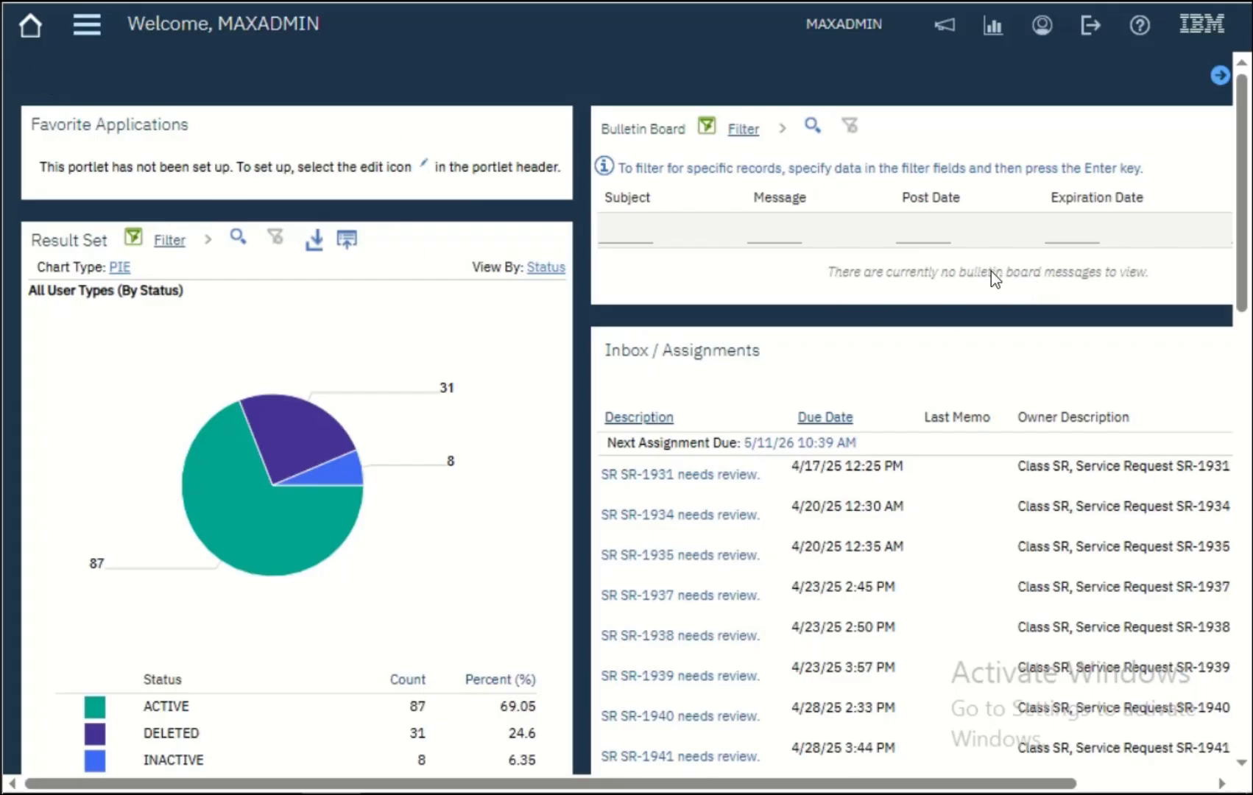
# - Open the Purchase Orders application from Purchasing and start a new purchase order record
pyautogui.click(85, 28)
pyautogui.moveTo(252, 520)
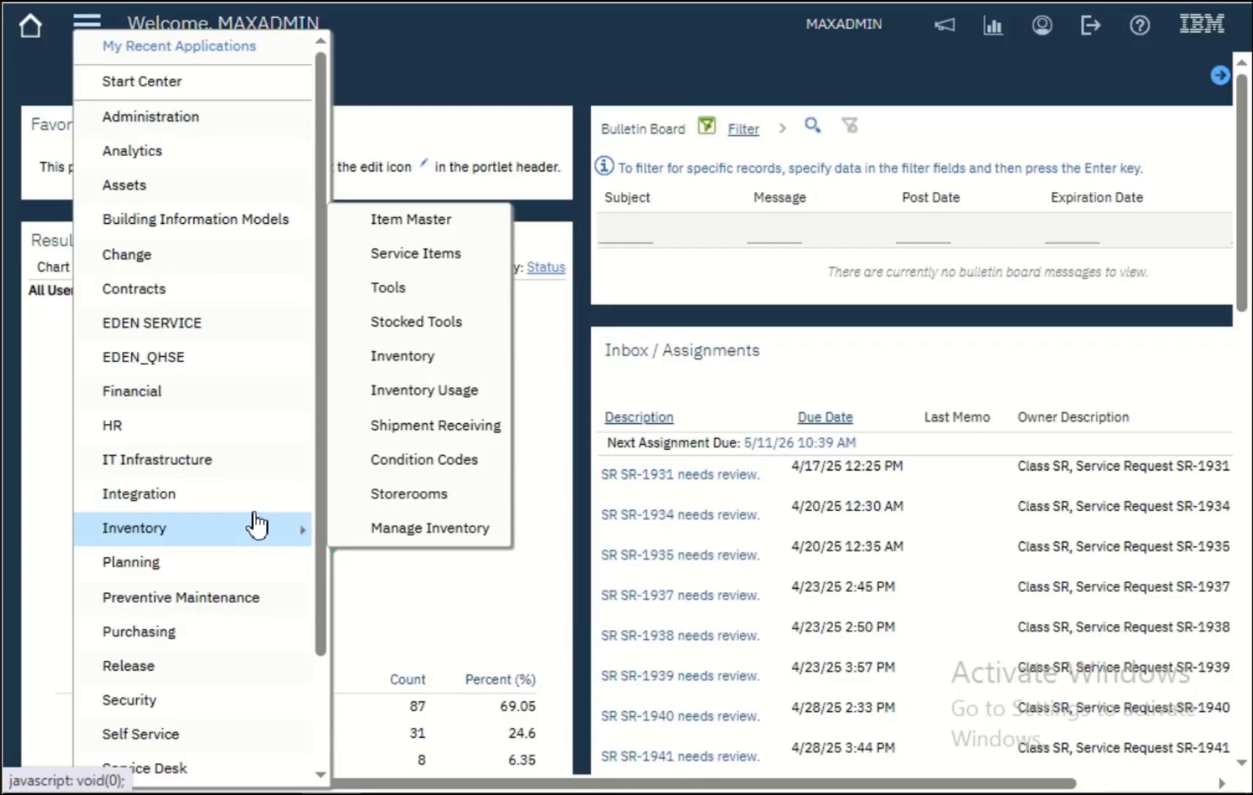
pyautogui.moveTo(258, 414)
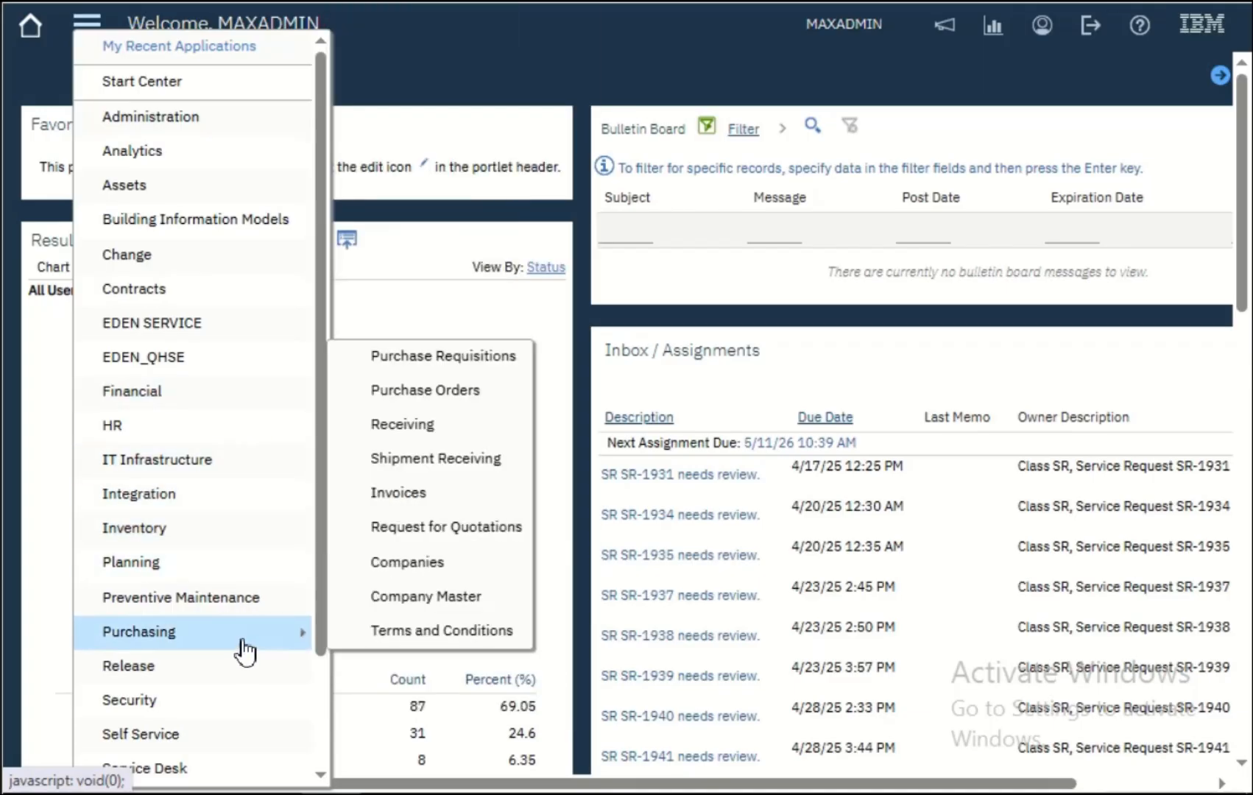
pyautogui.click(423, 389)
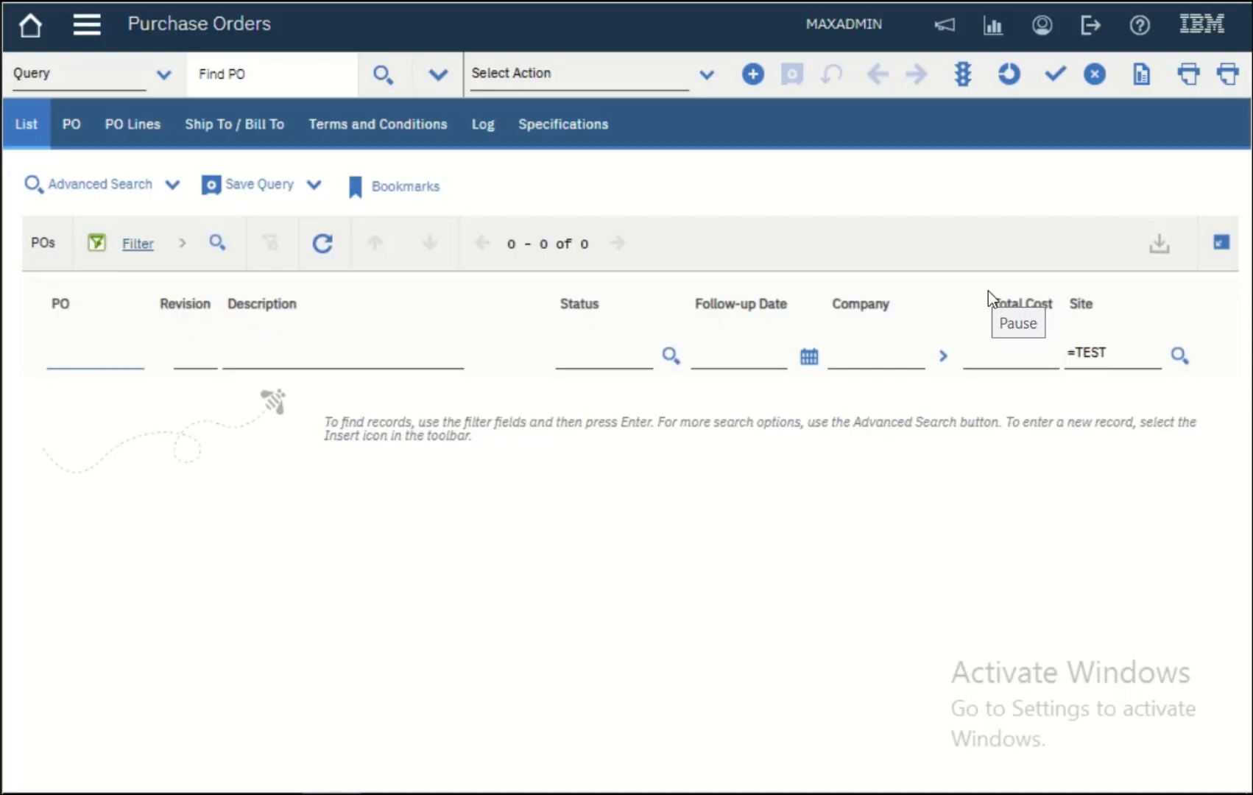
pyautogui.click(746, 85)
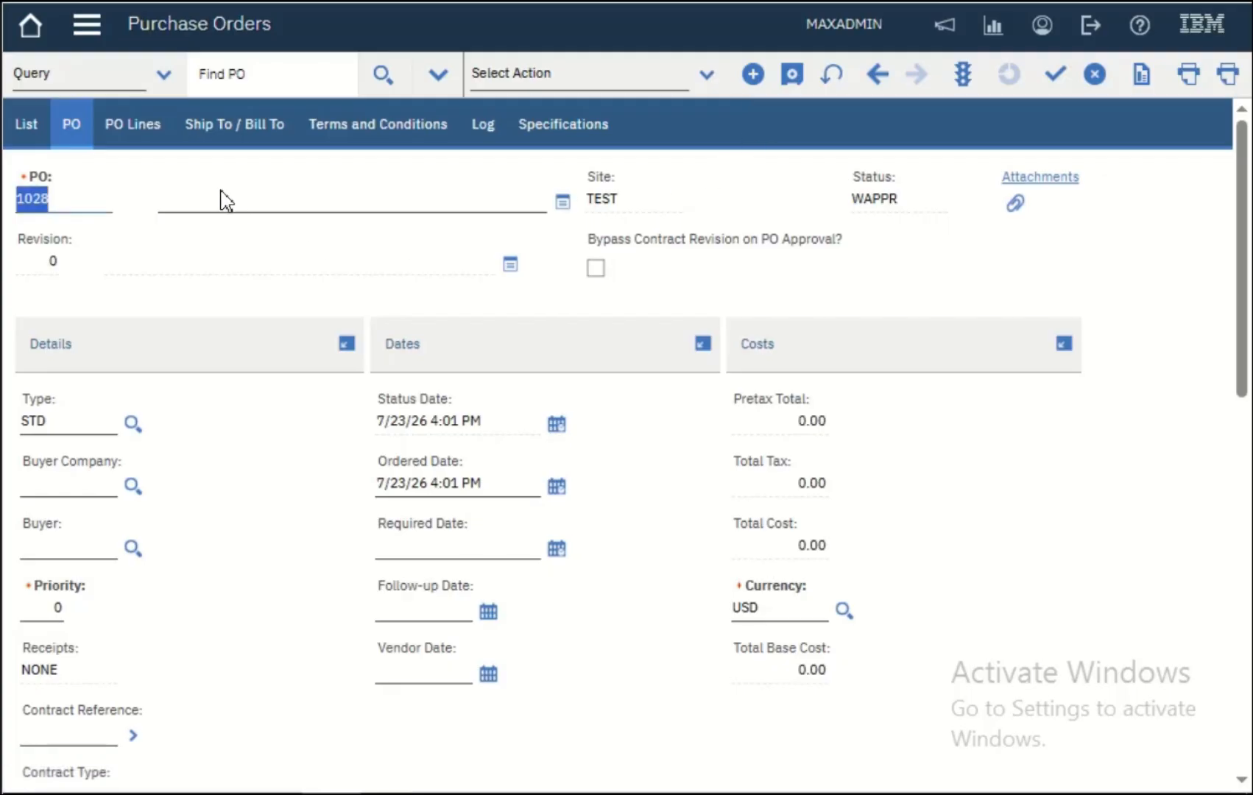
# - Set the purchase order's description to "HVAC emergency compressor replacement."
pyautogui.click(222, 196)
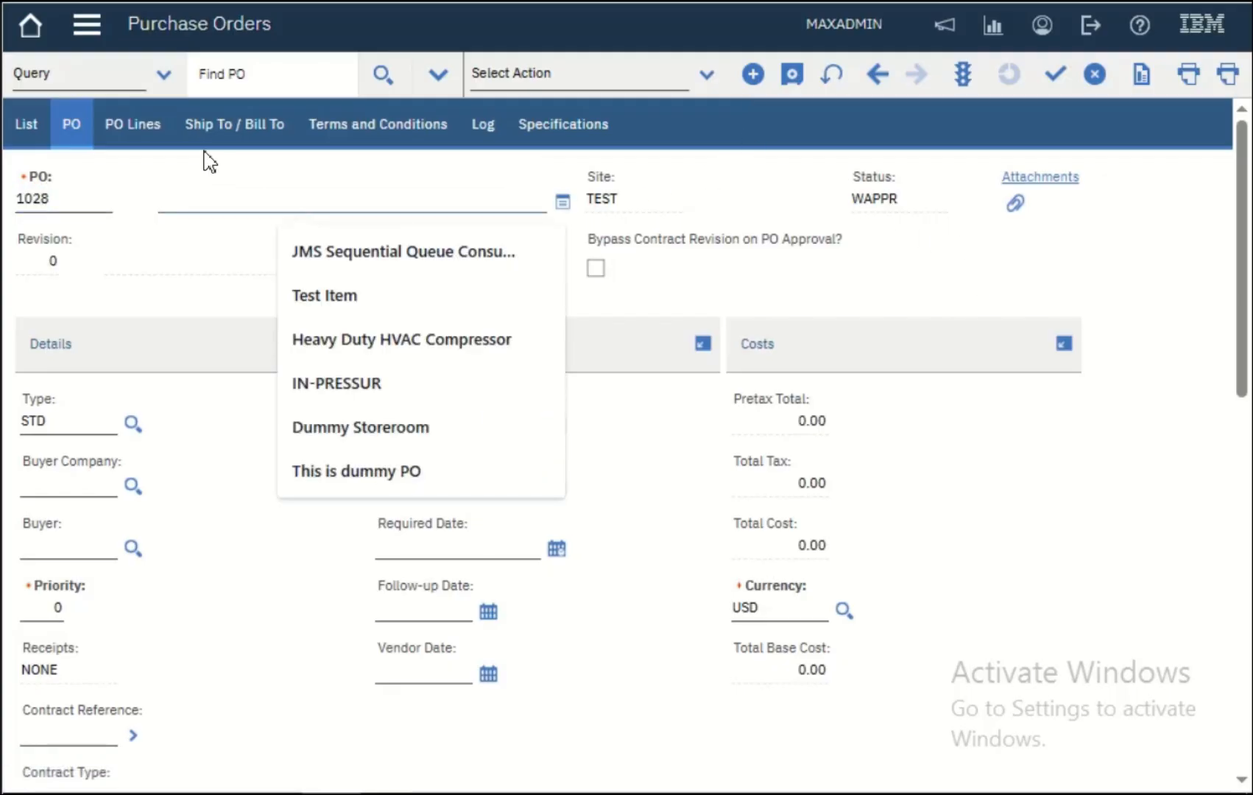
pyautogui.click(221, 194)
pyautogui.click(221, 195)
pyautogui.write('HVAC Repair (Flat-Fee, No Receipt Required)')
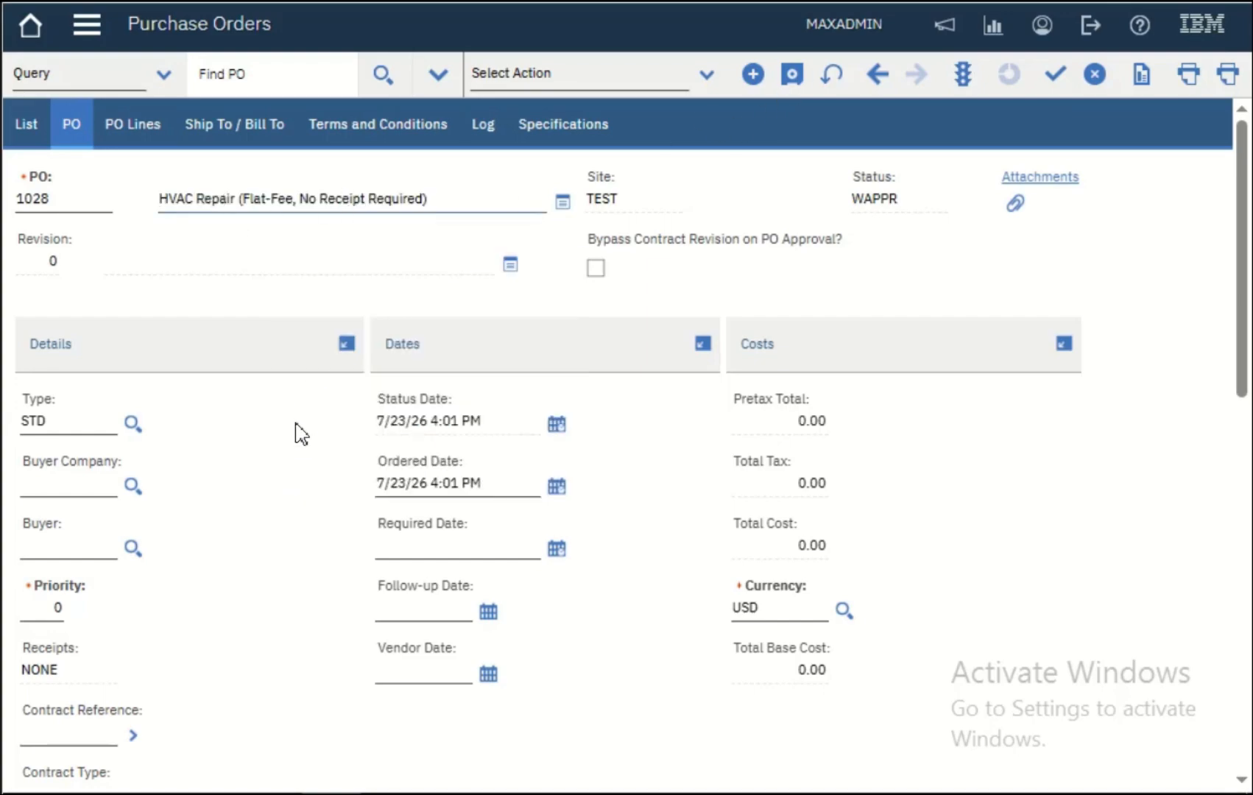
pyautogui.tripleClick(329, 200)
pyautogui.write('HVAC emergency compressor replacement.')
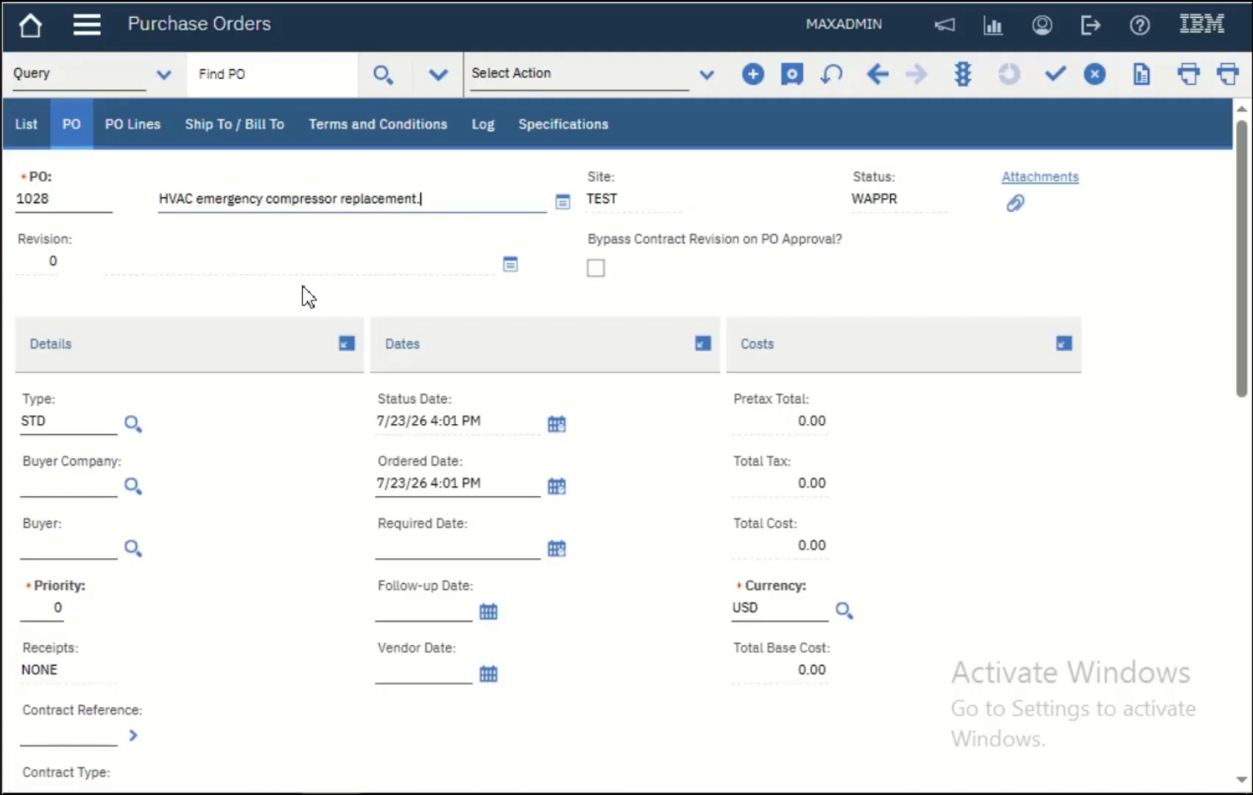
# - Choose CARRIER as the vendor company of the purchase order and save the record
pyautogui.scroll(-5, 301, 294)
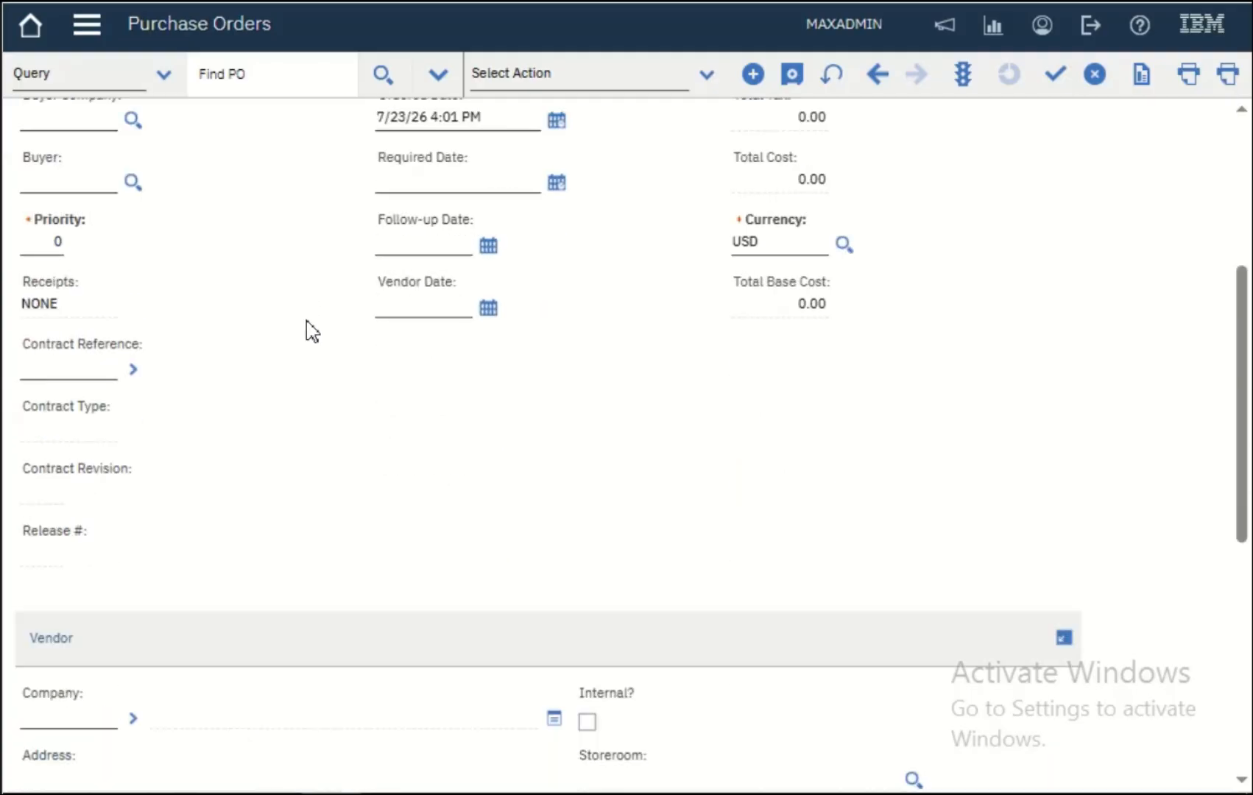
pyautogui.click(134, 718)
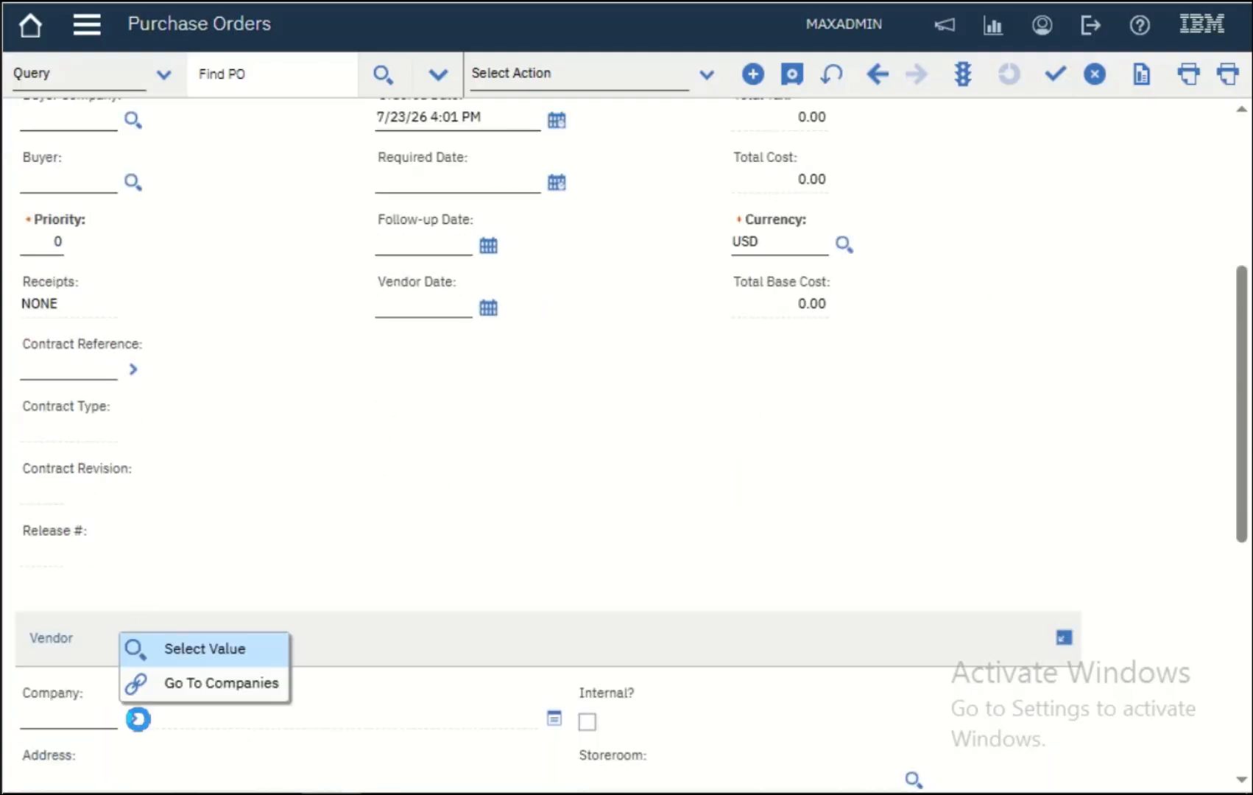
pyautogui.click(221, 728)
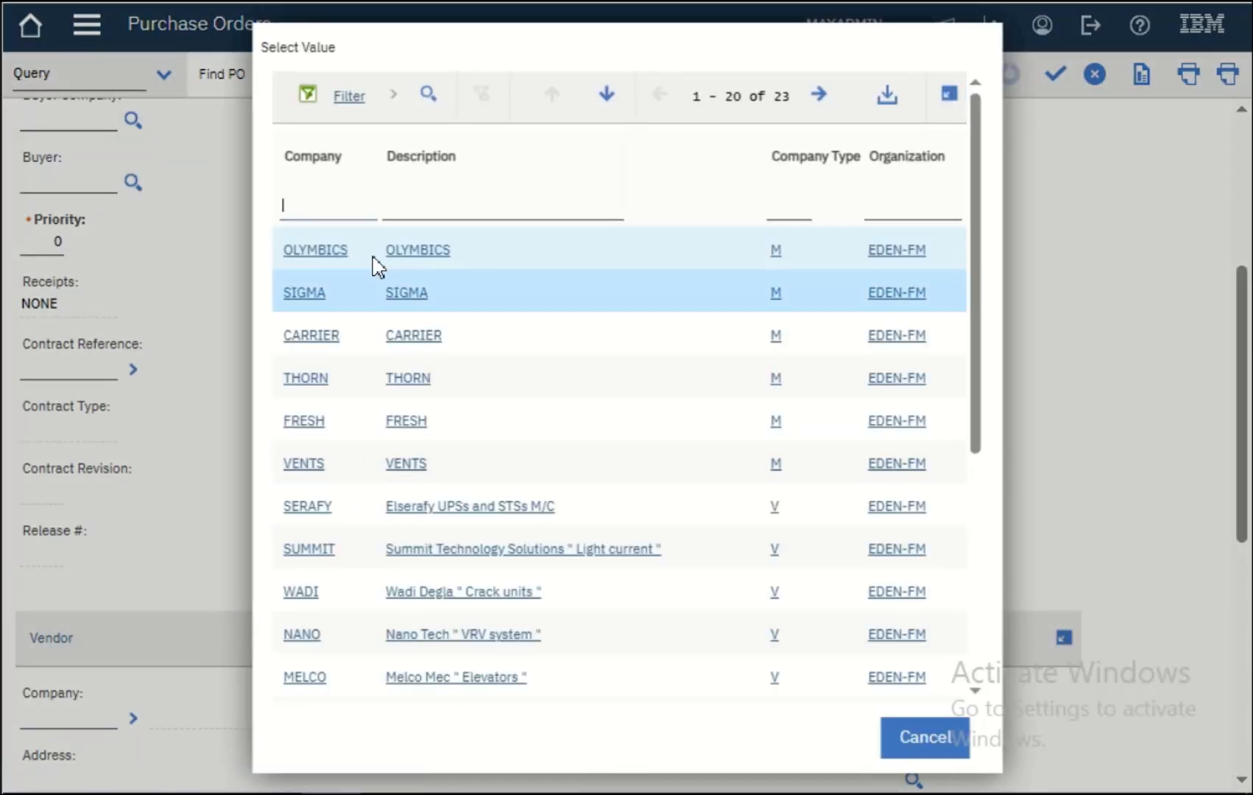
pyautogui.click(326, 339)
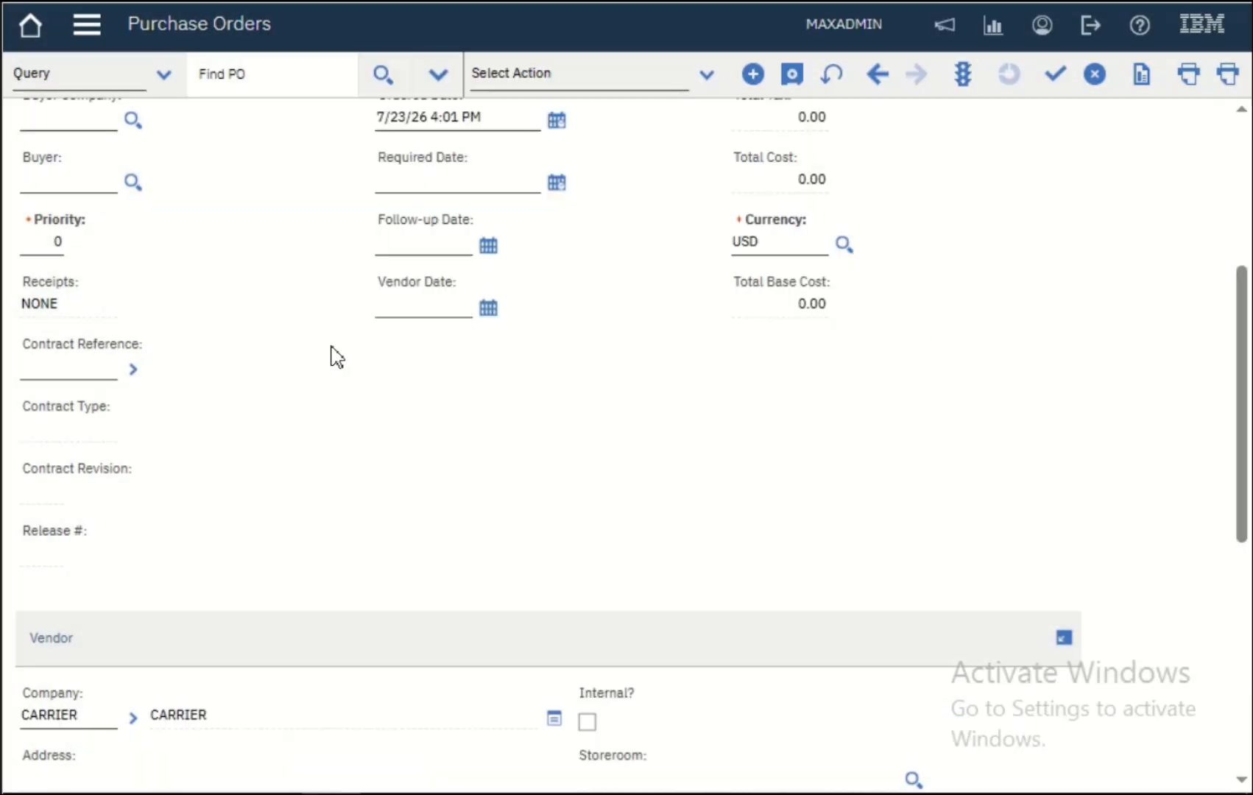
pyautogui.click(792, 87)
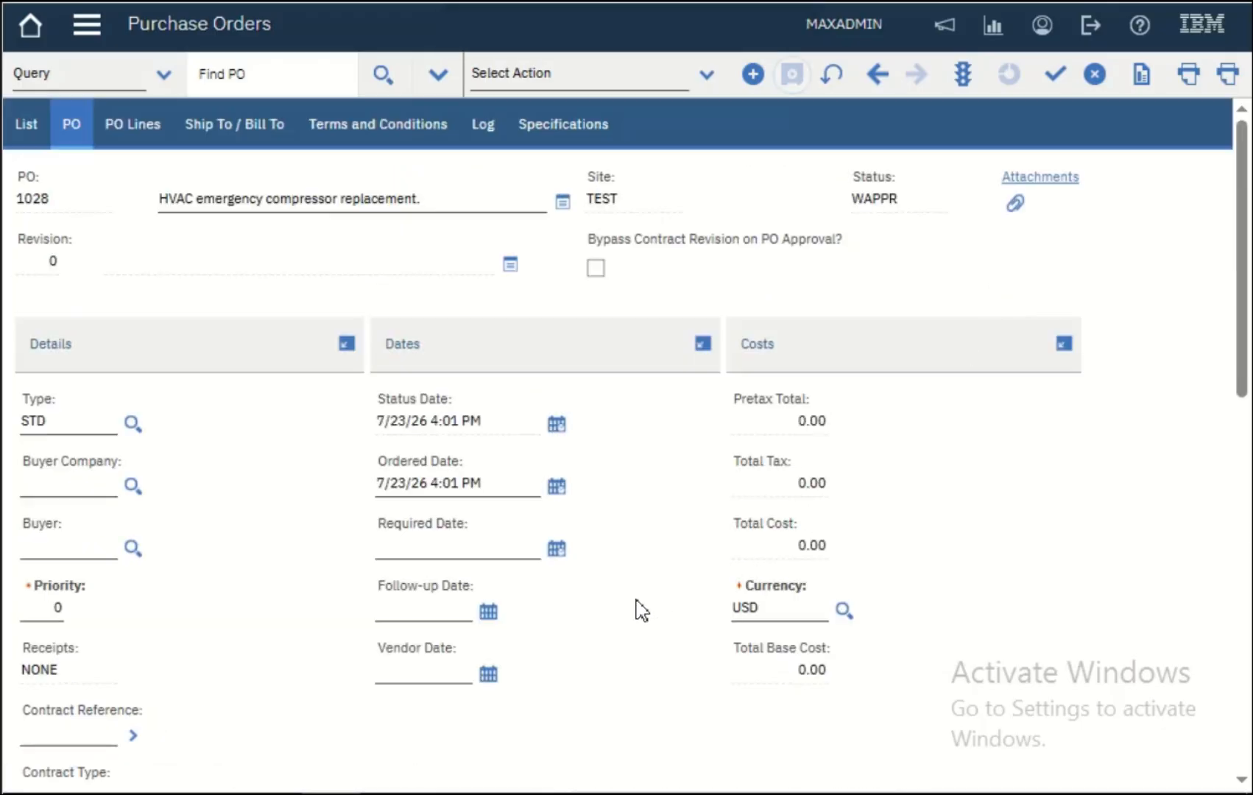
# - Set the purchase order's required date to 7/24/2026 04:01 PM and save the record
pyautogui.click(555, 549)
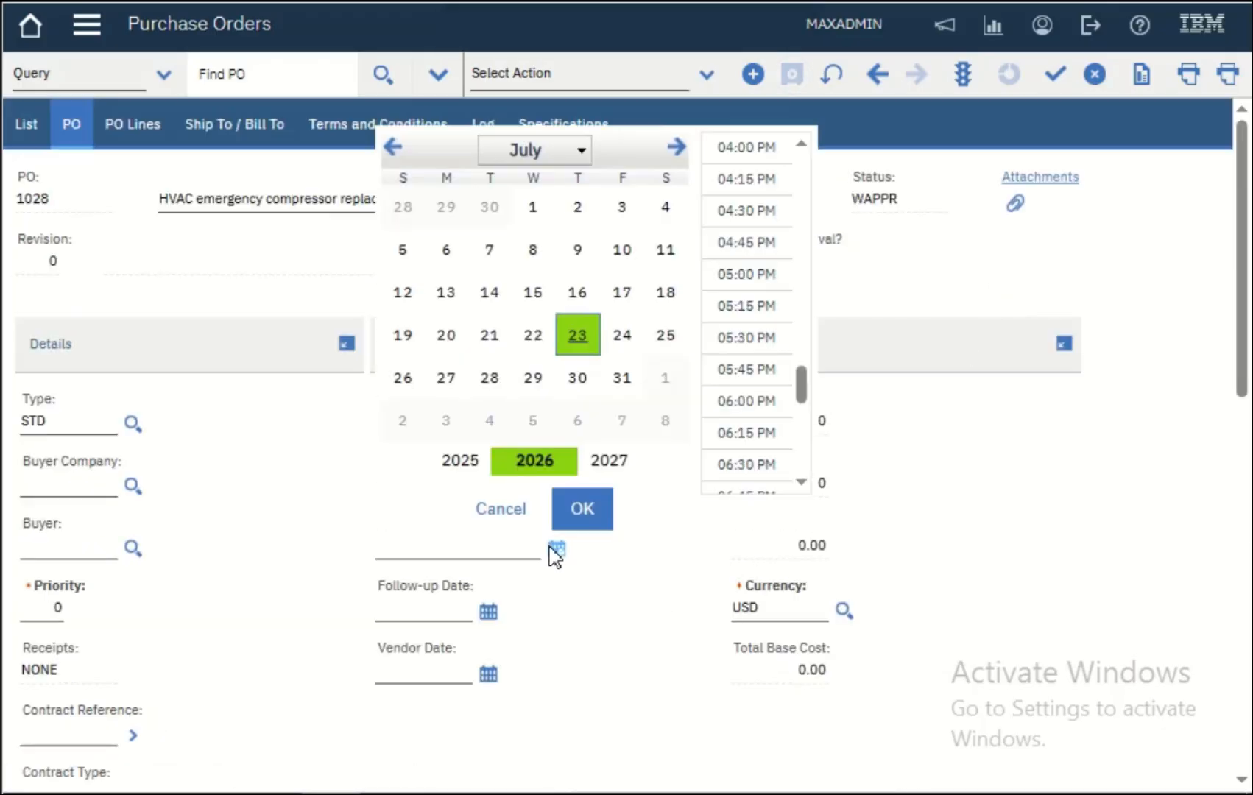
pyautogui.click(625, 353)
pyautogui.click(593, 518)
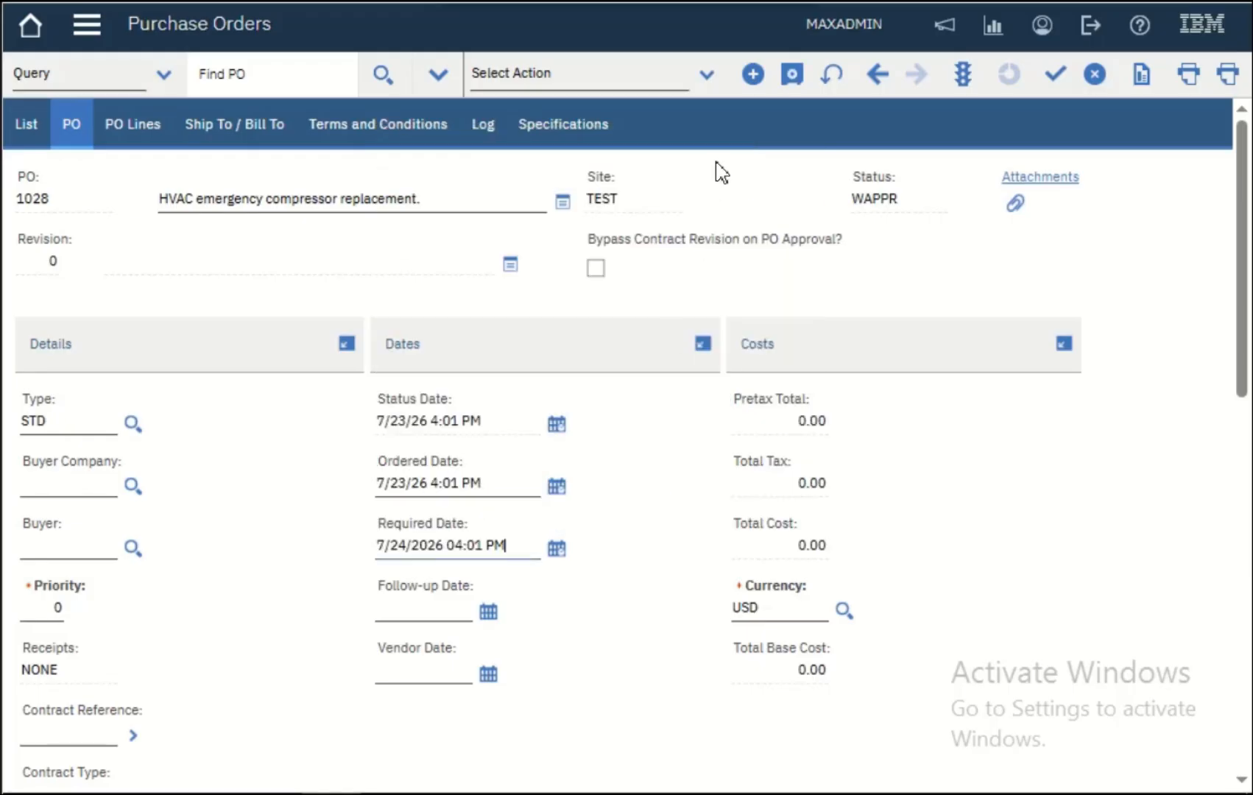
pyautogui.click(798, 84)
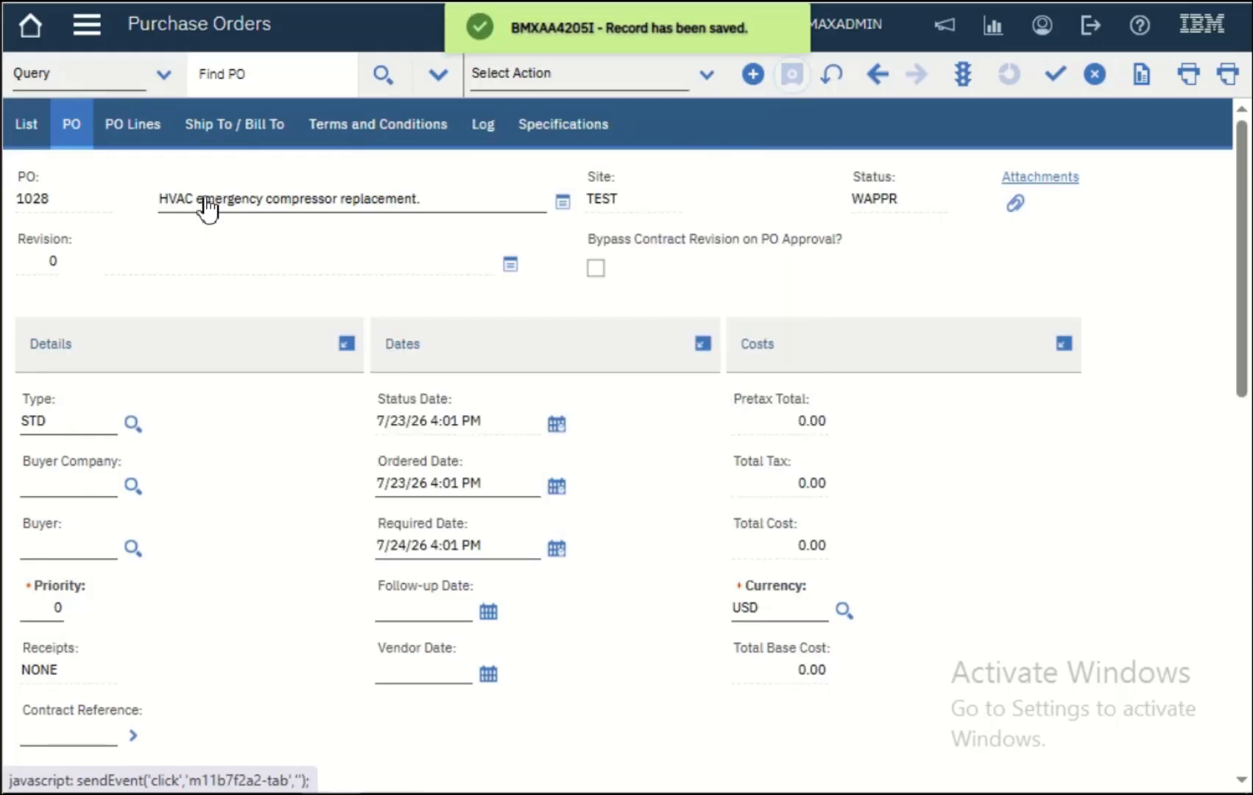
pyautogui.click(775, 610)
pyautogui.click(415, 614)
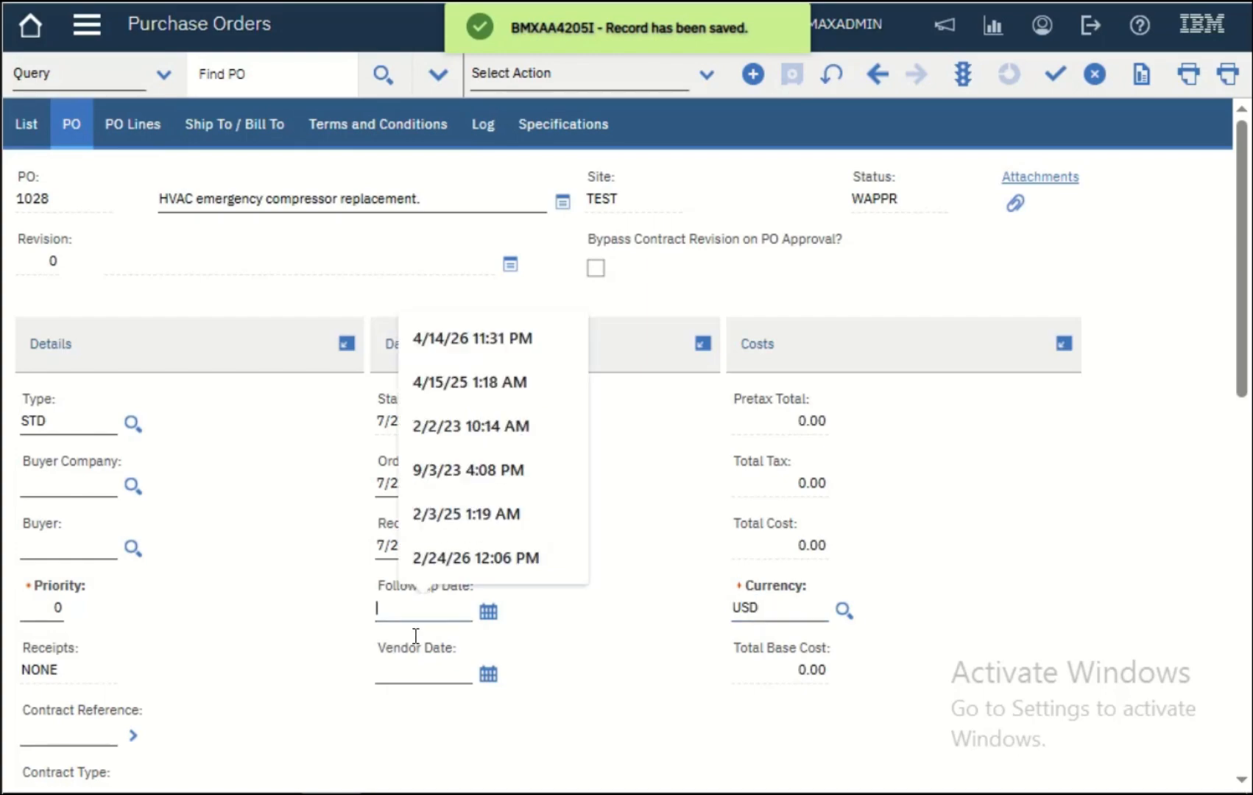
pyautogui.click(416, 676)
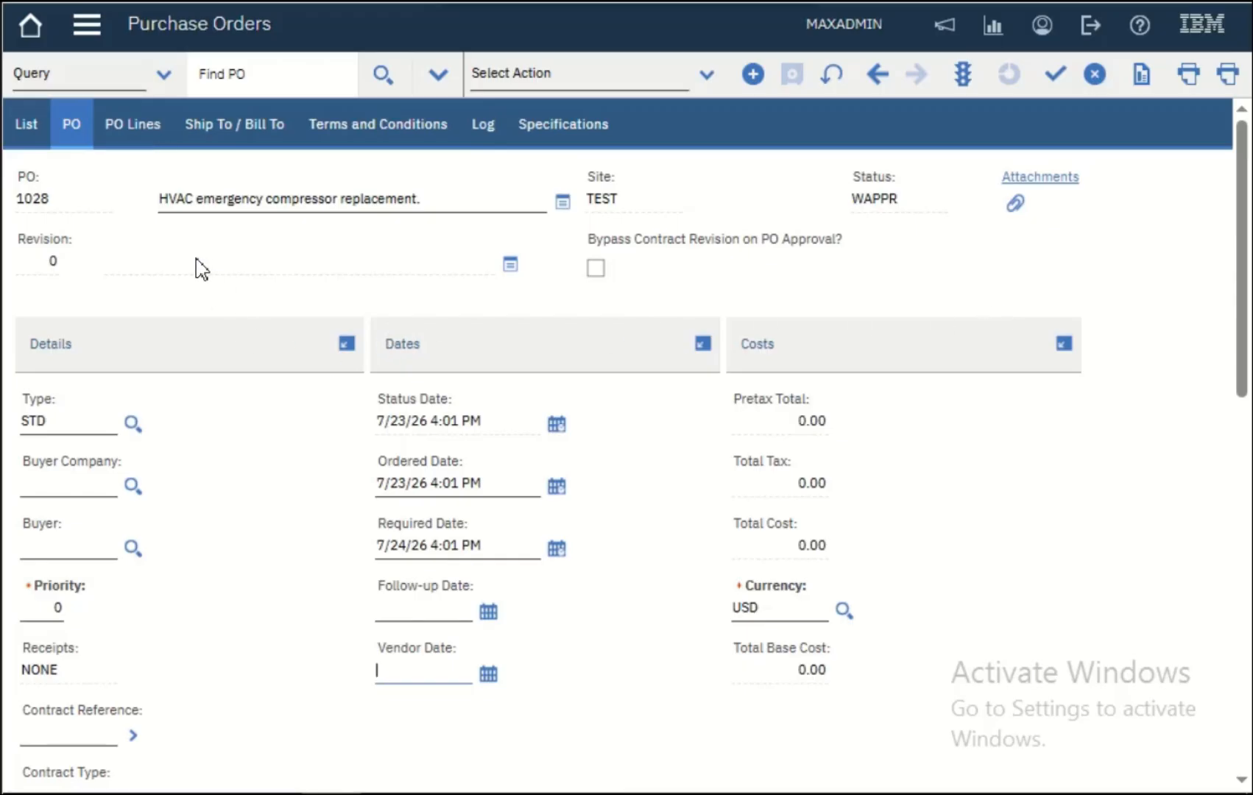
# - Add a new line to the purchase order and set its line type to Standard service
pyautogui.click(132, 144)
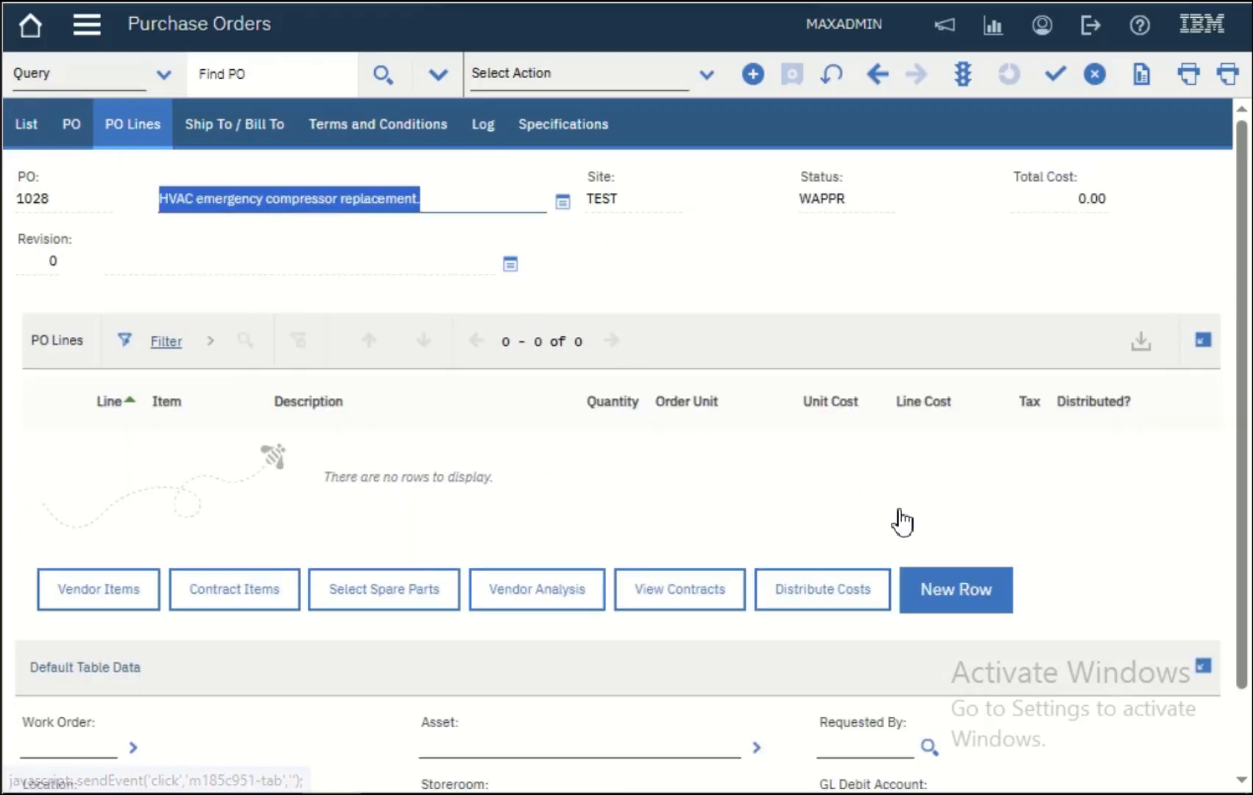
pyautogui.click(980, 600)
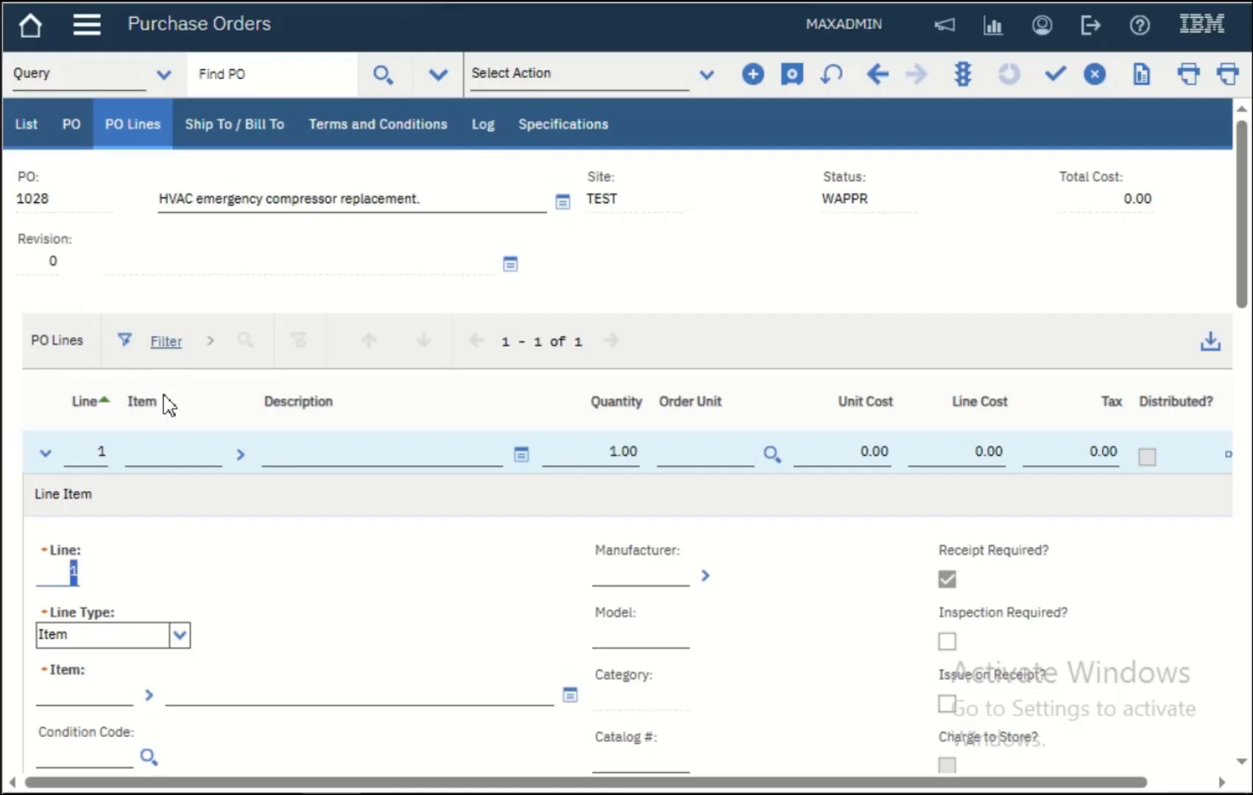
pyautogui.scroll(-2, 241, 525)
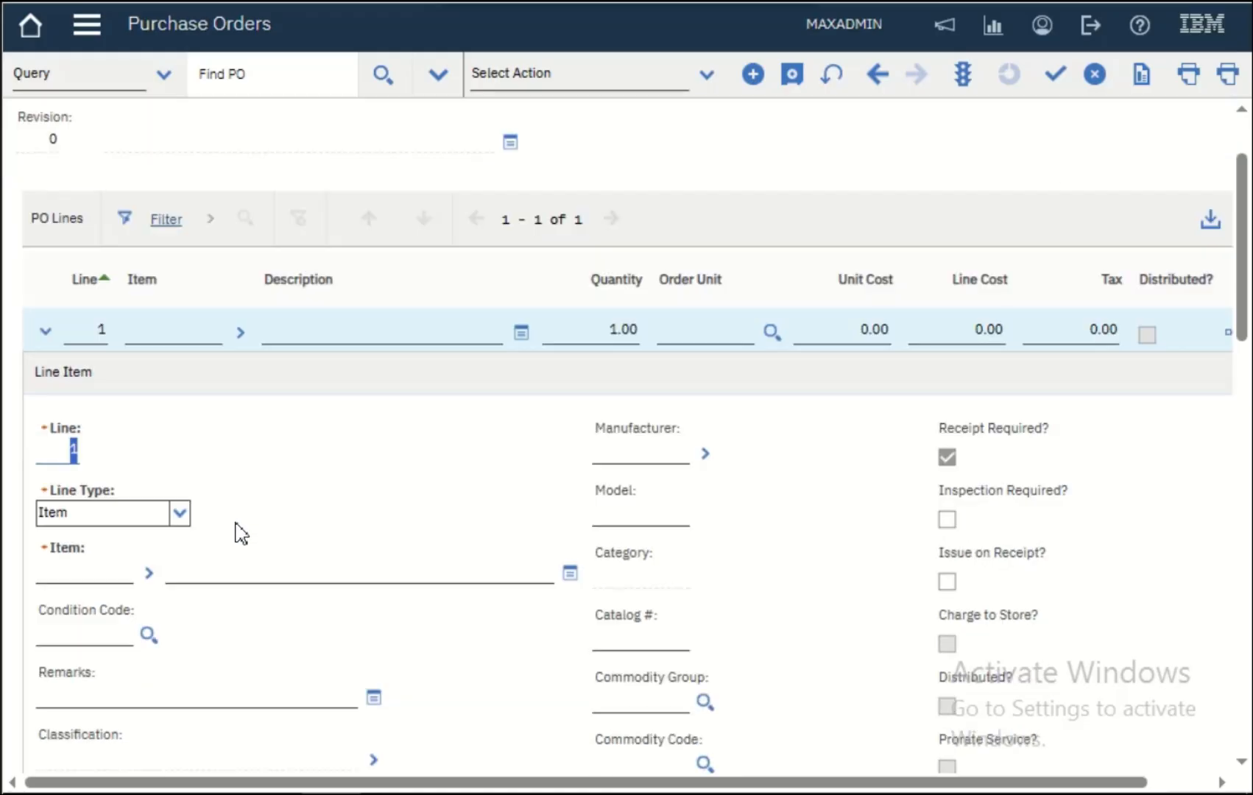
pyautogui.click(179, 513)
pyautogui.click(529, 387)
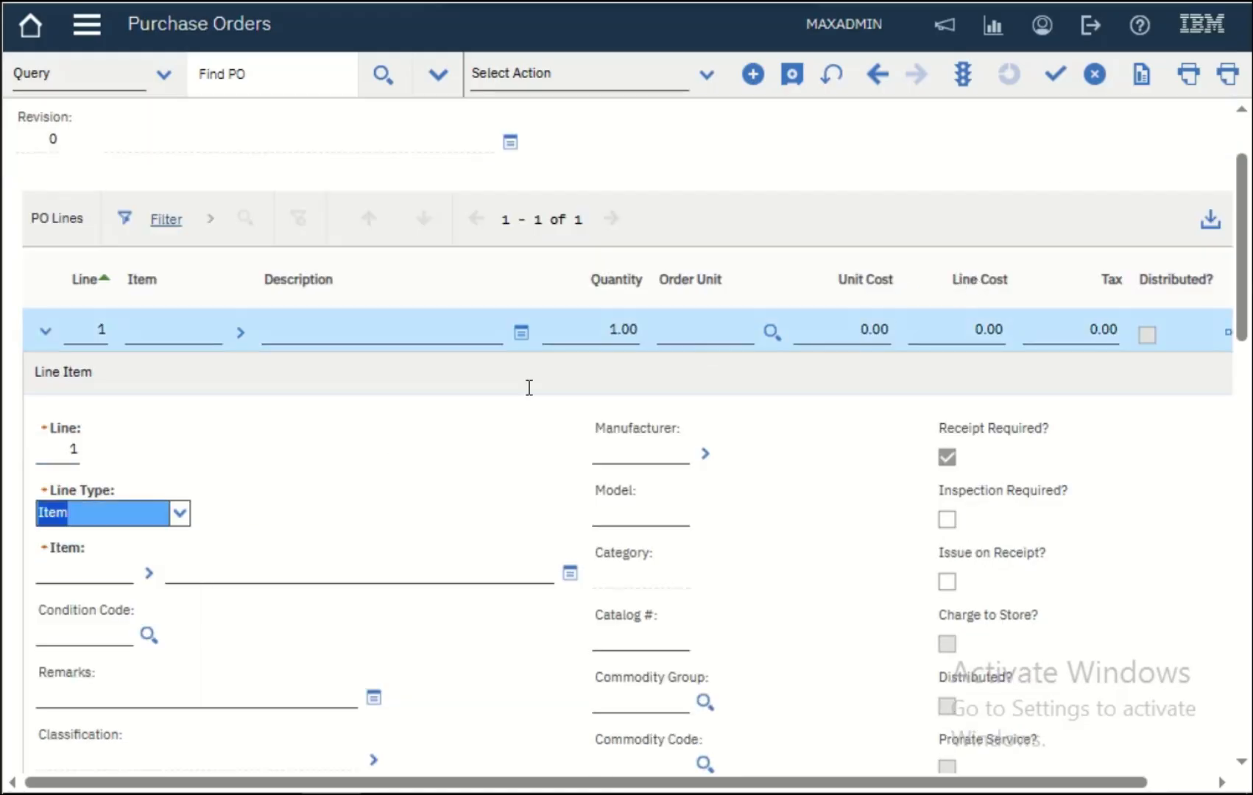
pyautogui.click(180, 513)
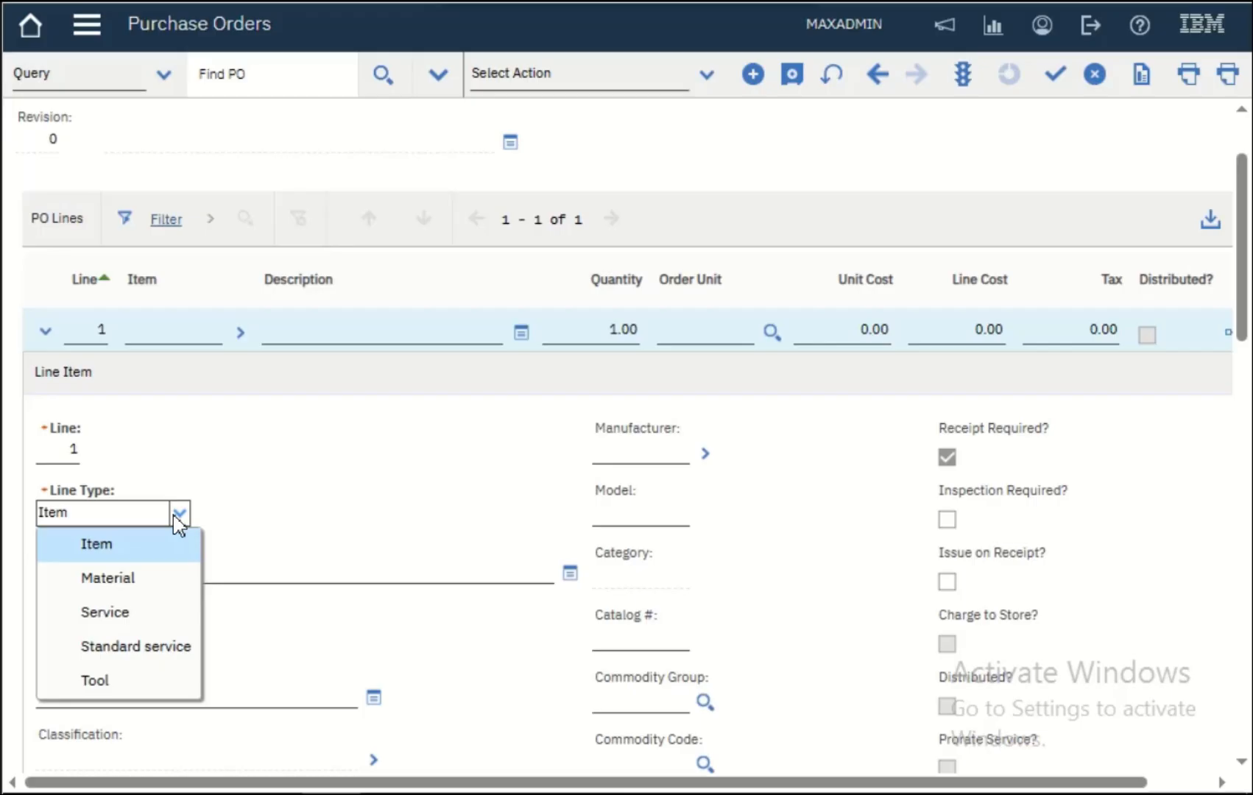
pyautogui.click(166, 648)
# - Examine the TEST_SERV record in Service Items from the line's item field, and return to the purchase order line
pyautogui.click(123, 579)
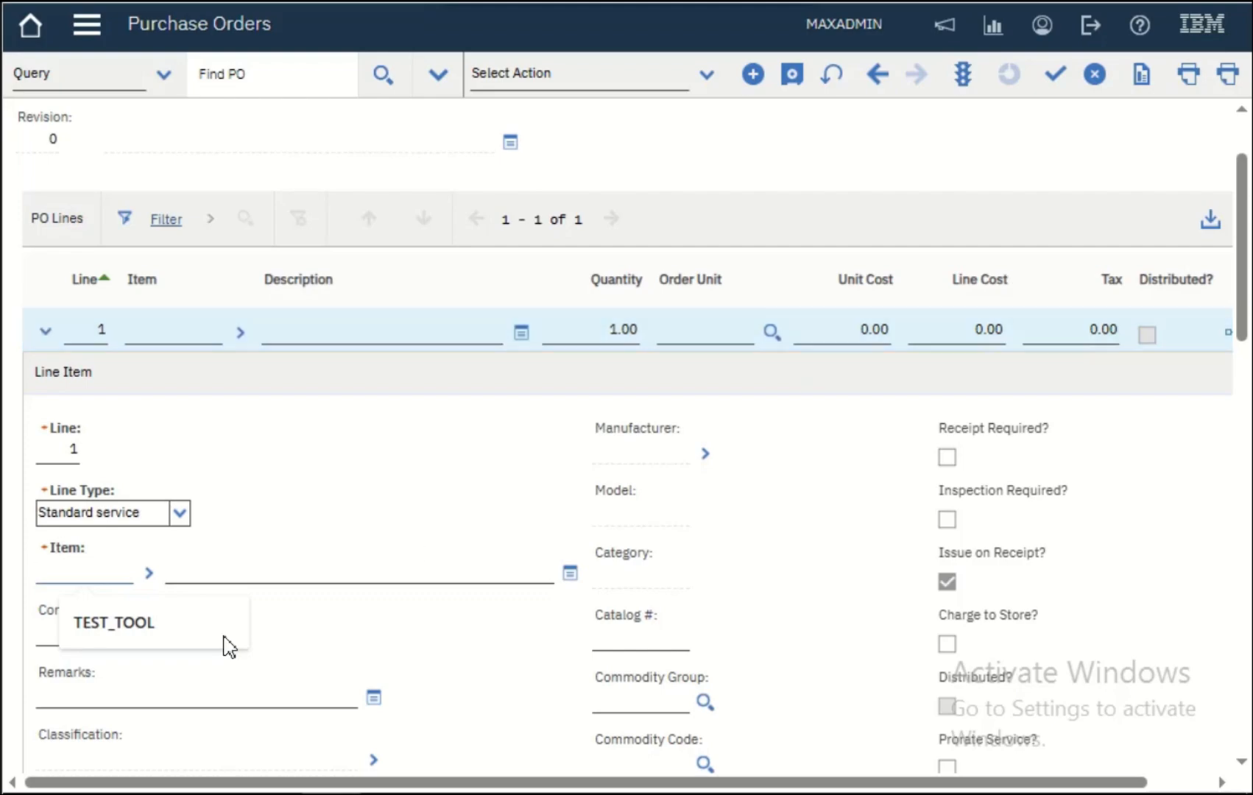
pyautogui.click(149, 573)
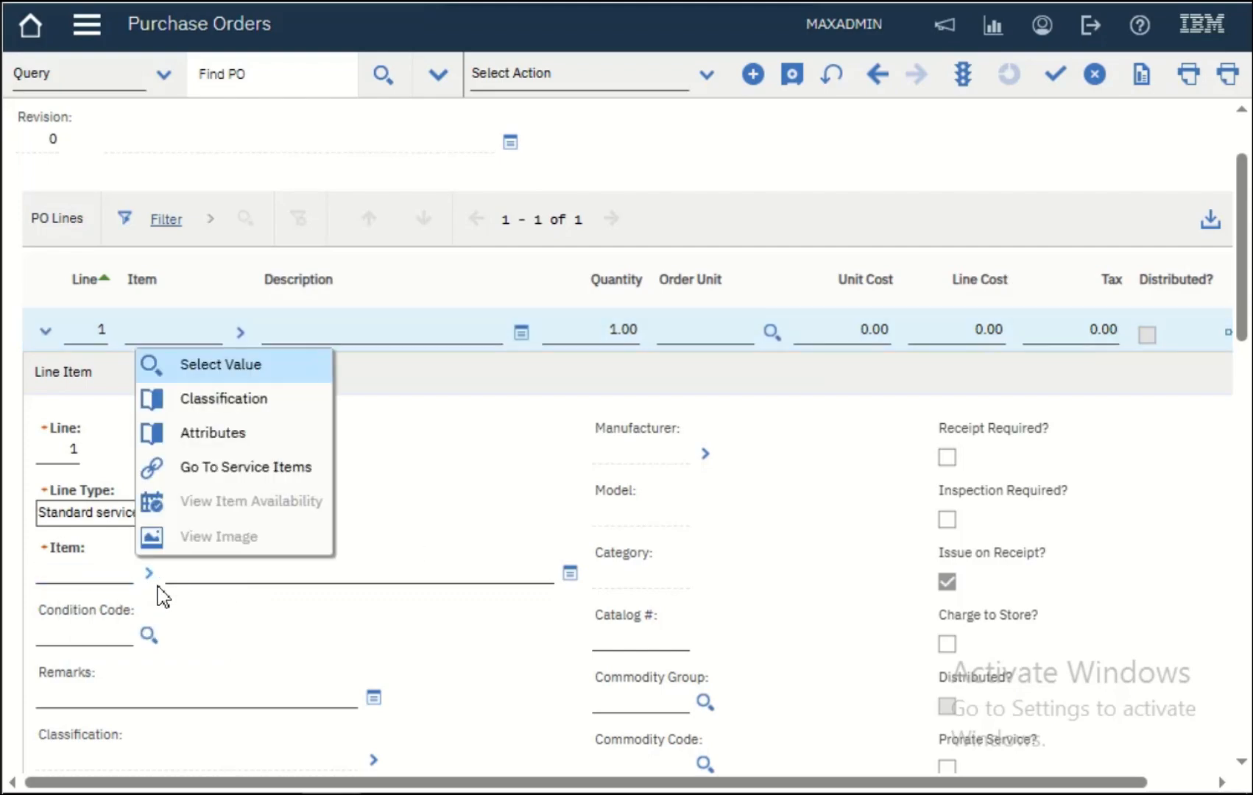
pyautogui.click(293, 479)
pyautogui.press('Return')
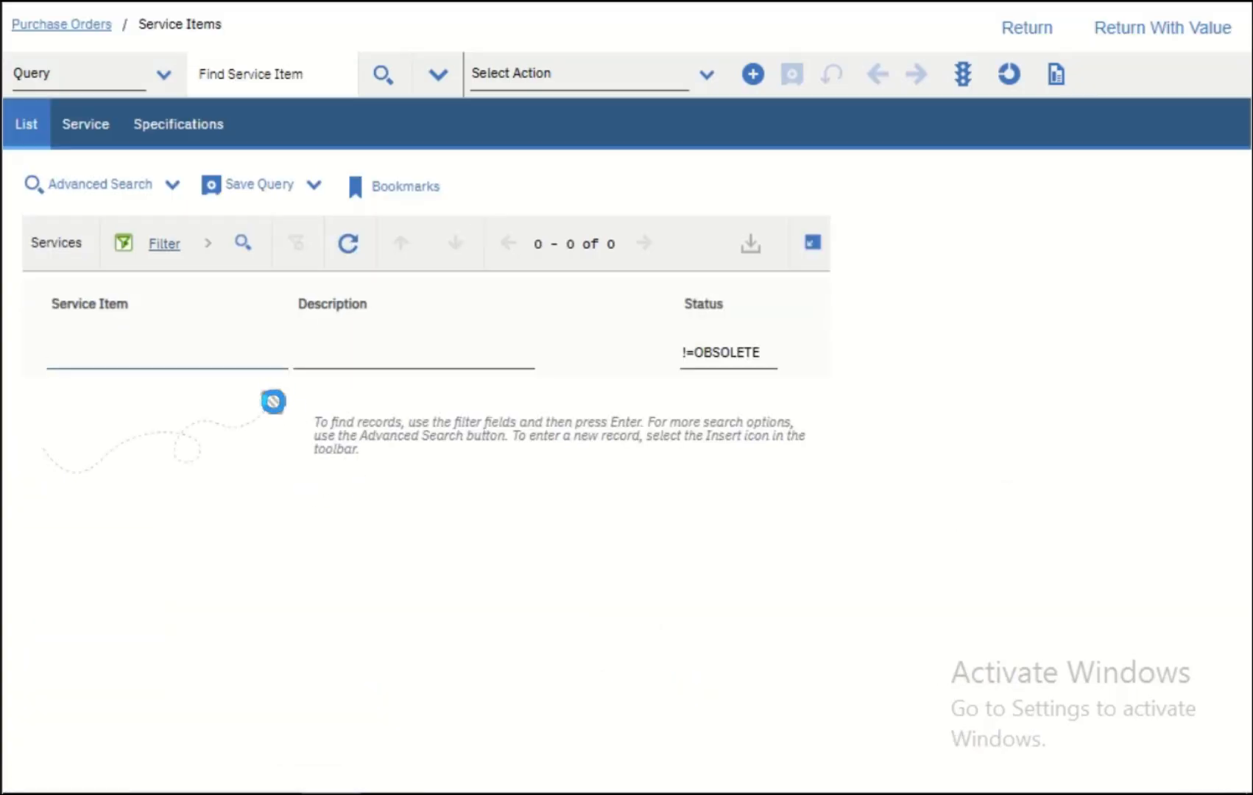
pyautogui.click(102, 399)
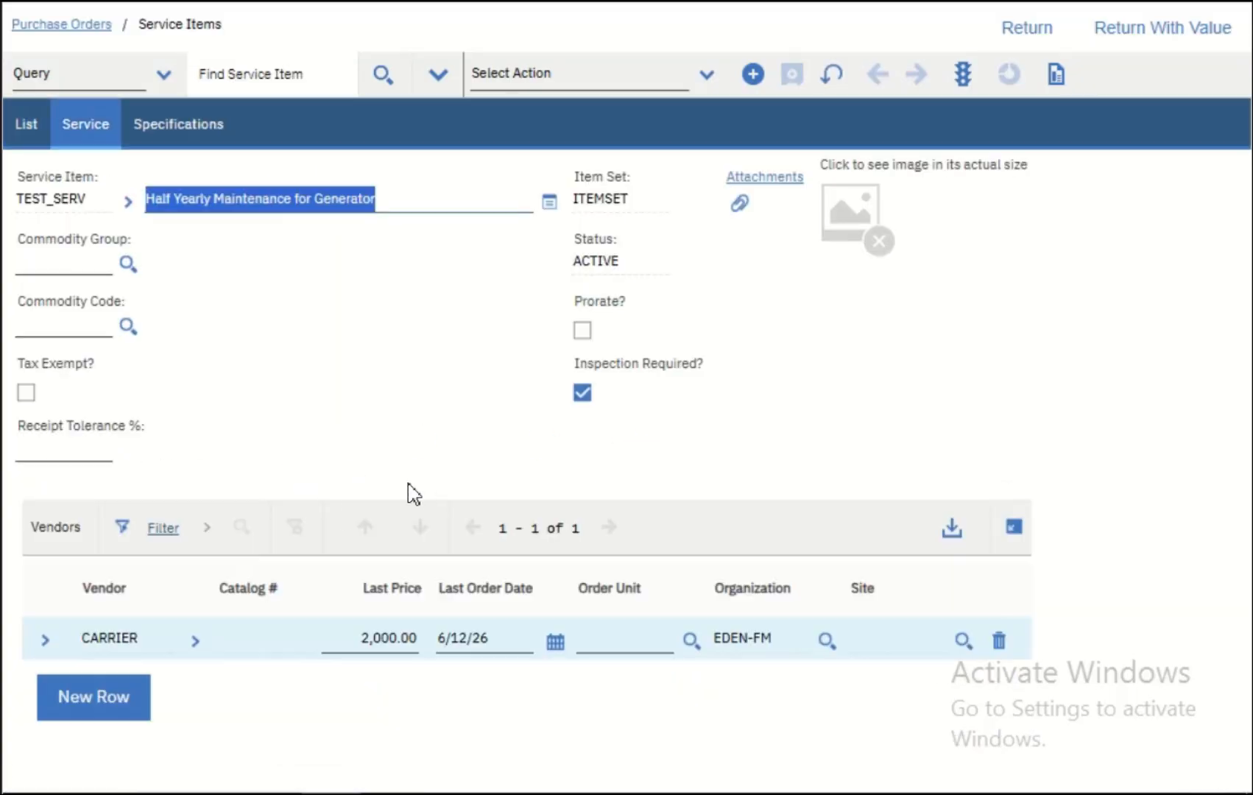
pyautogui.click(86, 27)
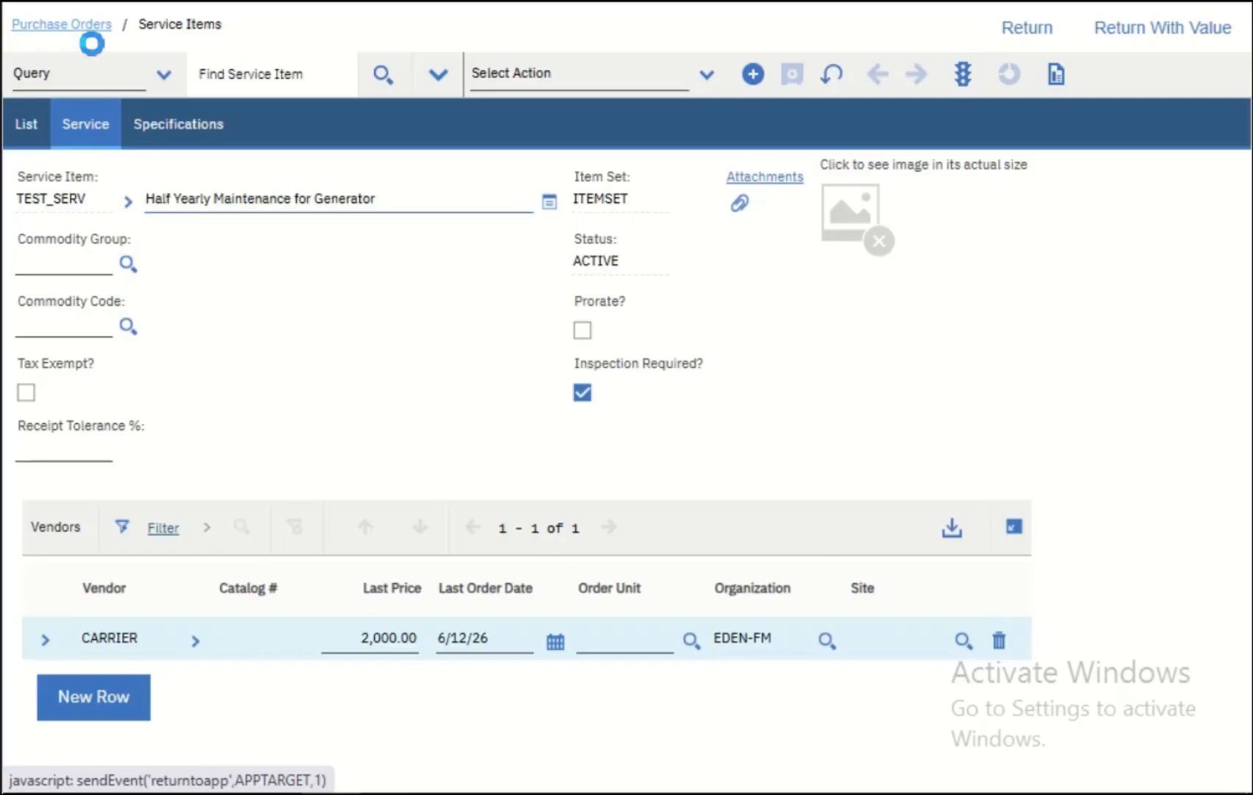
pyautogui.scroll(-3, 110, 692)
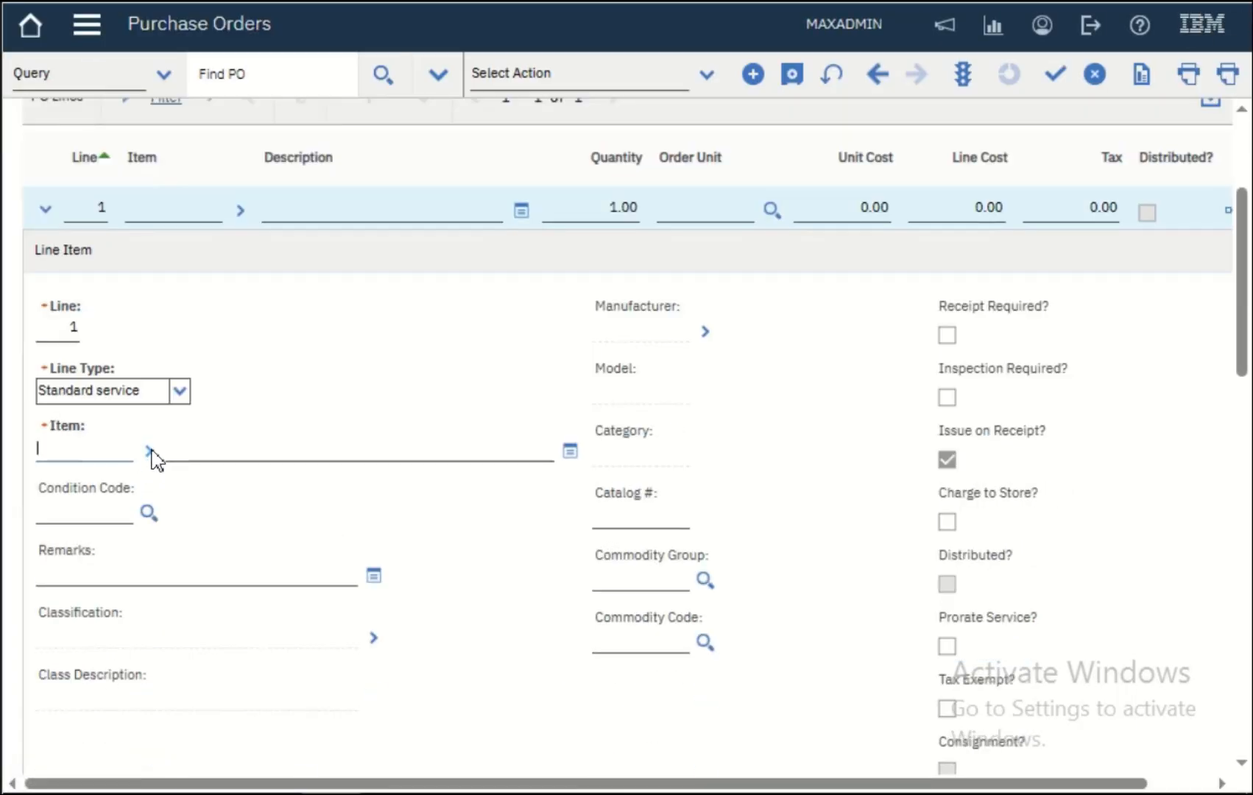
pyautogui.click(151, 455)
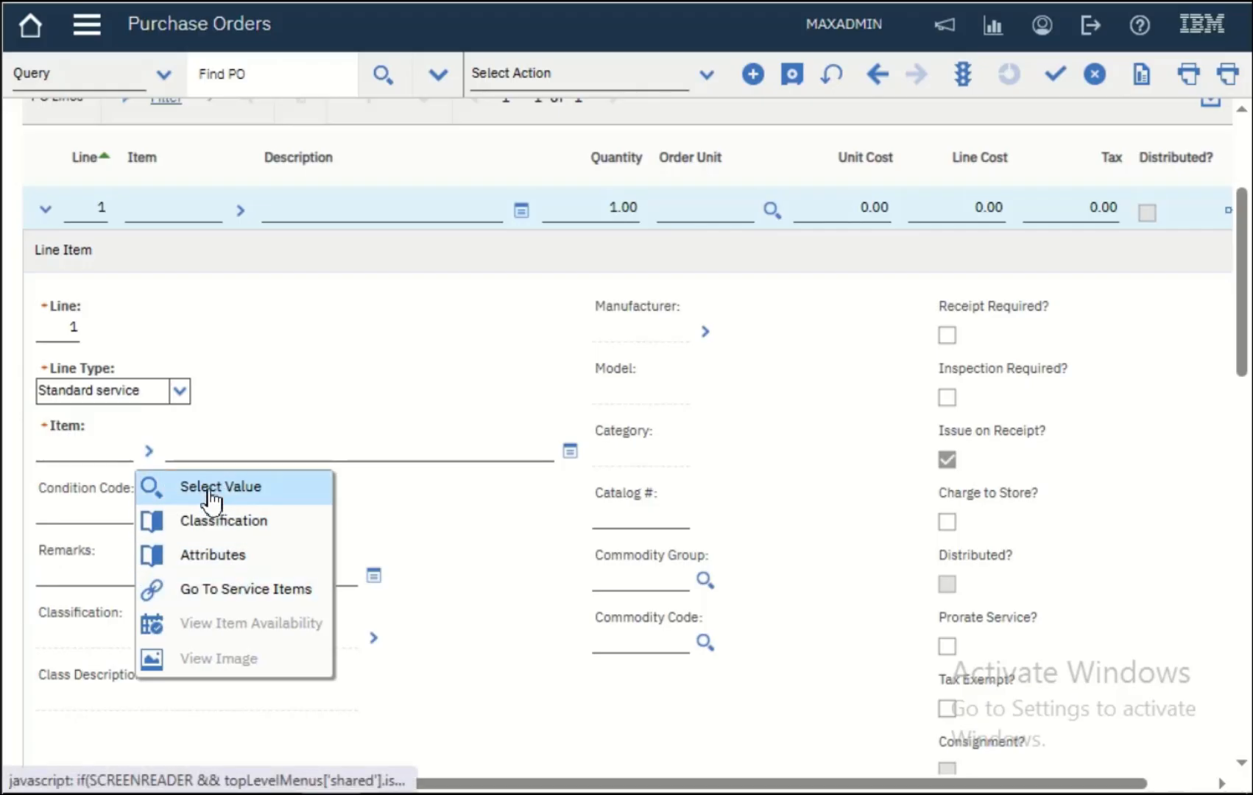
# - Change the line type to Service and copy the purchase order description "HVAC emergency compressor replacement." into the line's description
pyautogui.click(177, 392)
pyautogui.click(111, 490)
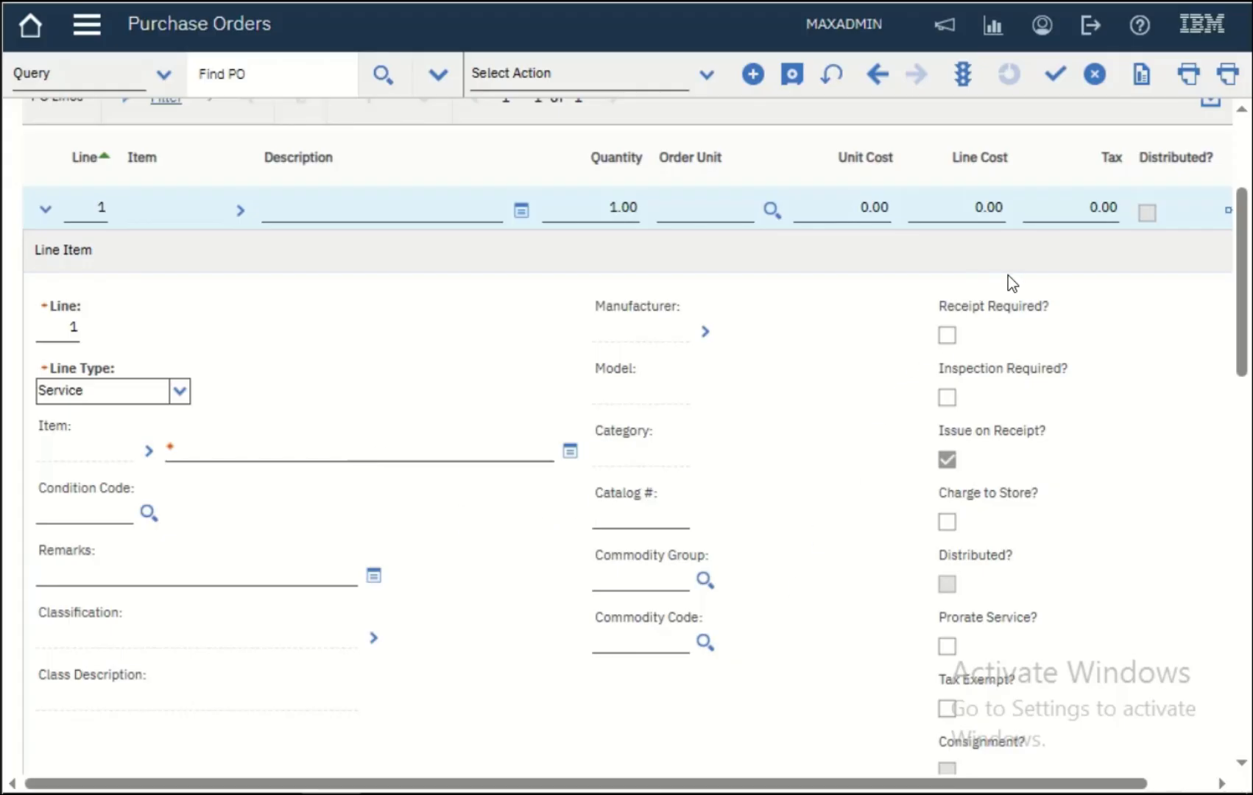
pyautogui.scroll(3, 1009, 275)
pyautogui.tripleClick(205, 200)
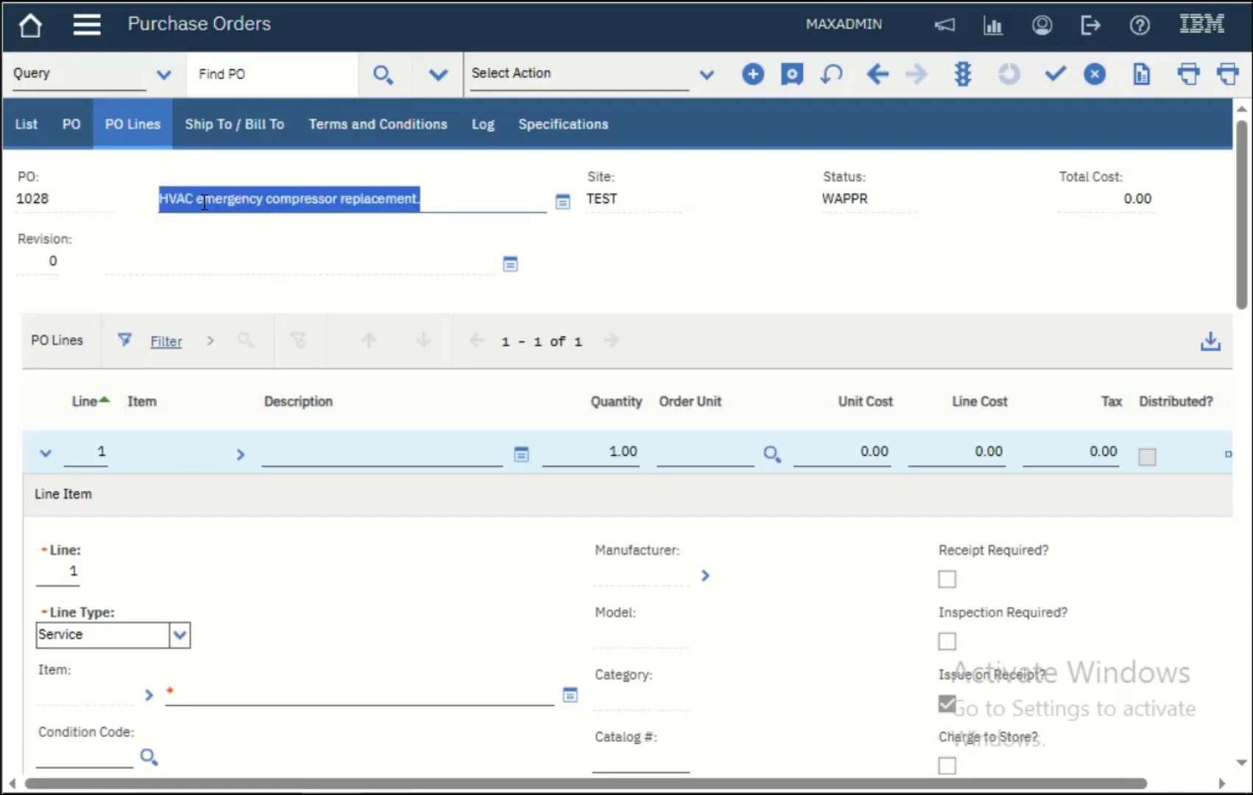
pyautogui.hotkey('ctrl', 'c')
pyautogui.click(341, 688)
pyautogui.hotkey('ctrl', 'v')
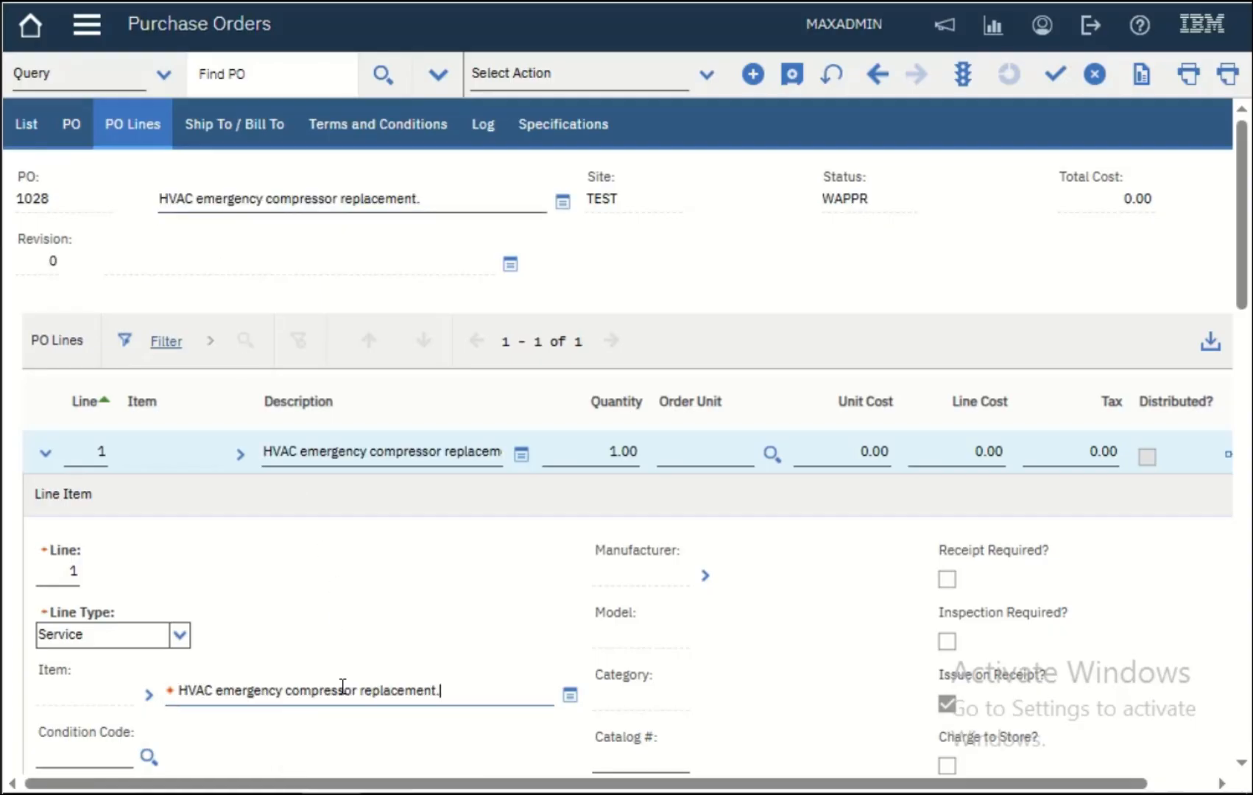
# - Set the unit cost of the purchase order's service line to 1,000.00 and save the record
pyautogui.click(847, 449)
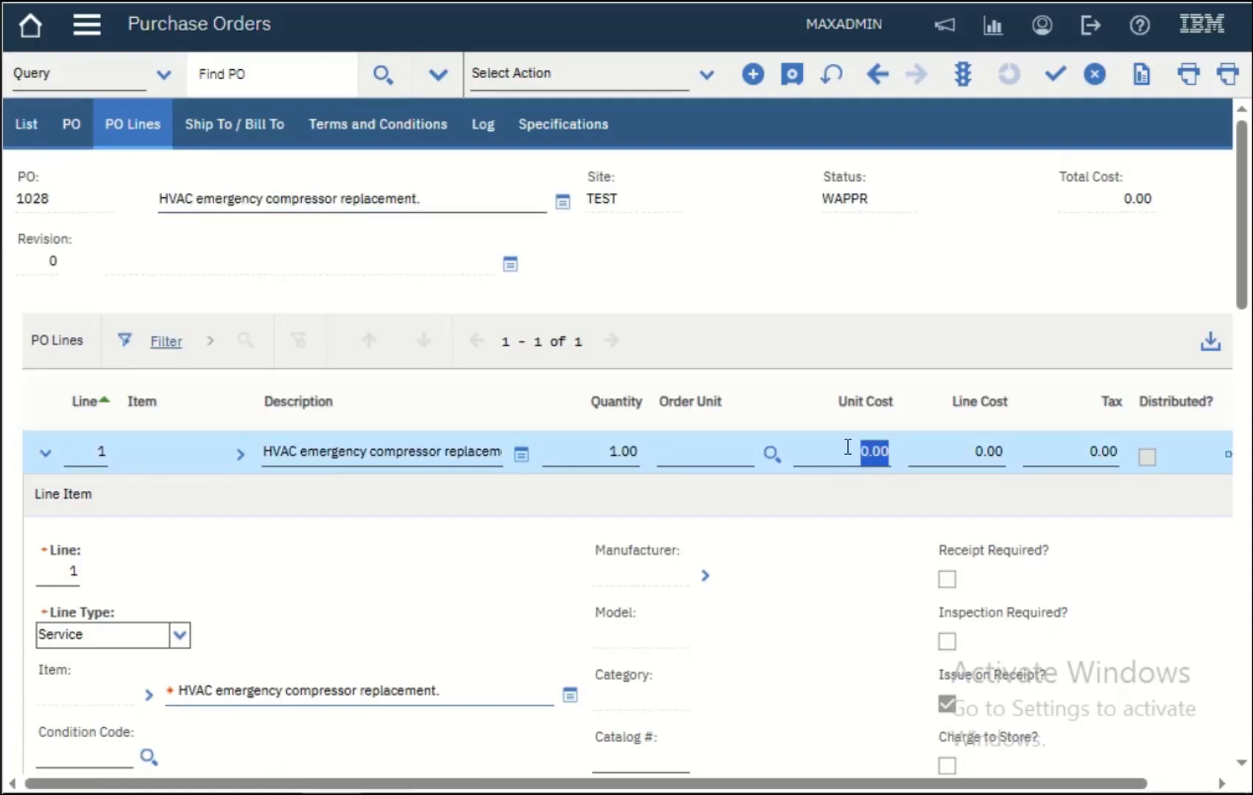
pyautogui.write('1000')
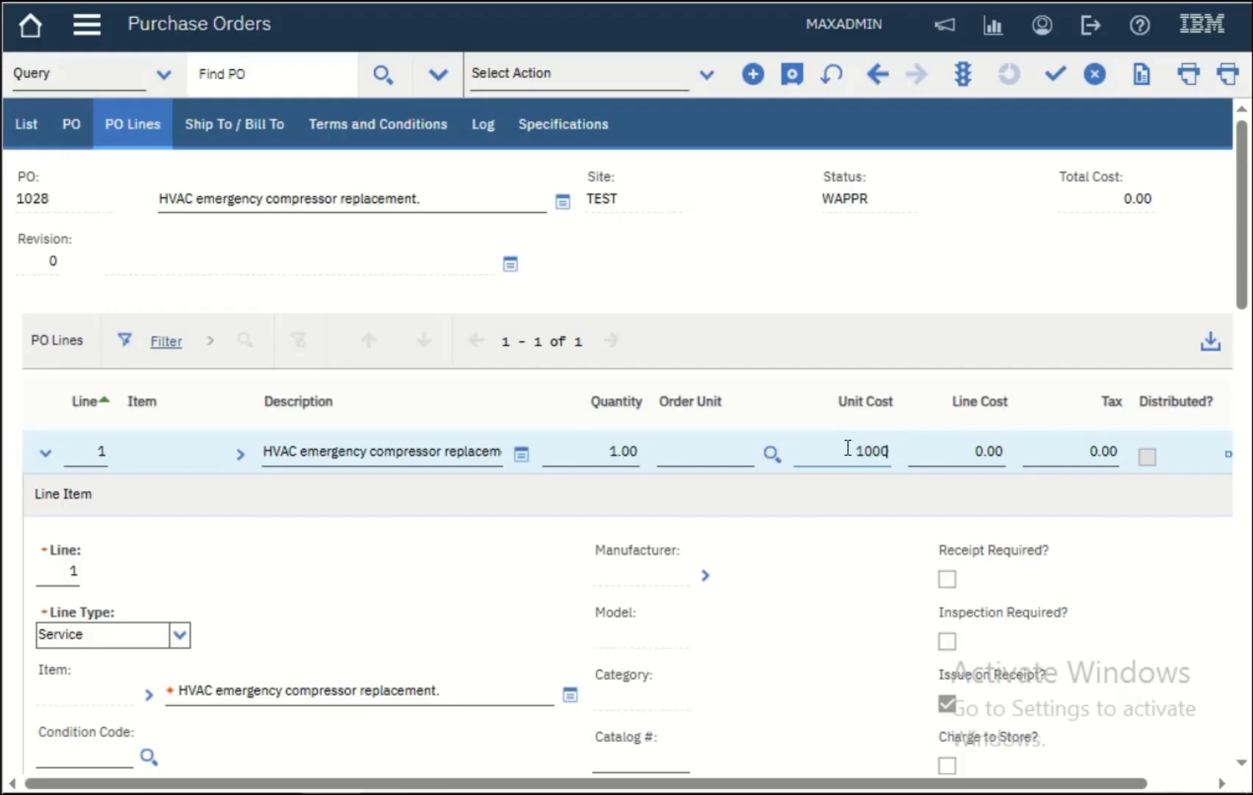
pyautogui.press('Tab')
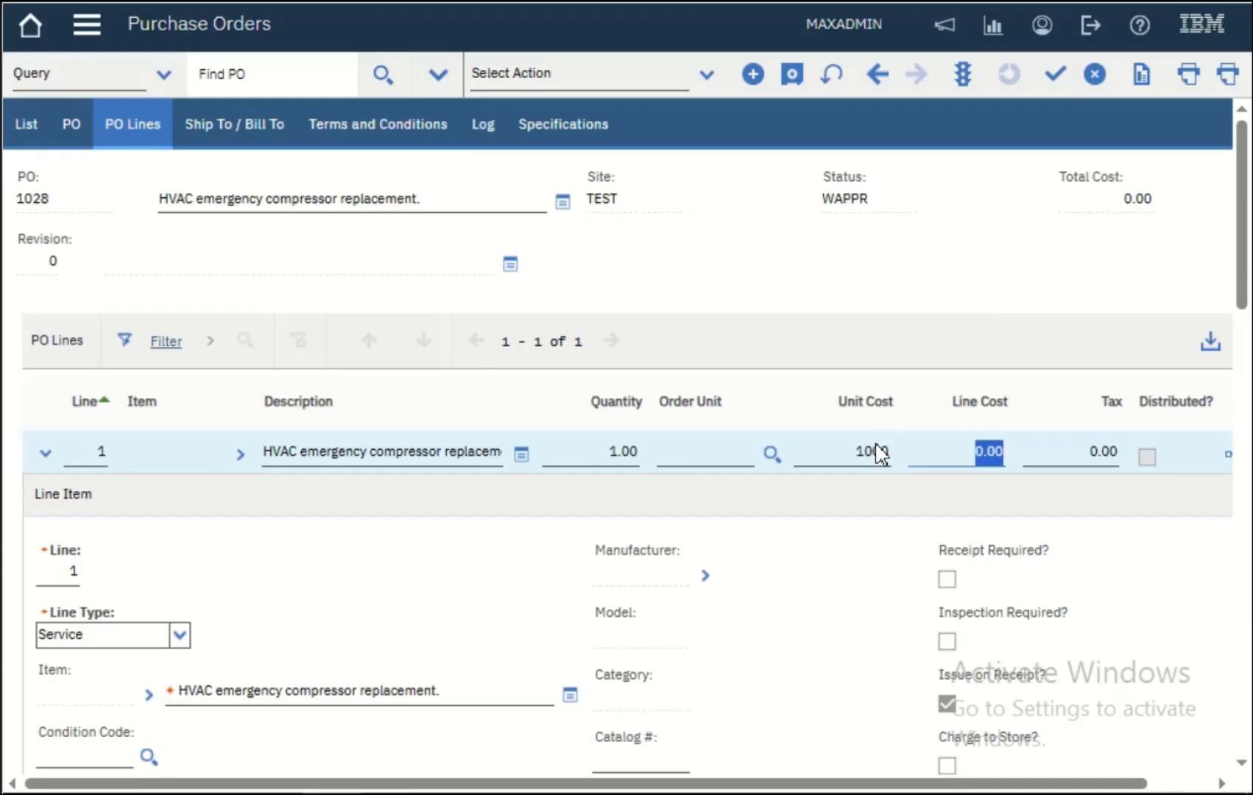
pyautogui.doubleClick(866, 456)
pyautogui.write('1')
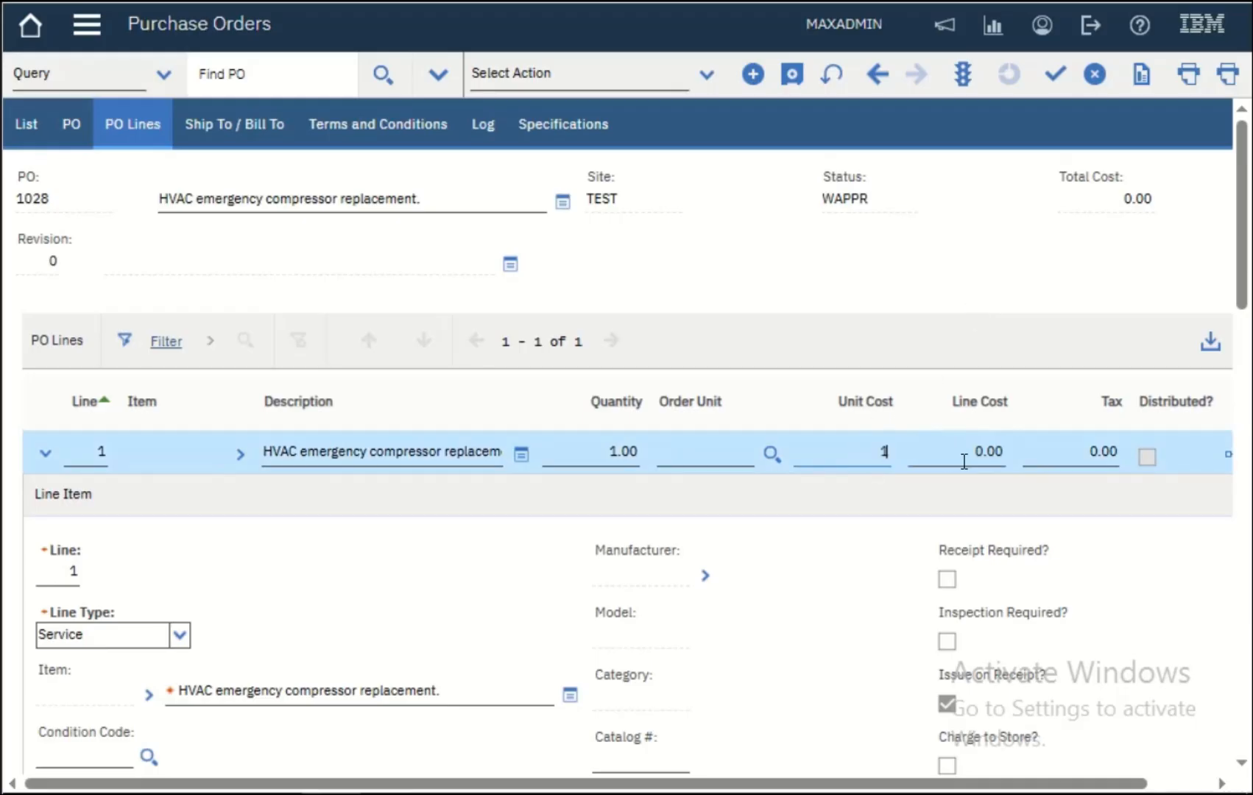
pyautogui.press('Tab')
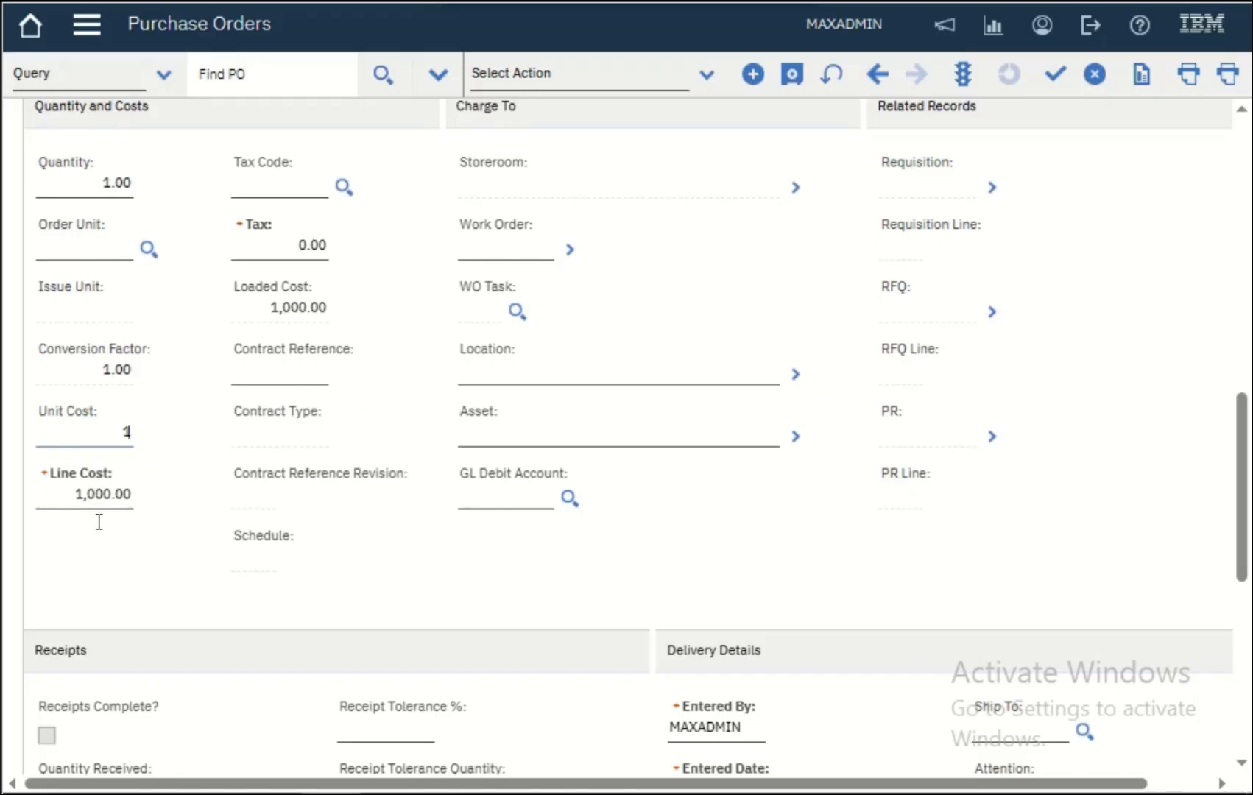
pyautogui.press('Tab')
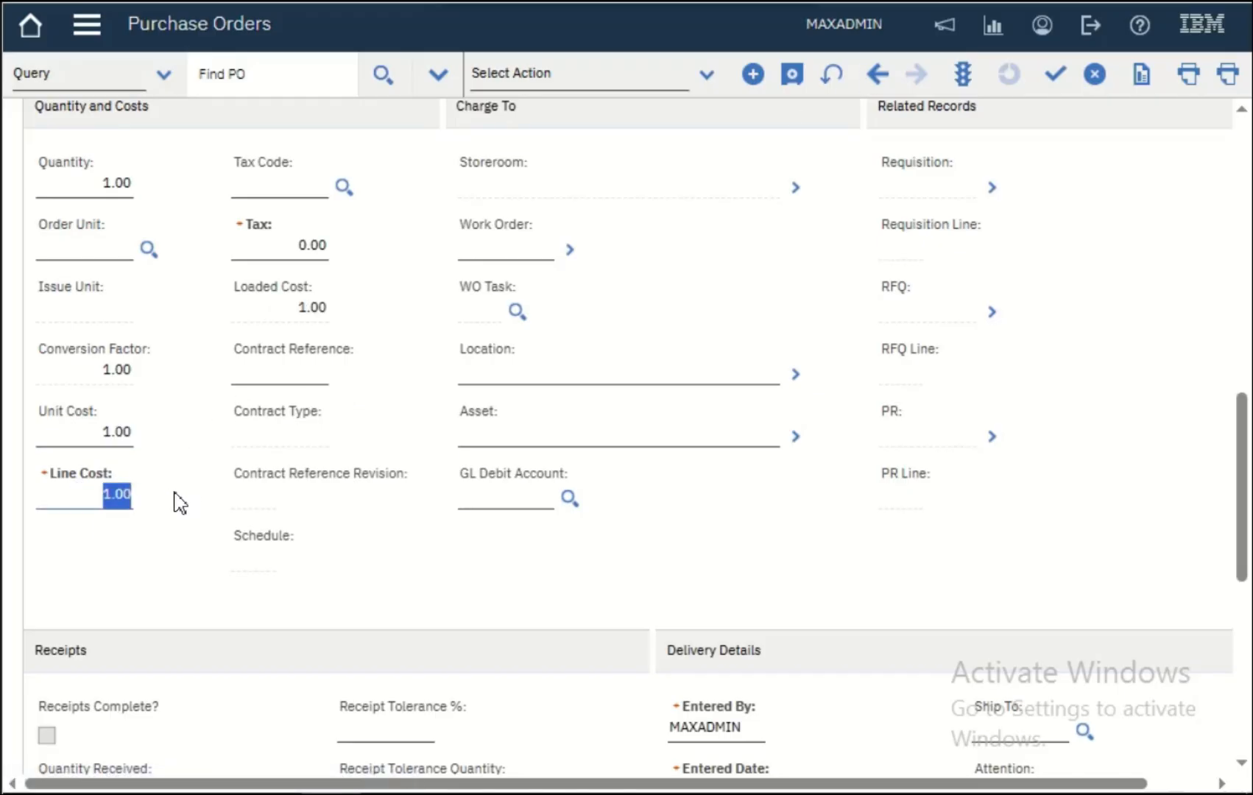
pyautogui.write('1')
pyautogui.click(795, 77)
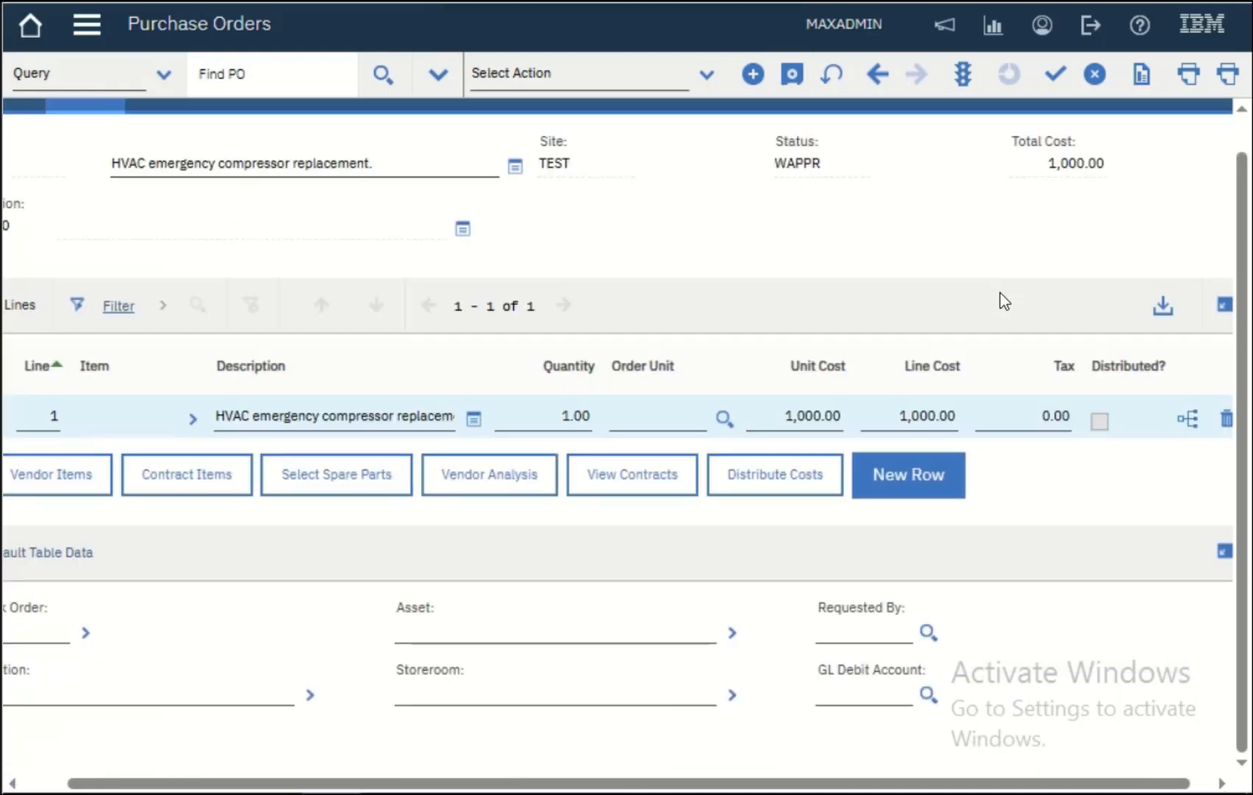
# - Set the order unit of line 1 to EACH and save the purchase order
pyautogui.click(811, 414)
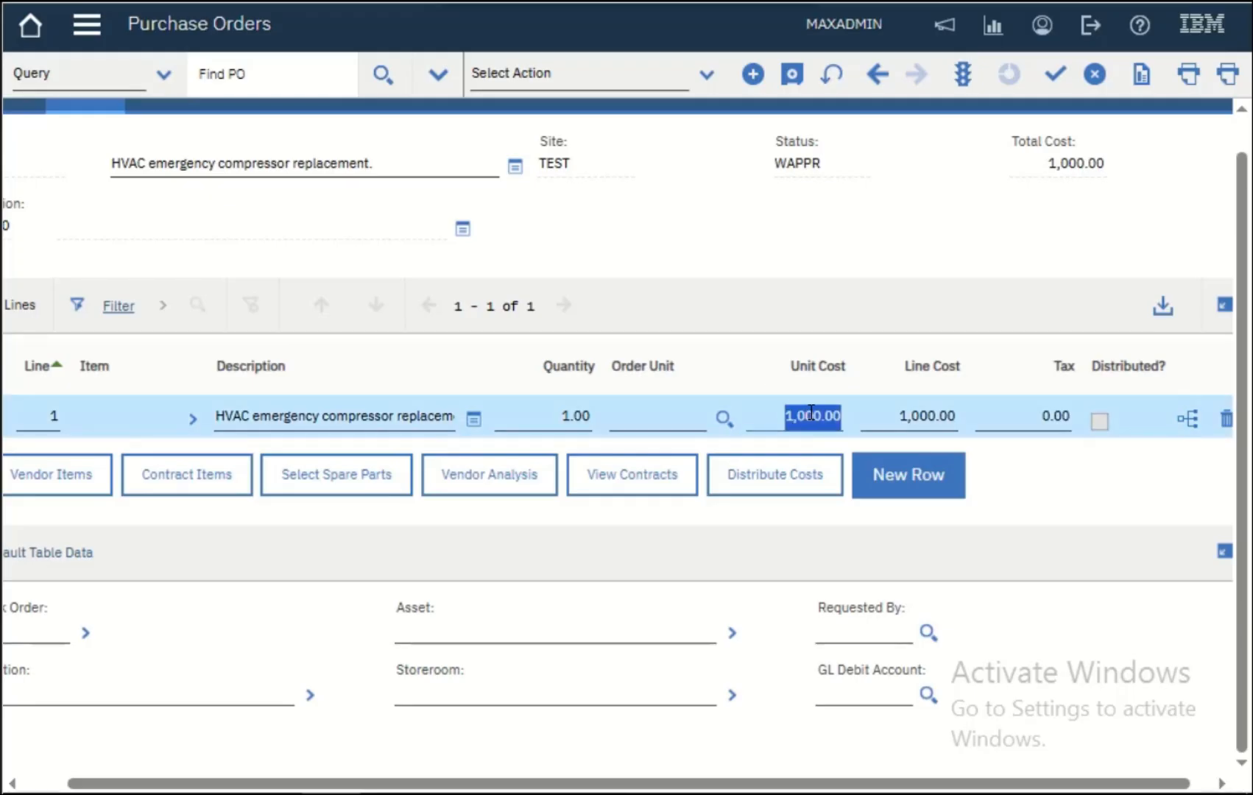
pyautogui.click(574, 414)
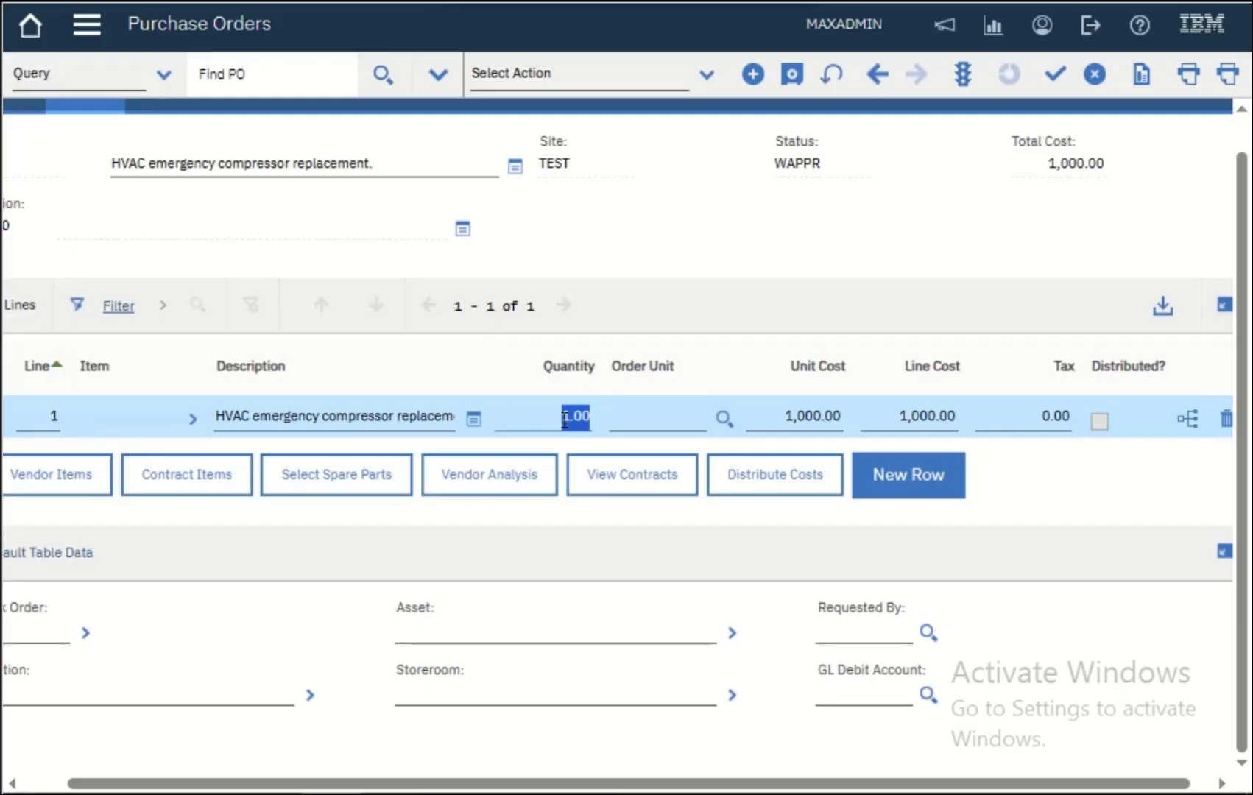
pyautogui.click(670, 418)
pyautogui.click(724, 418)
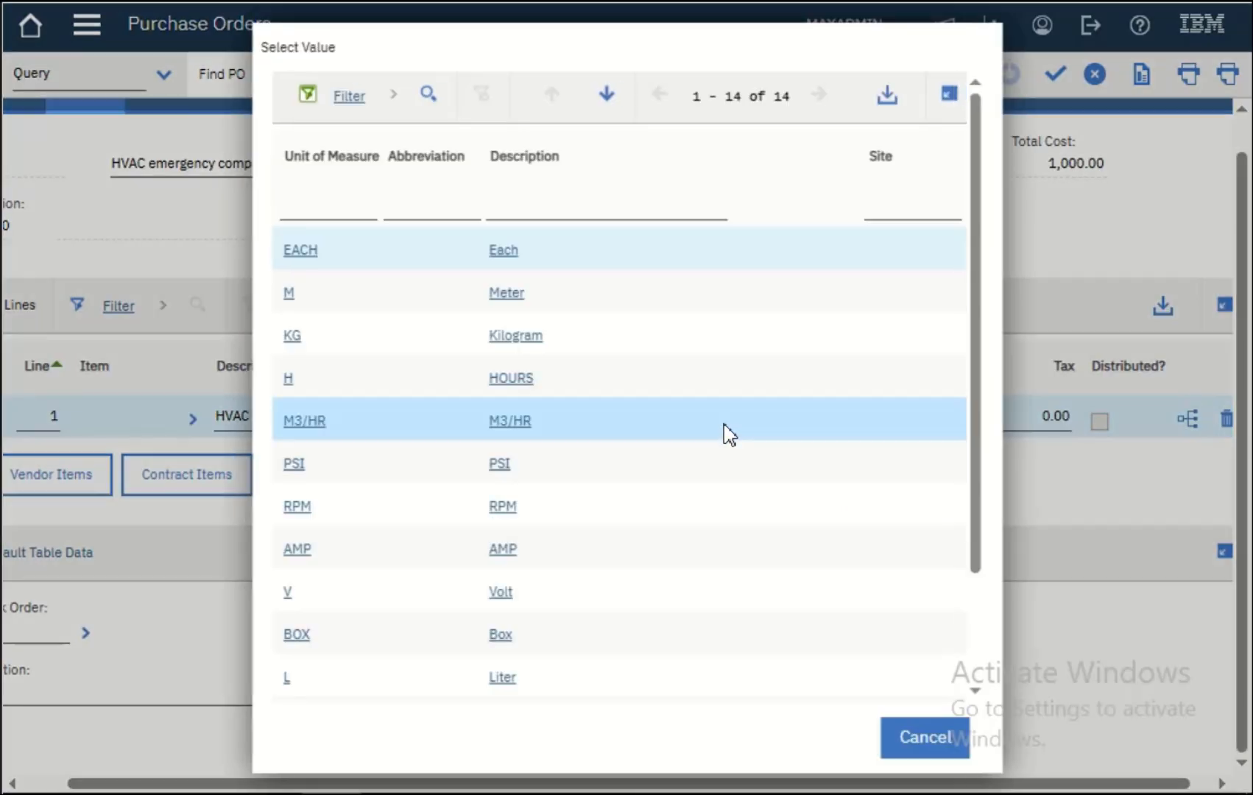
pyautogui.scroll(-2, 324, 574)
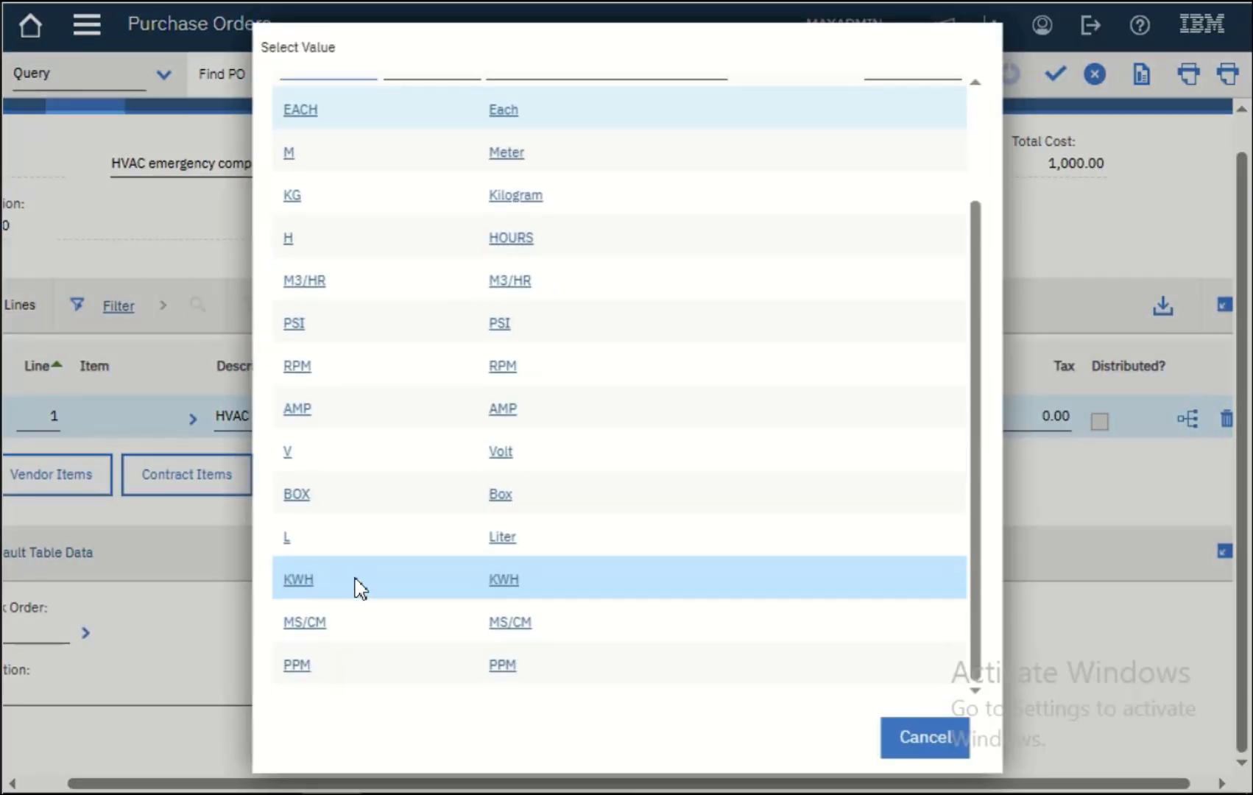
pyautogui.scroll(2, 400, 453)
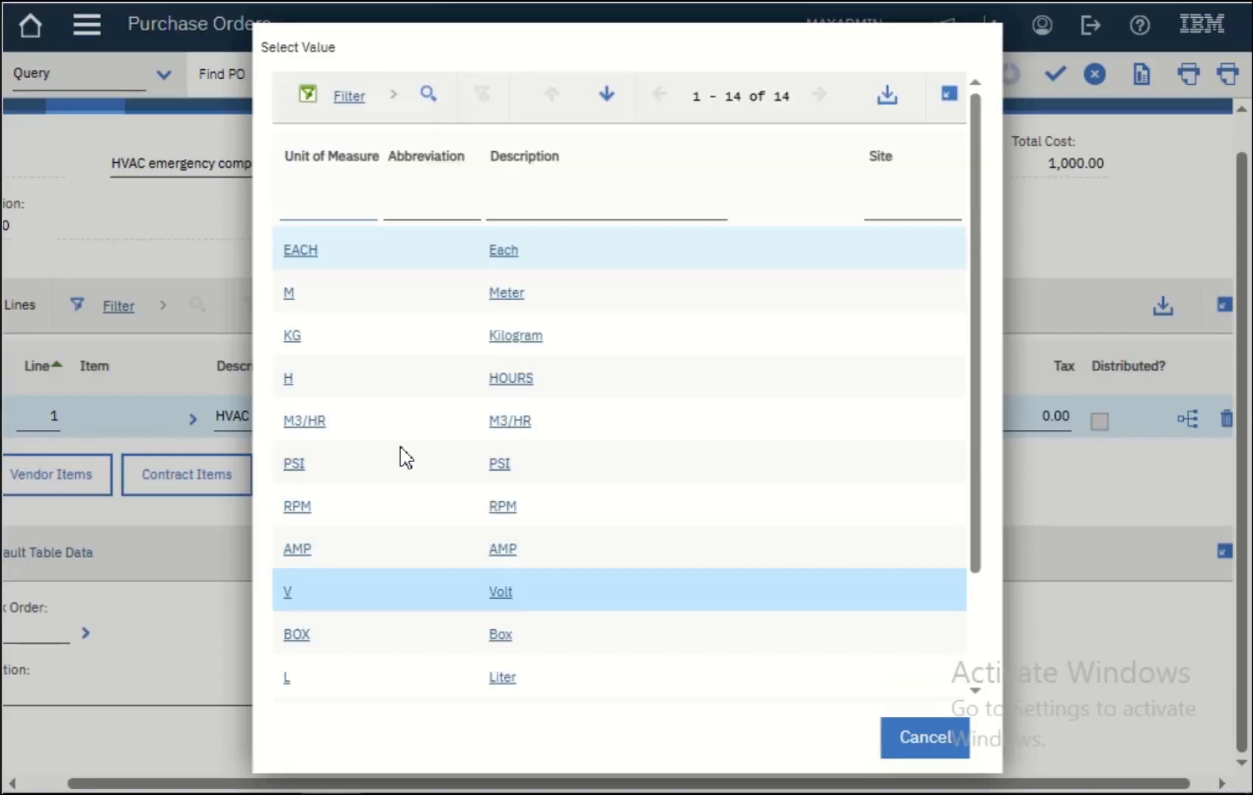
pyautogui.click(301, 250)
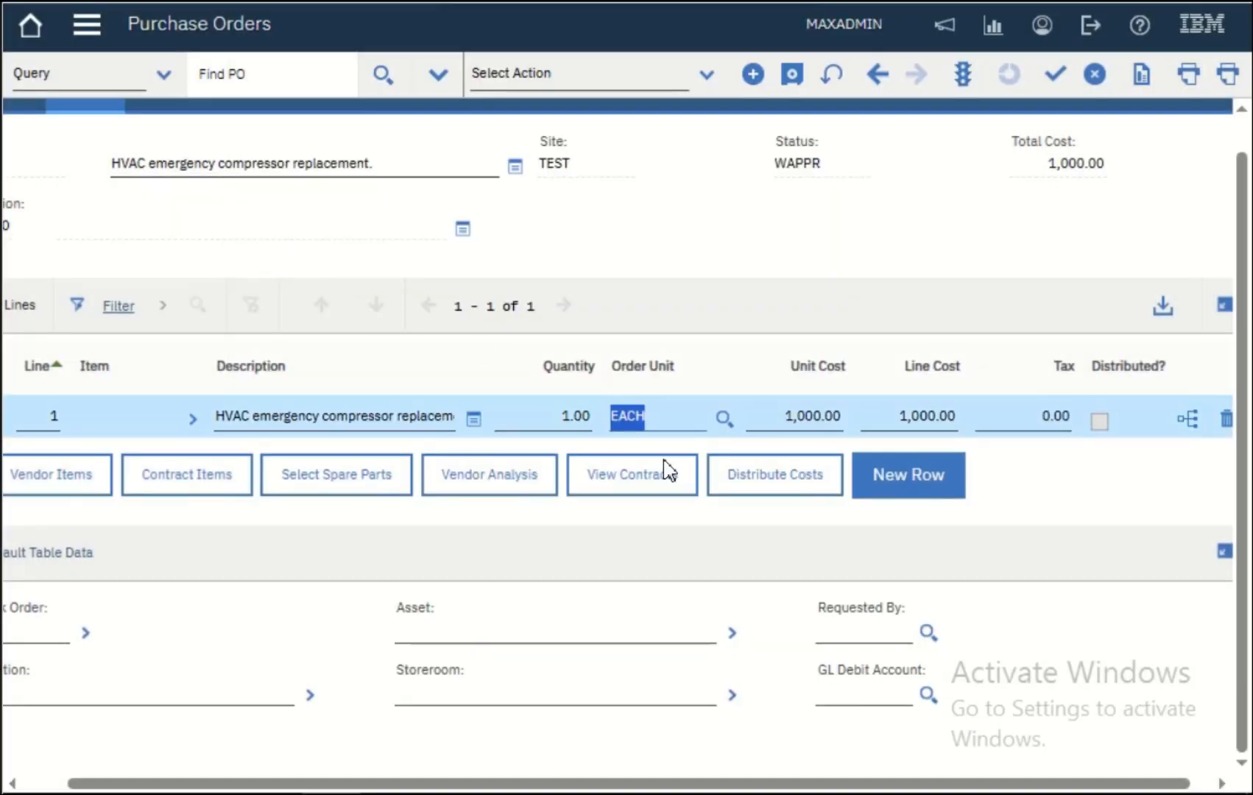
pyautogui.click(792, 74)
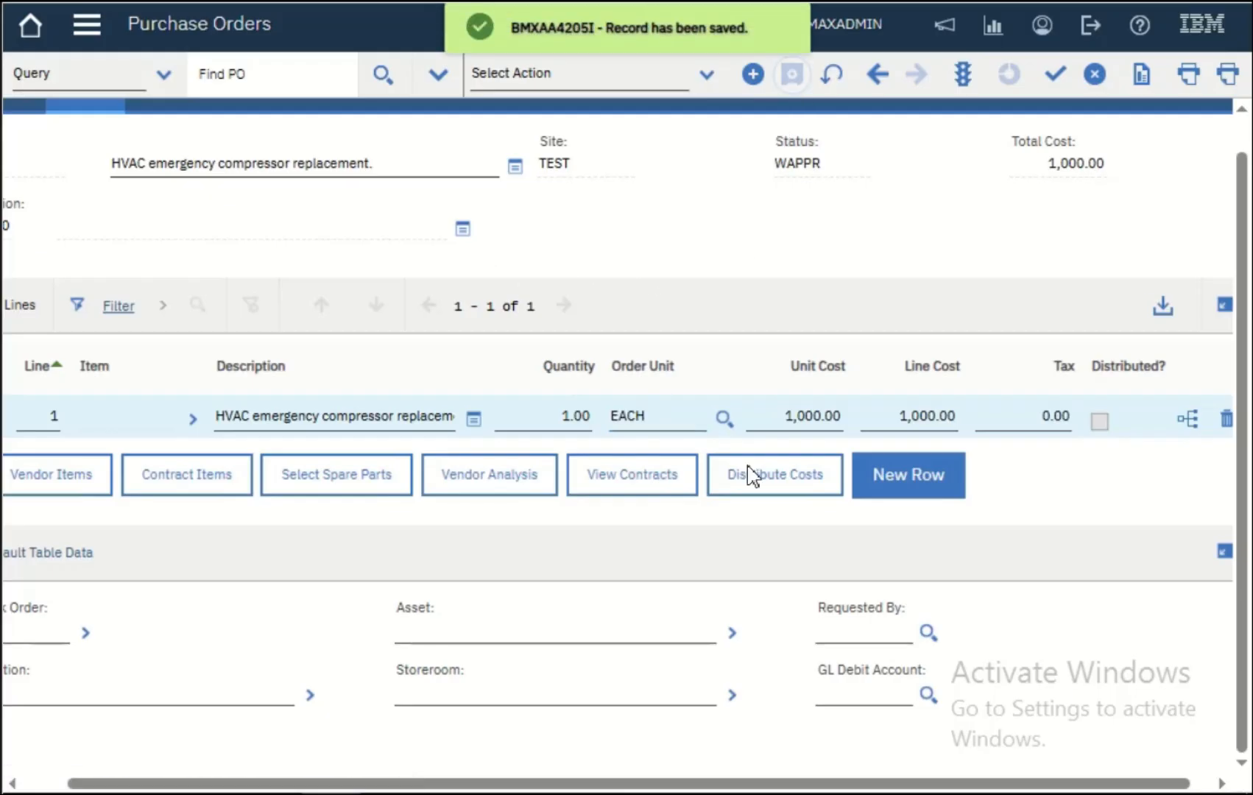
# - Set the quantity of line 1 to 2 and save the purchase order
pyautogui.click(812, 415)
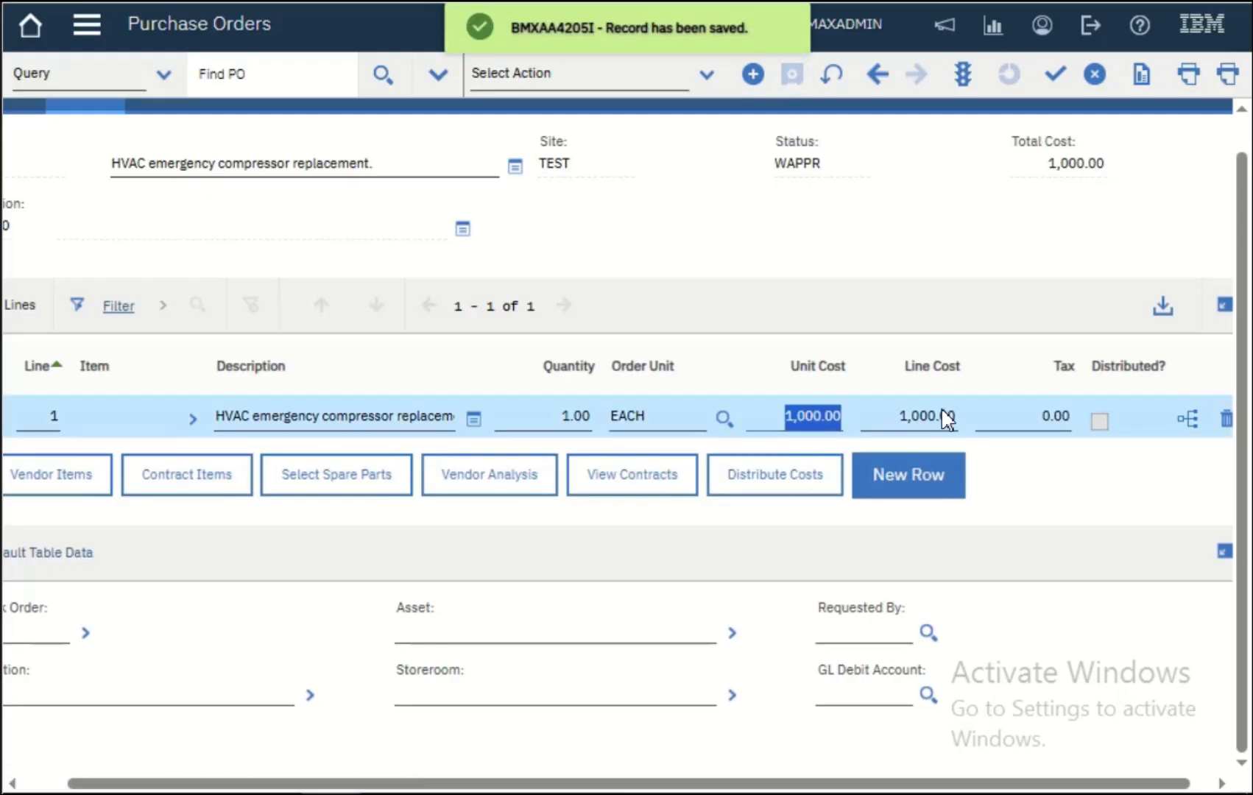
pyautogui.click(942, 416)
pyautogui.click(541, 420)
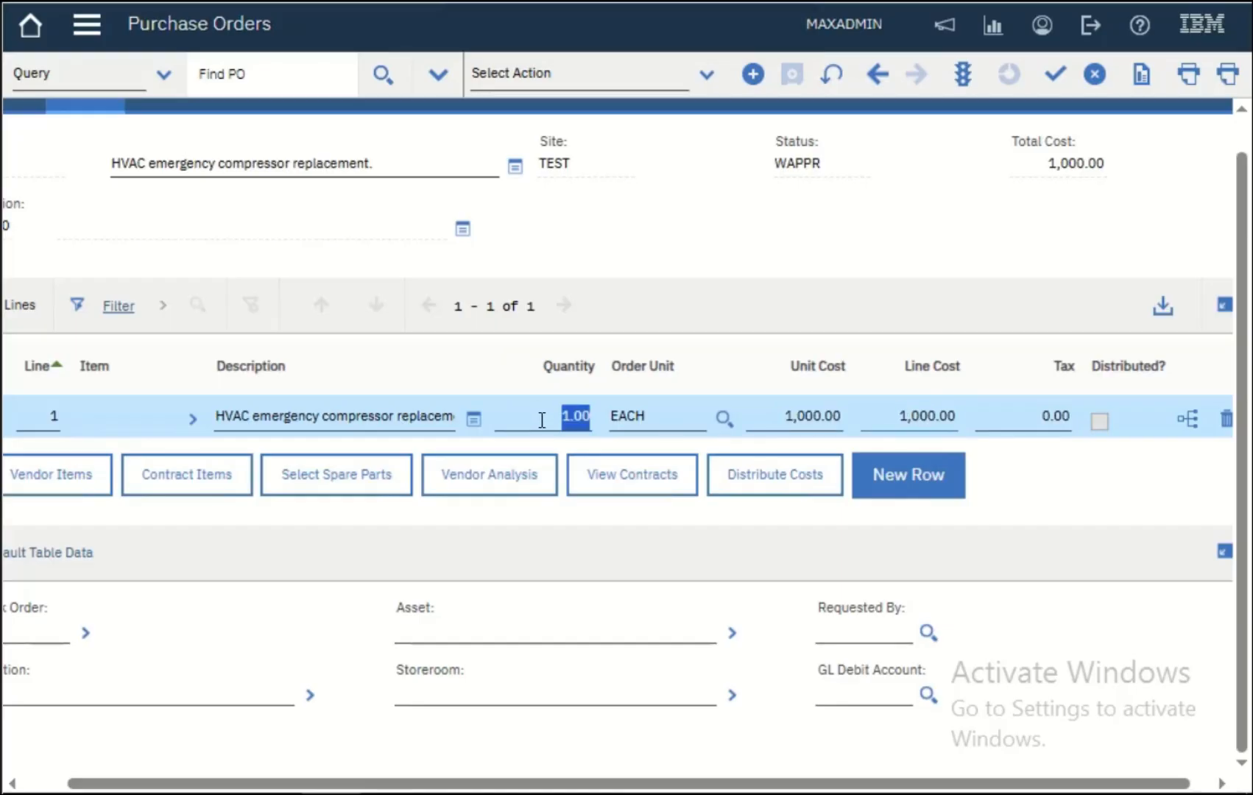
pyautogui.click(819, 414)
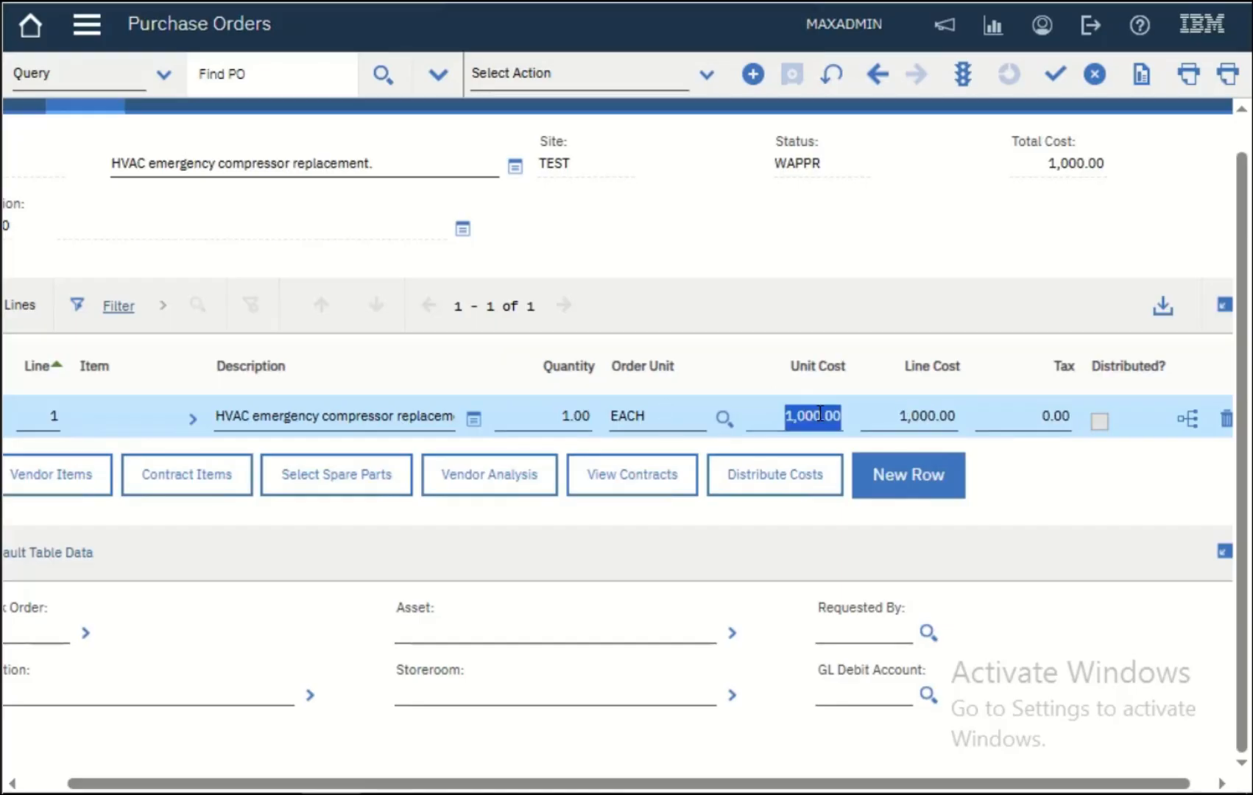
pyautogui.click(905, 419)
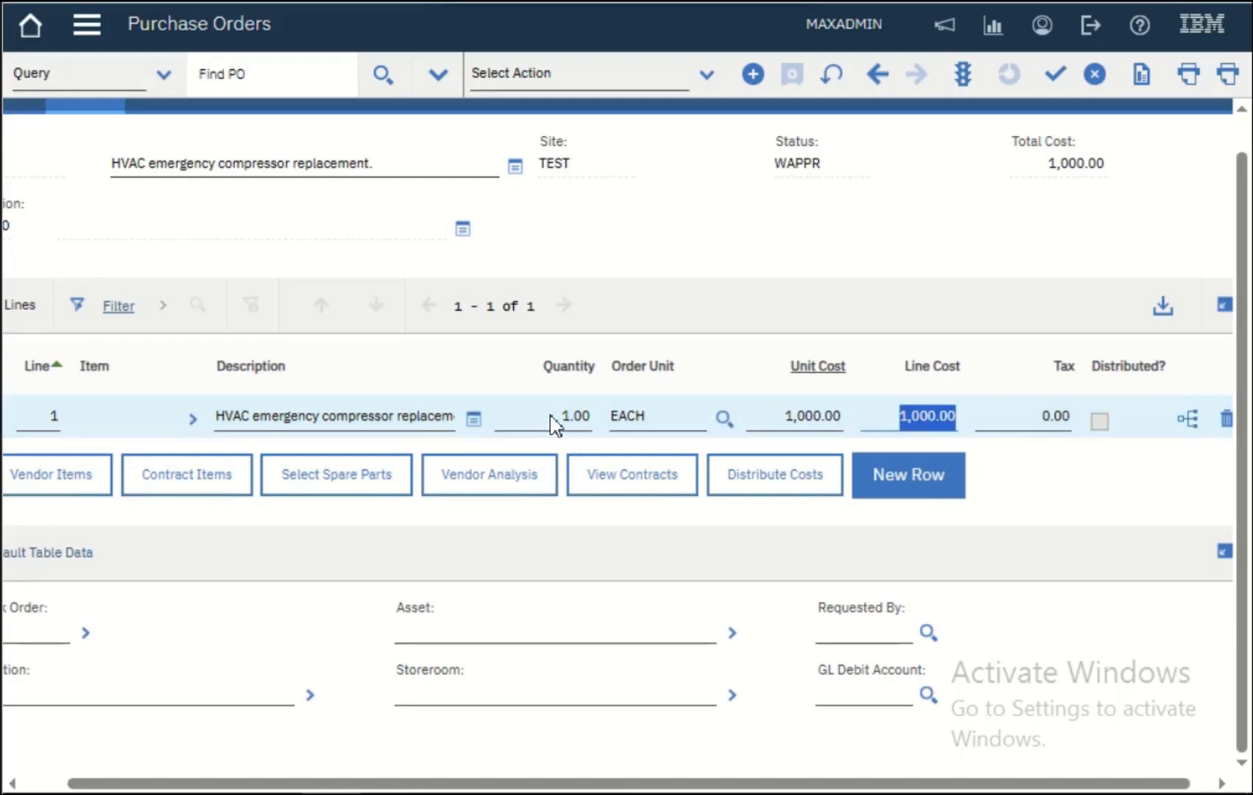
pyautogui.click(580, 414)
pyautogui.write('2')
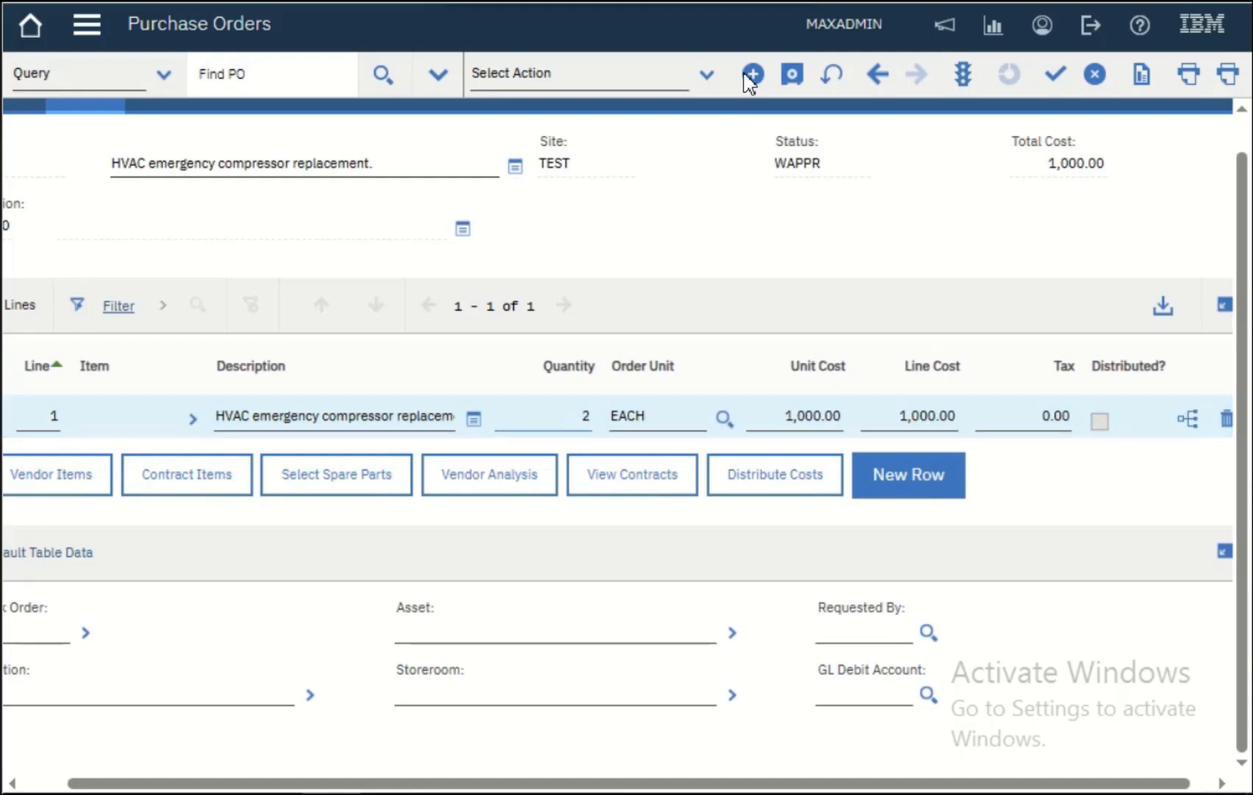
pyautogui.click(792, 74)
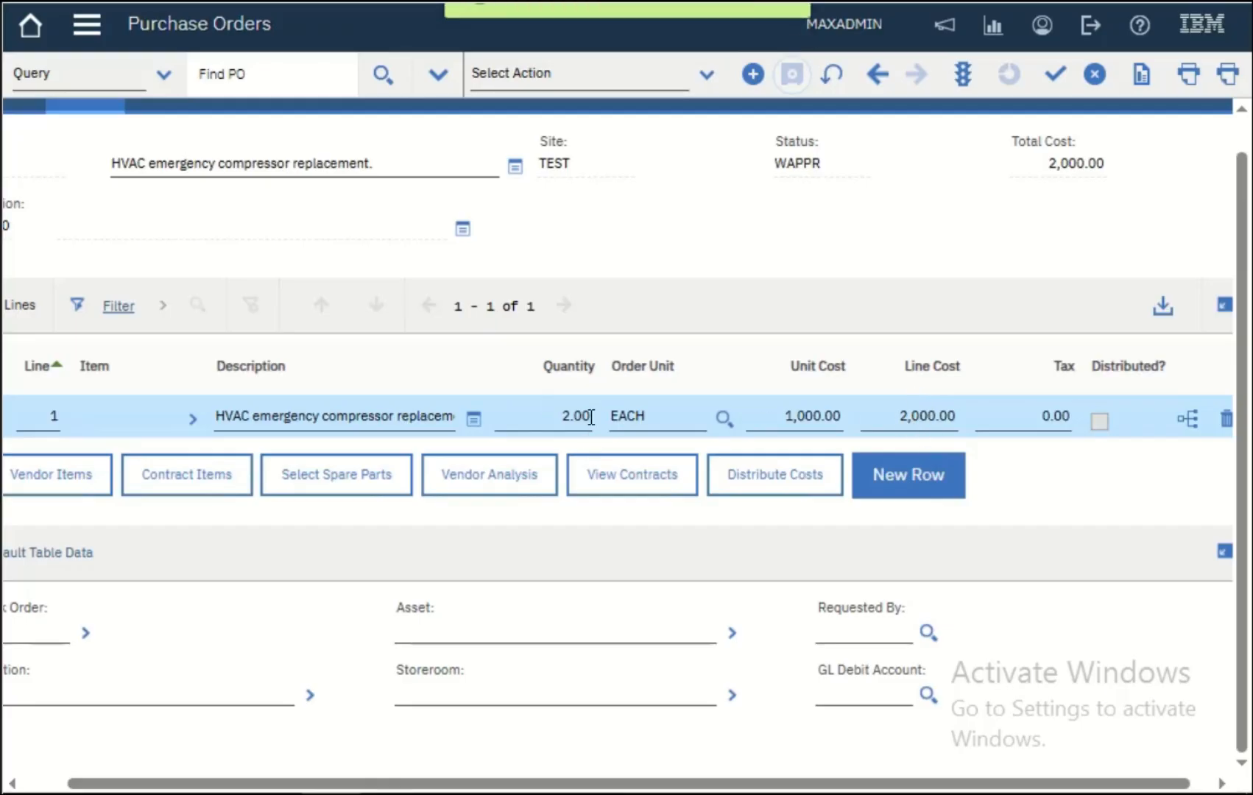
# - Set the quantity of line 1 back to 1 and save the purchase order
pyautogui.click(557, 415)
pyautogui.click(792, 425)
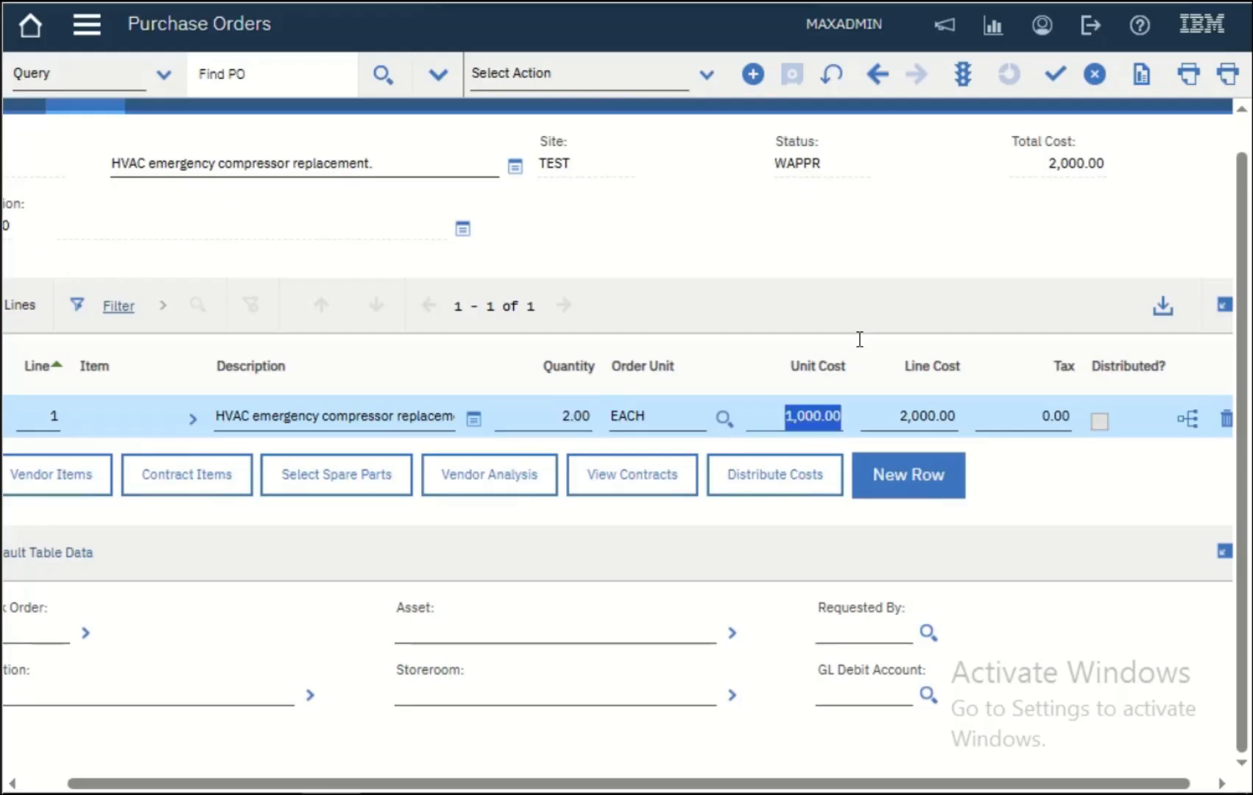
pyautogui.scroll(1, 858, 338)
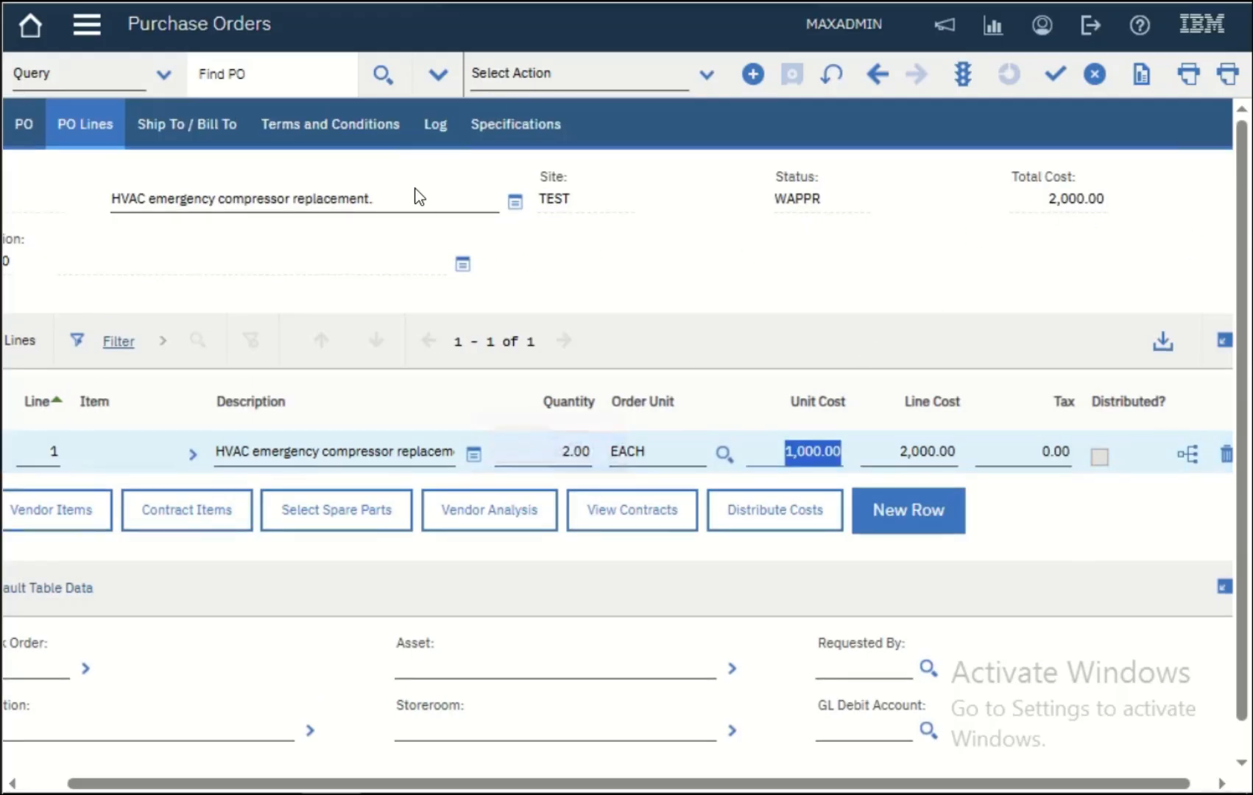
pyautogui.click(535, 451)
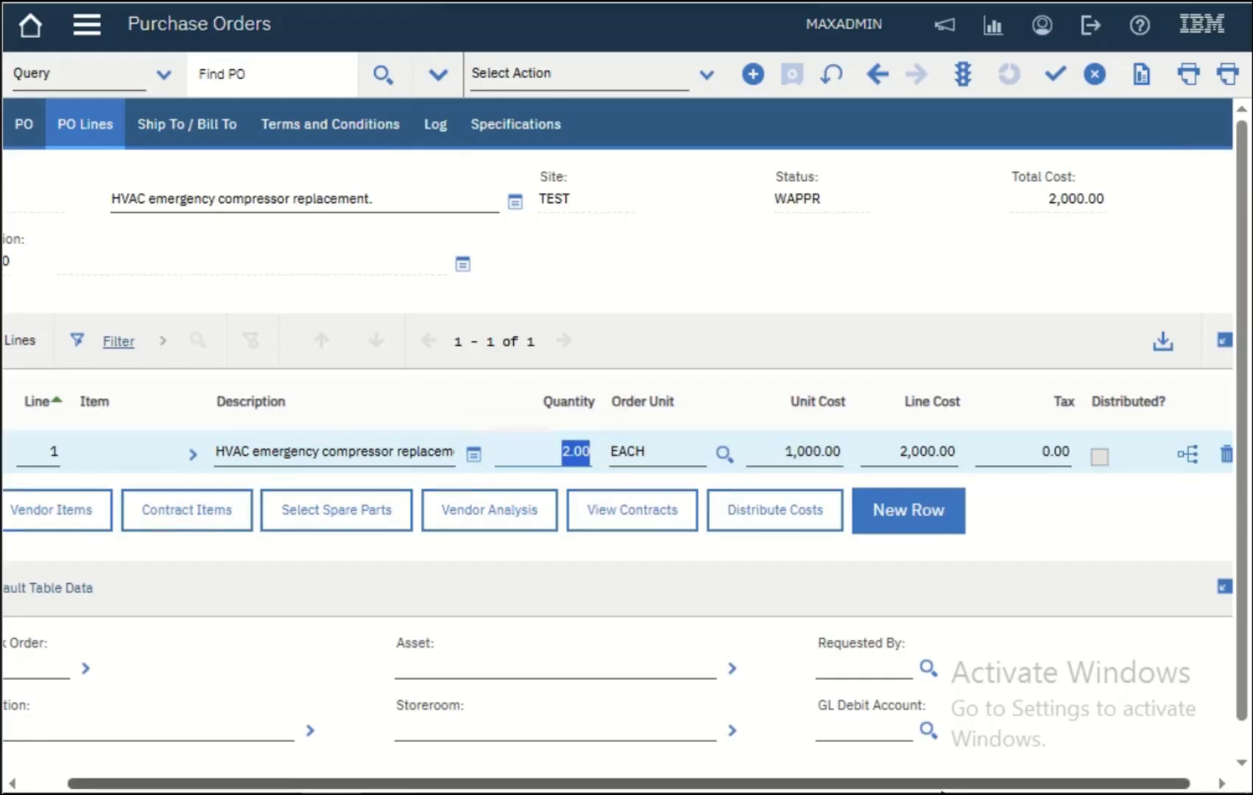
pyautogui.moveTo(876, 787); pyautogui.dragTo(518, 749)
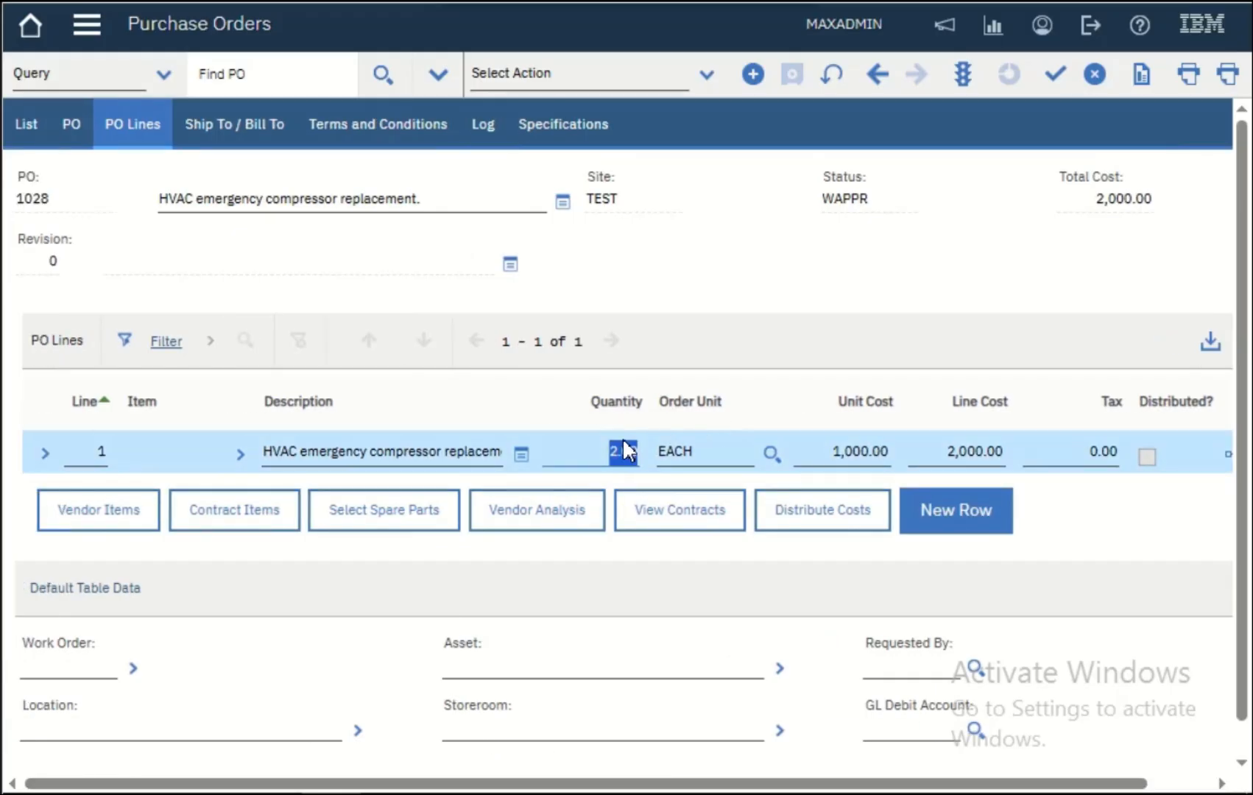
pyautogui.write('1')
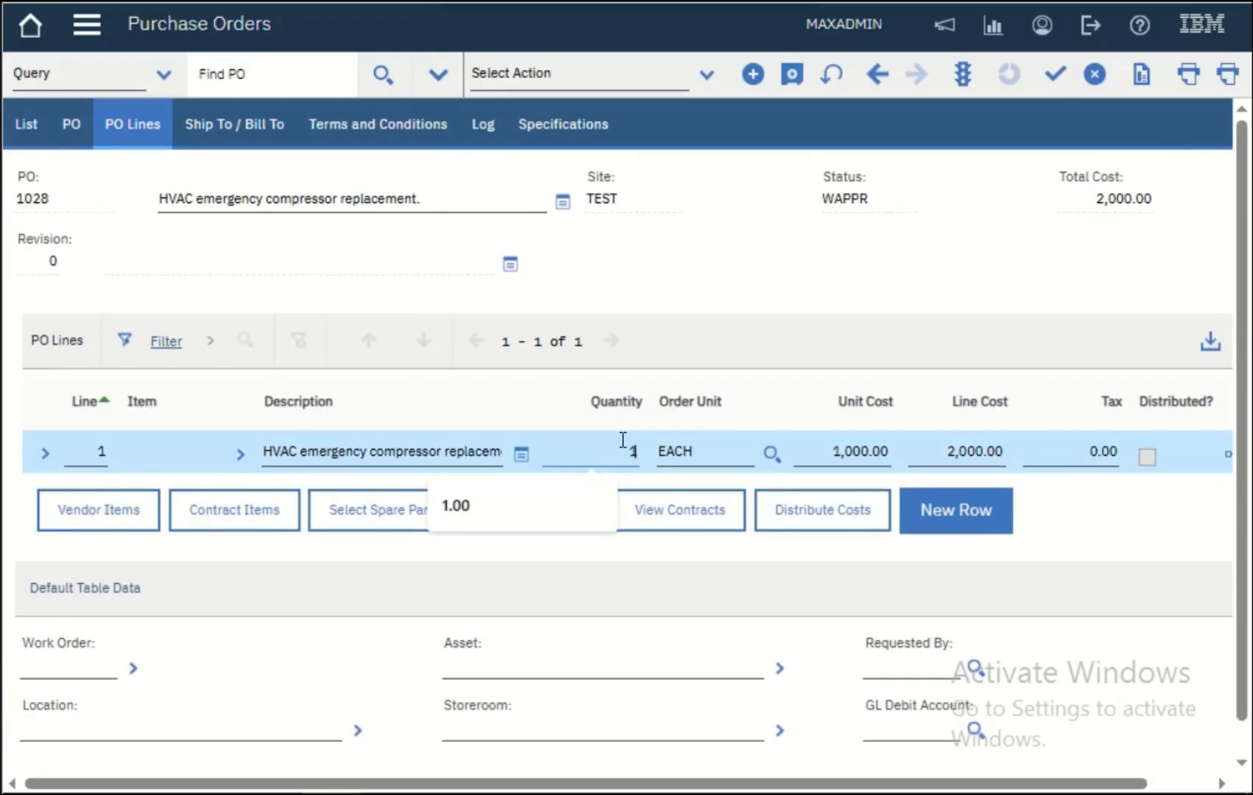
pyautogui.click(795, 77)
# - Expand the details of purchase order line 1 to reach its Charge To information
pyautogui.click(45, 452)
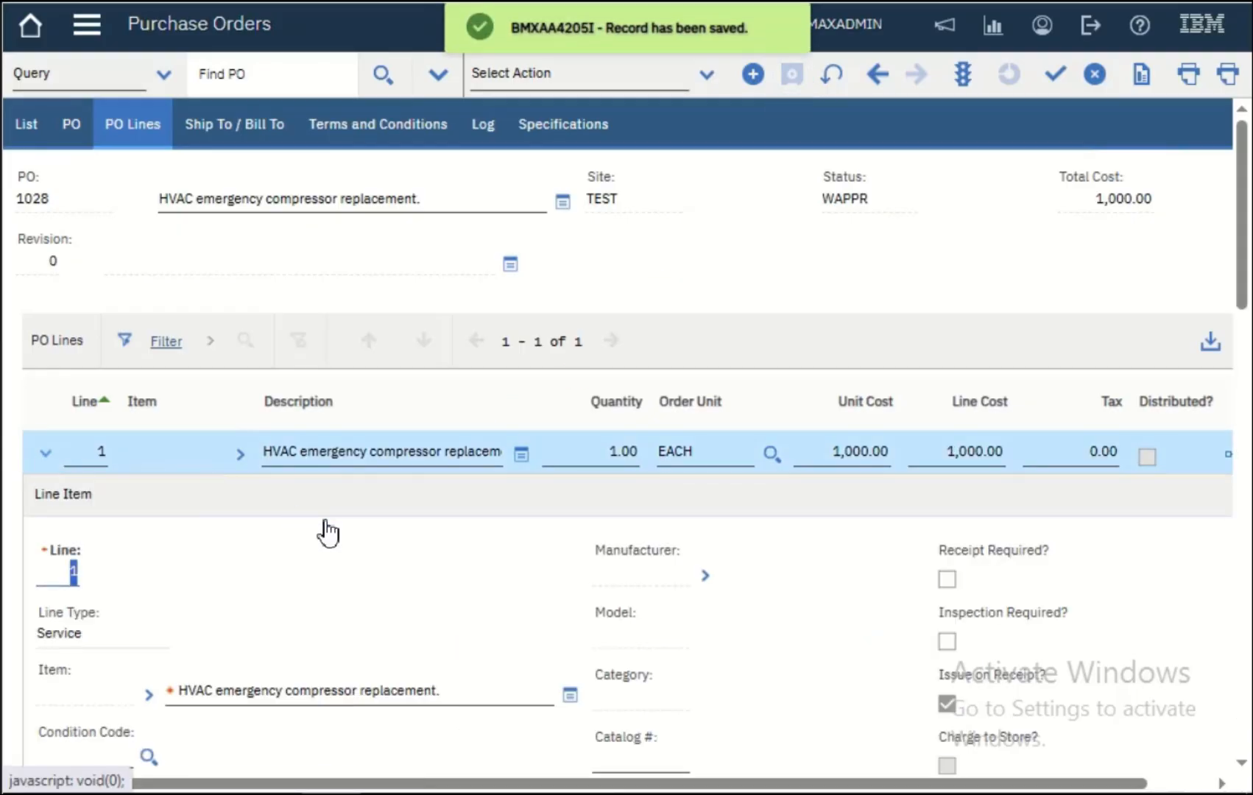
pyautogui.scroll(-3, 397, 552)
pyautogui.scroll(-3, 398, 553)
pyautogui.scroll(-1, 680, 526)
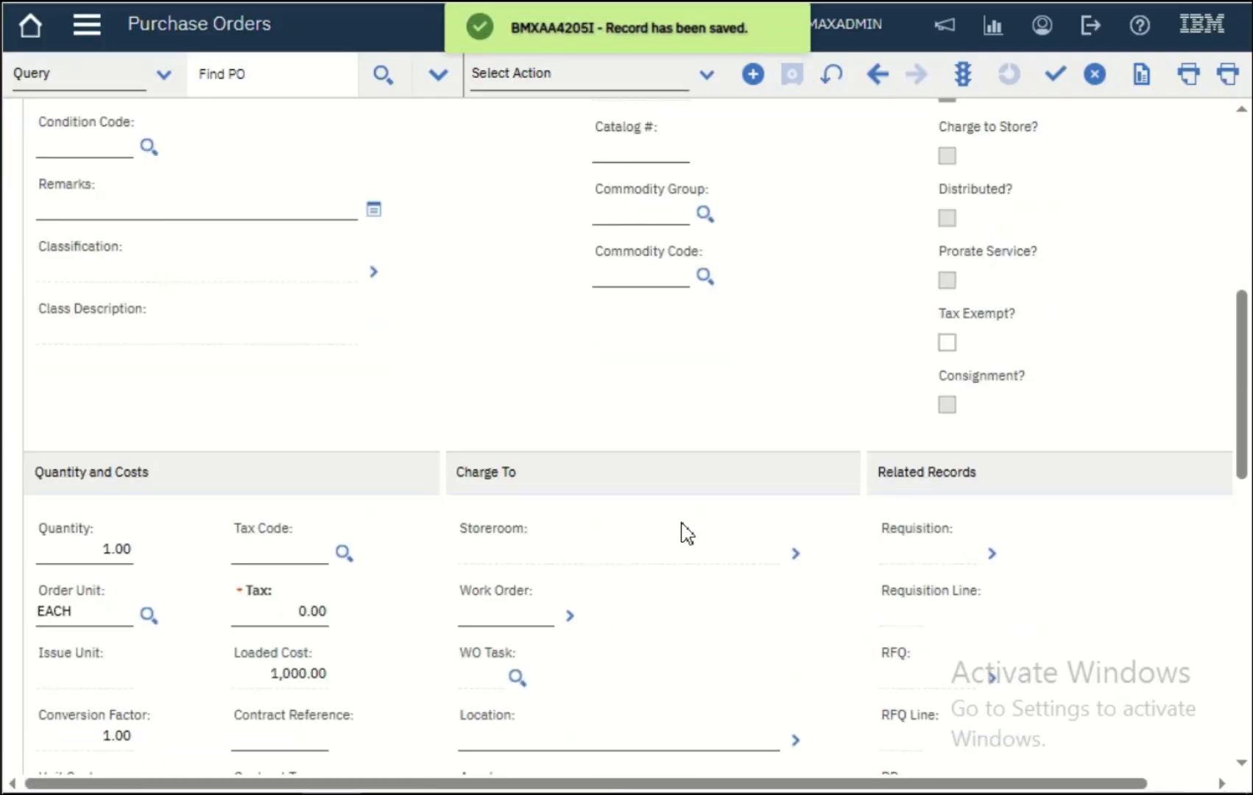
pyautogui.scroll(1, 685, 530)
pyautogui.scroll(-3, 685, 531)
pyautogui.scroll(-1, 689, 539)
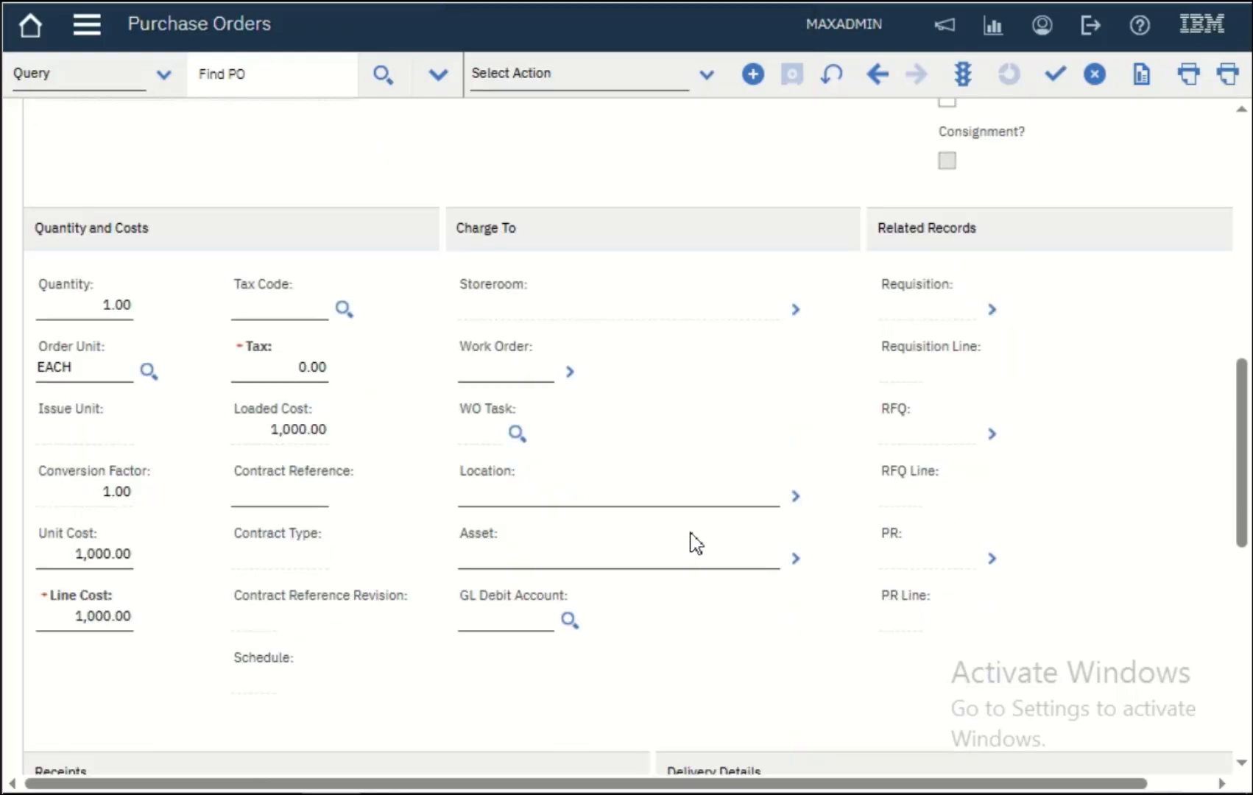
pyautogui.click(568, 620)
pyautogui.click(891, 652)
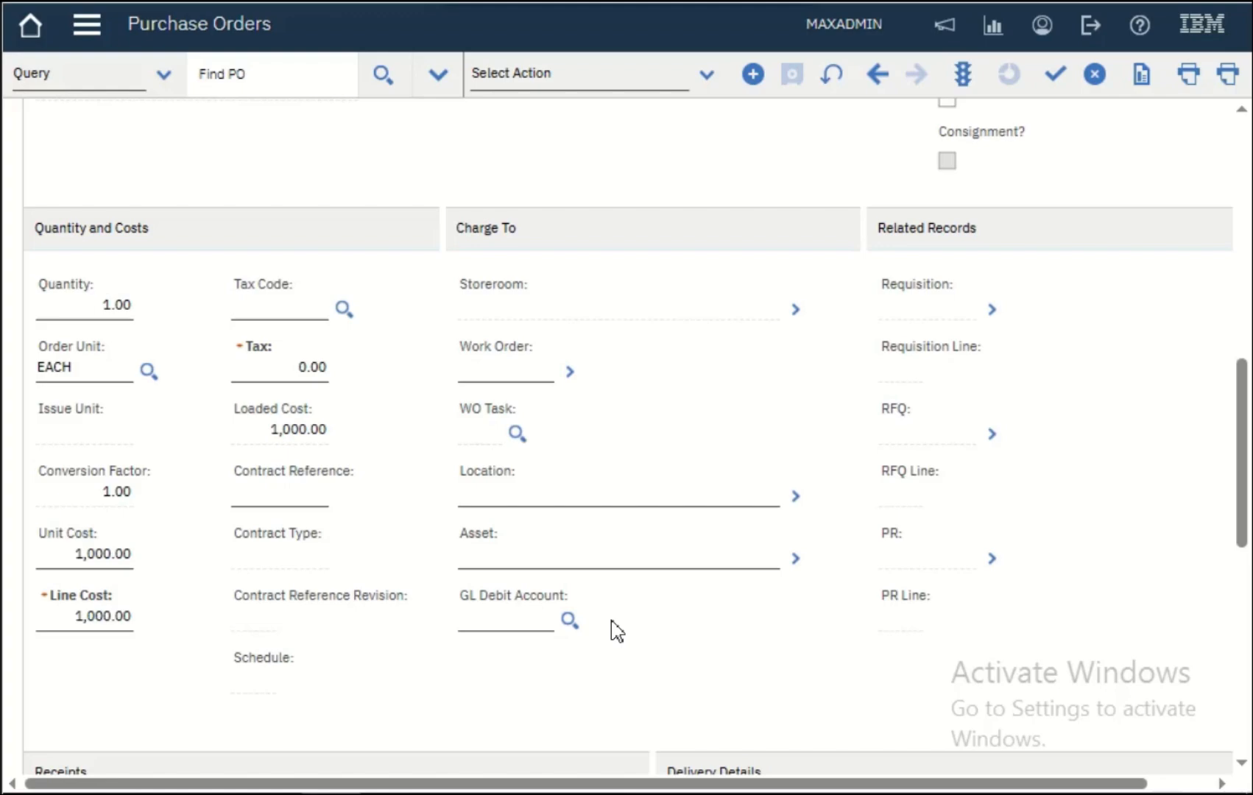
pyautogui.click(553, 552)
pyautogui.click(582, 493)
# - Set the line's GL debit account using the General account component 00000000, and save the purchase order
pyautogui.click(568, 620)
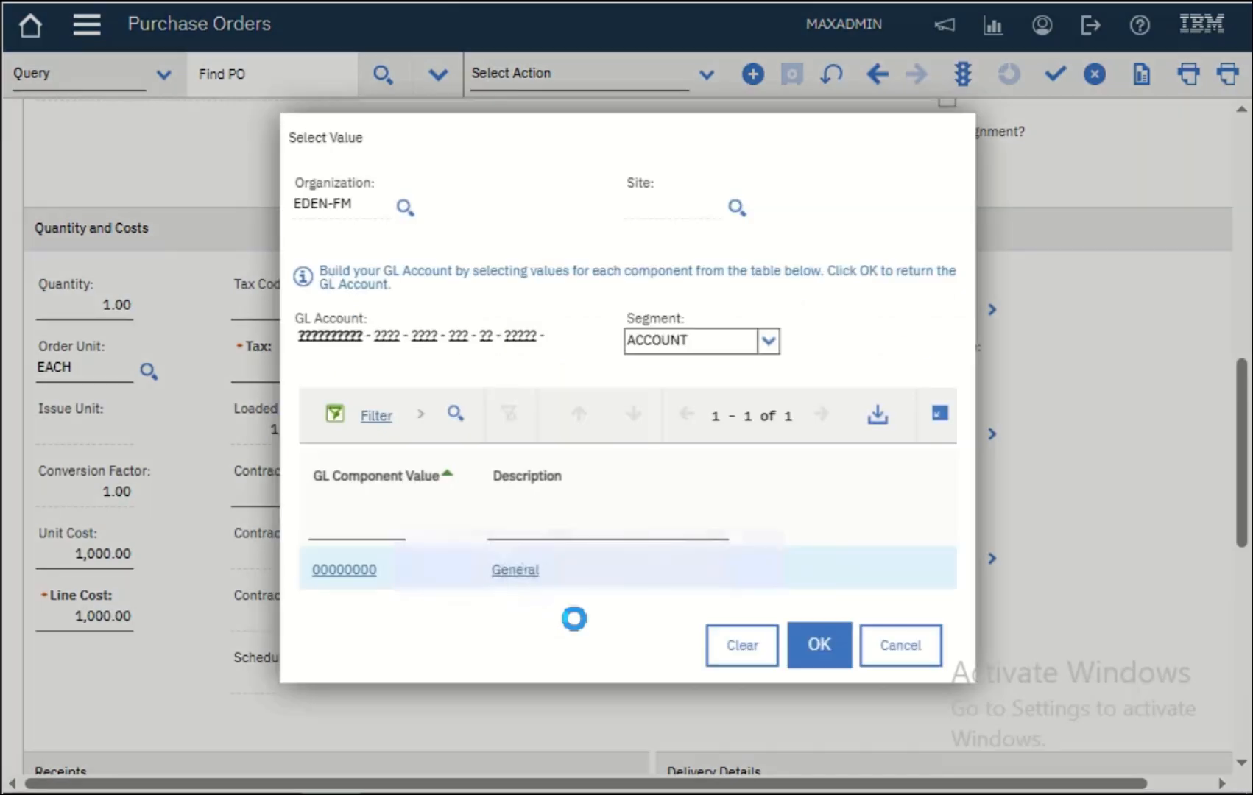
pyautogui.click(360, 570)
pyautogui.click(822, 657)
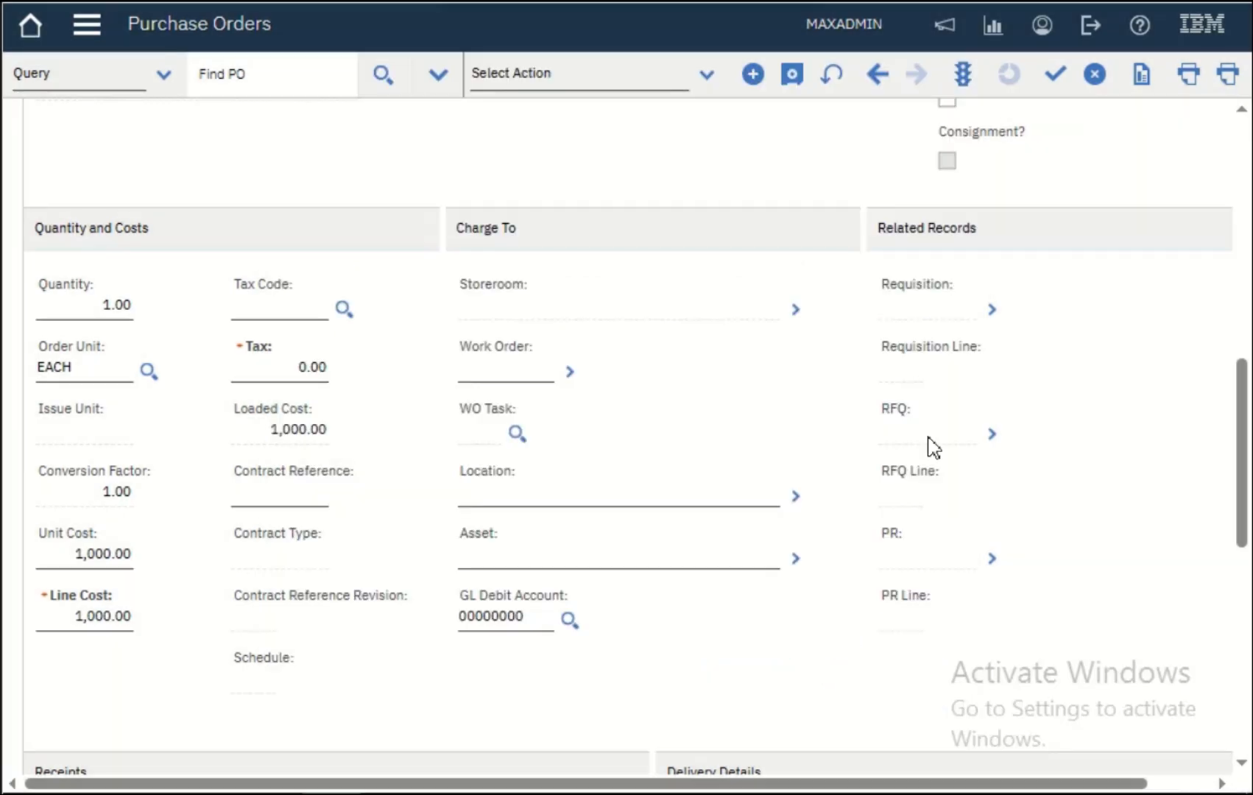
pyautogui.click(792, 76)
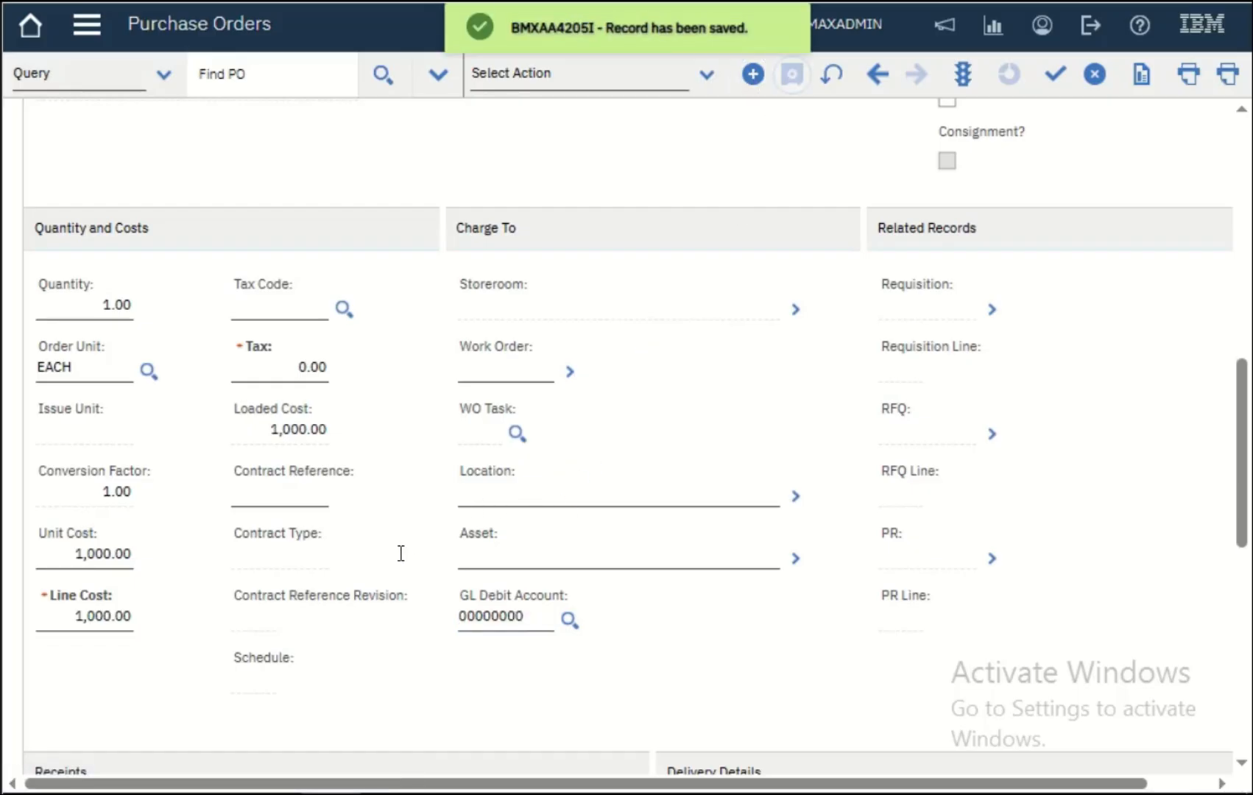
pyautogui.scroll(2, 434, 571)
pyautogui.scroll(-5, 847, 526)
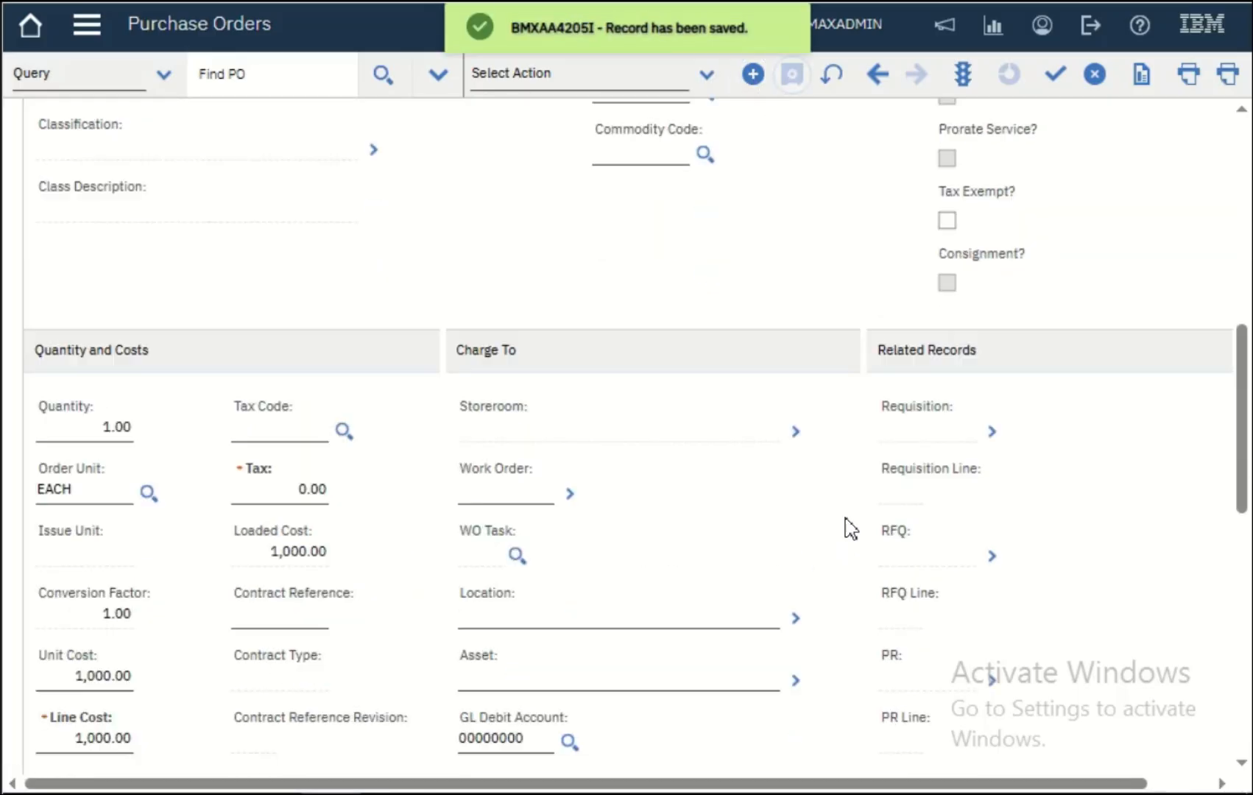
pyautogui.scroll(-3, 988, 539)
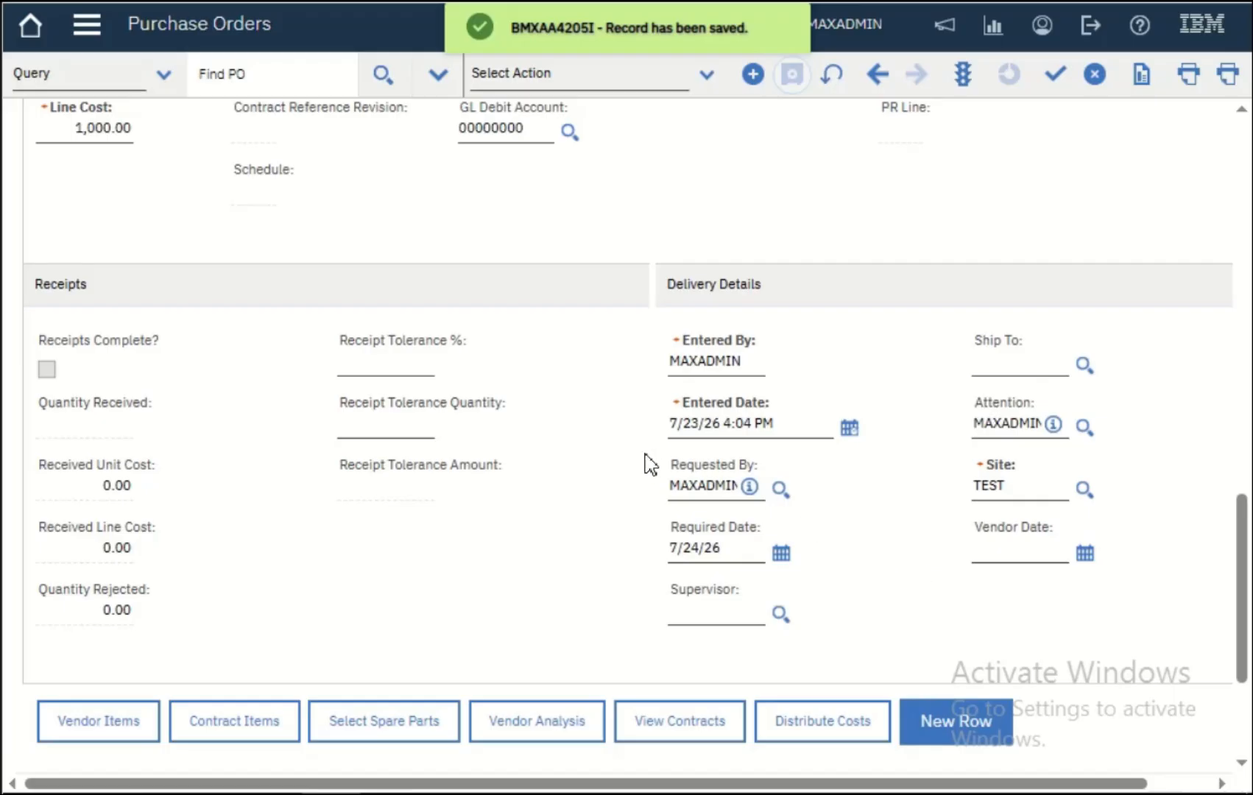
pyautogui.scroll(6, 677, 462)
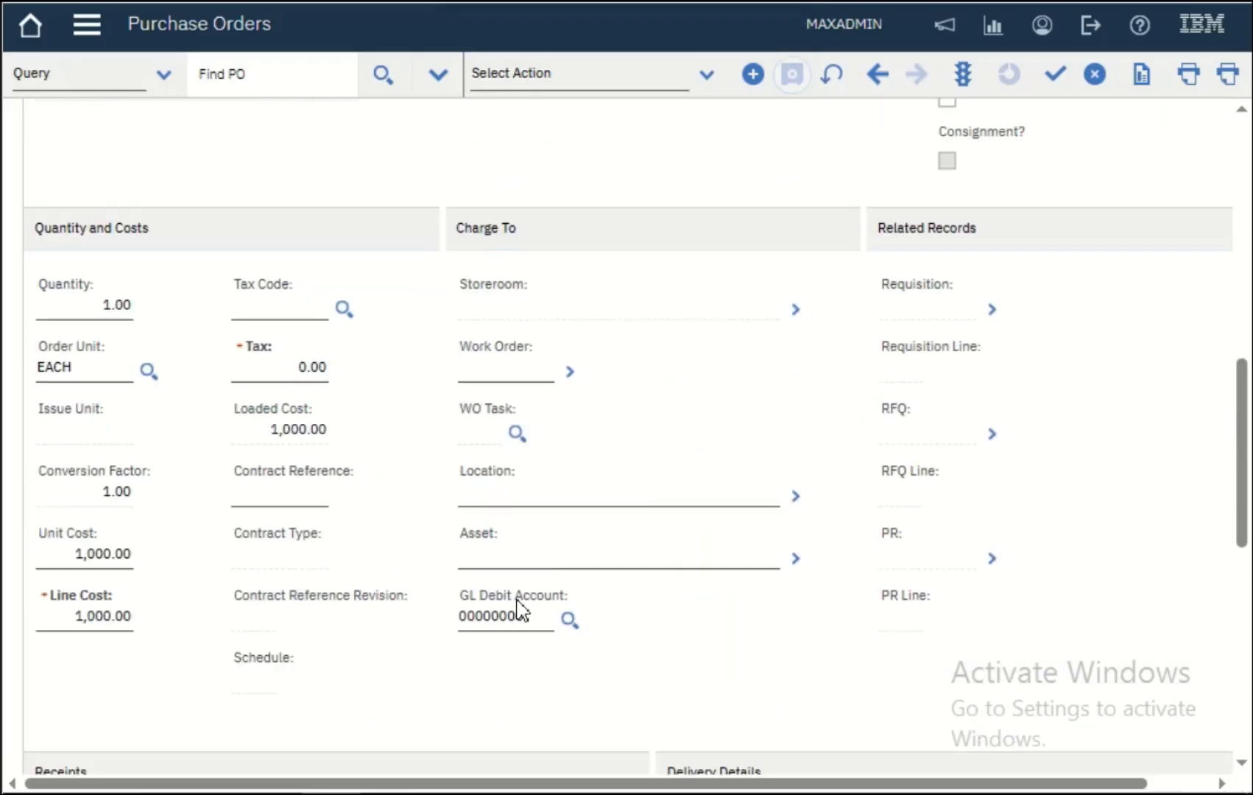
# - Collapse the expanded details of purchase order line 1
pyautogui.scroll(5, 33, 420)
pyautogui.scroll(5, 62, 353)
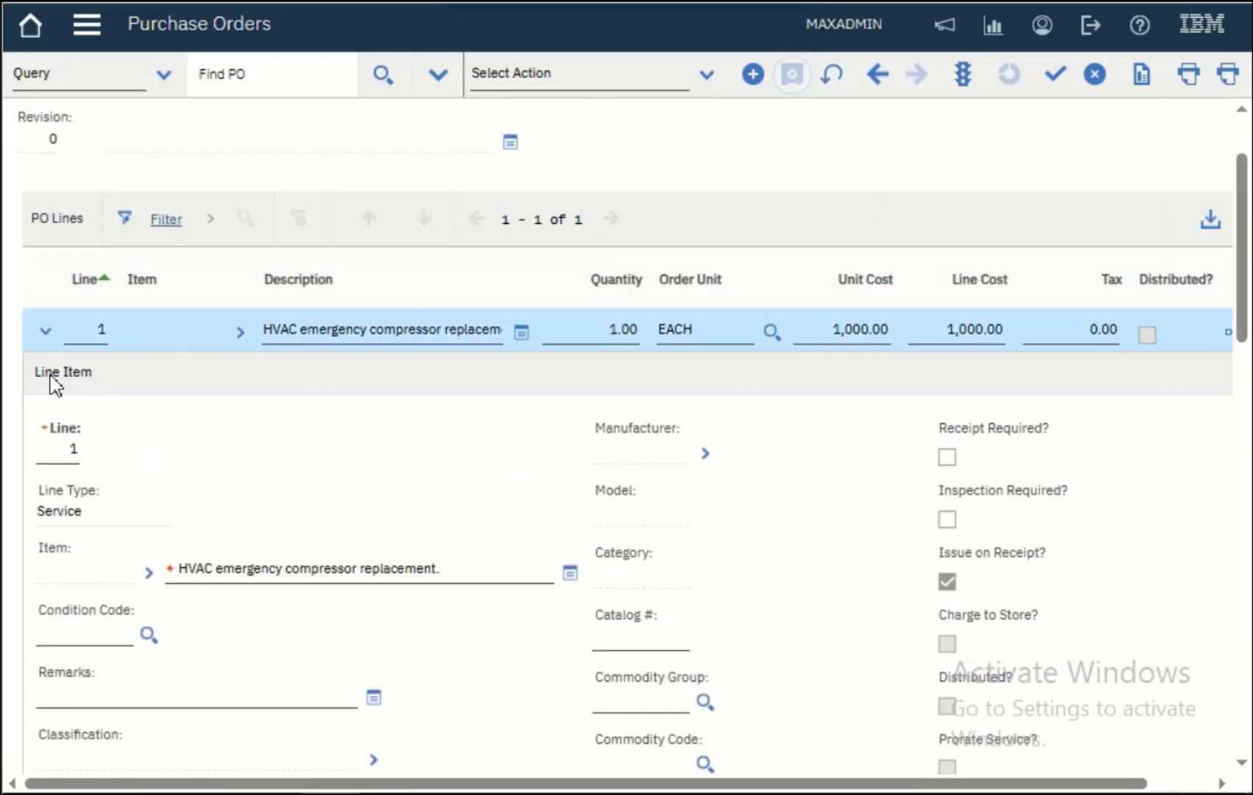
pyautogui.click(45, 332)
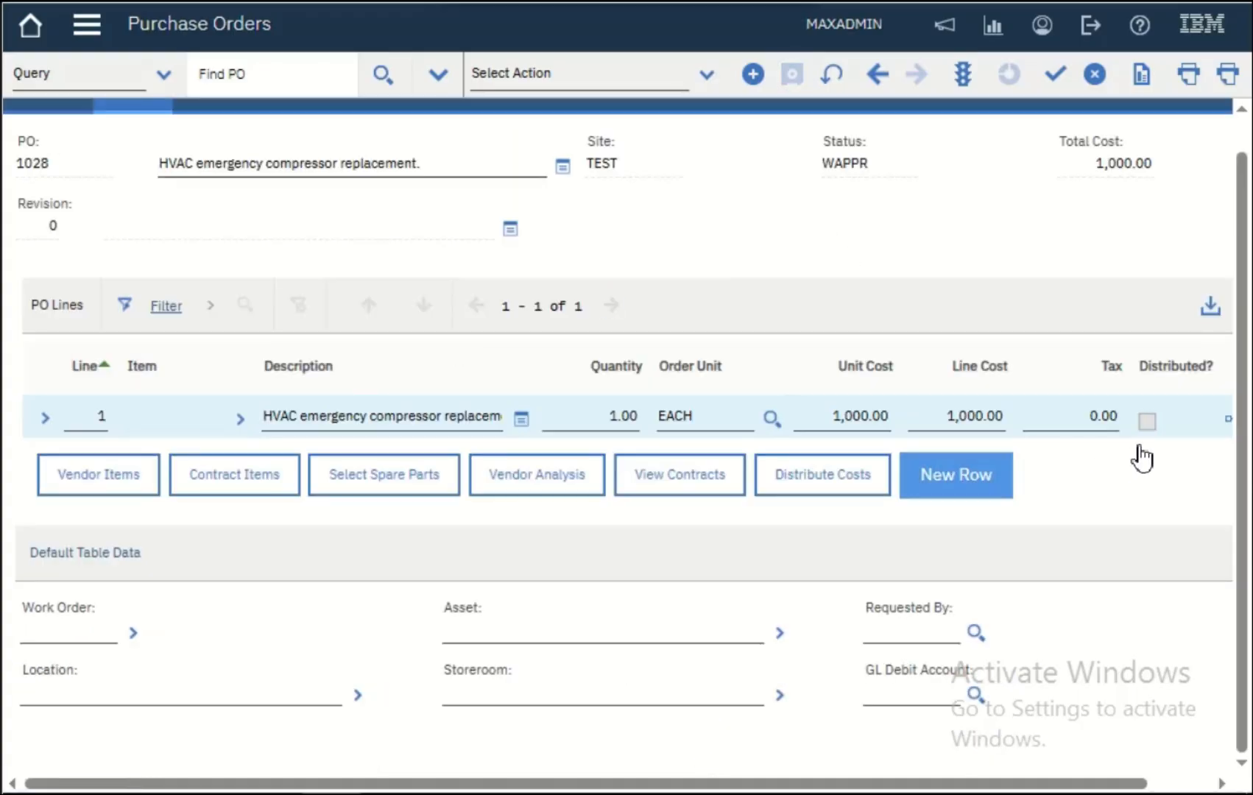
# - Approve the HVAC emergency compressor replacement purchase order by changing its status to Approved
pyautogui.moveTo(853, 783); pyautogui.dragTo(1000, 787)
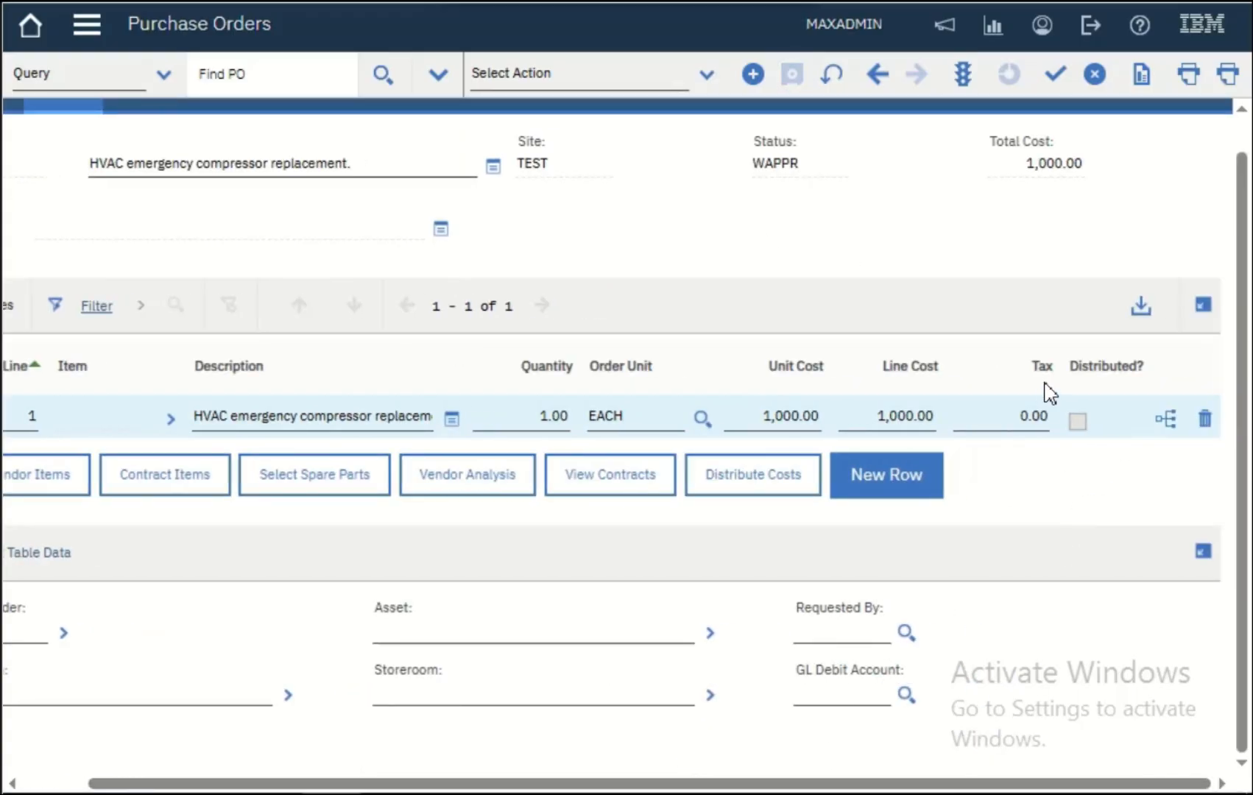
pyautogui.scroll(1, 658, 213)
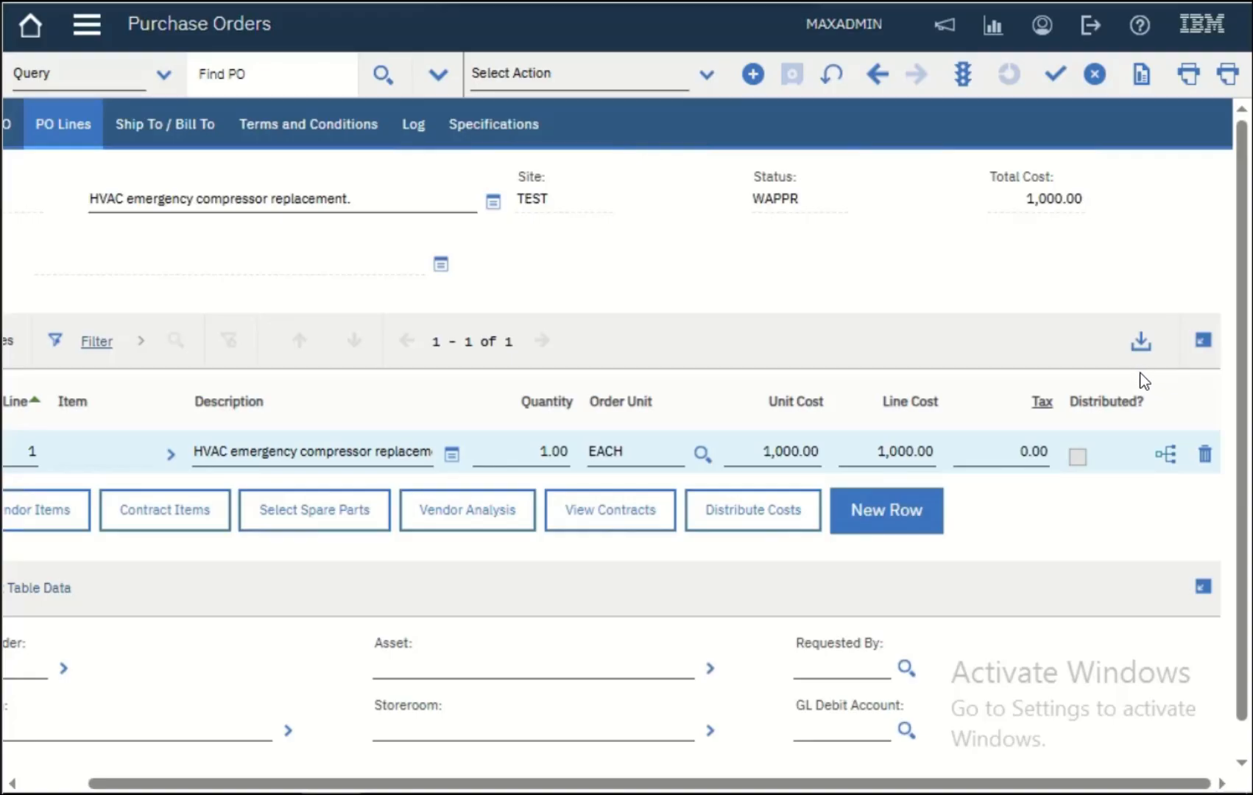
pyautogui.moveTo(480, 784); pyautogui.dragTo(293, 764)
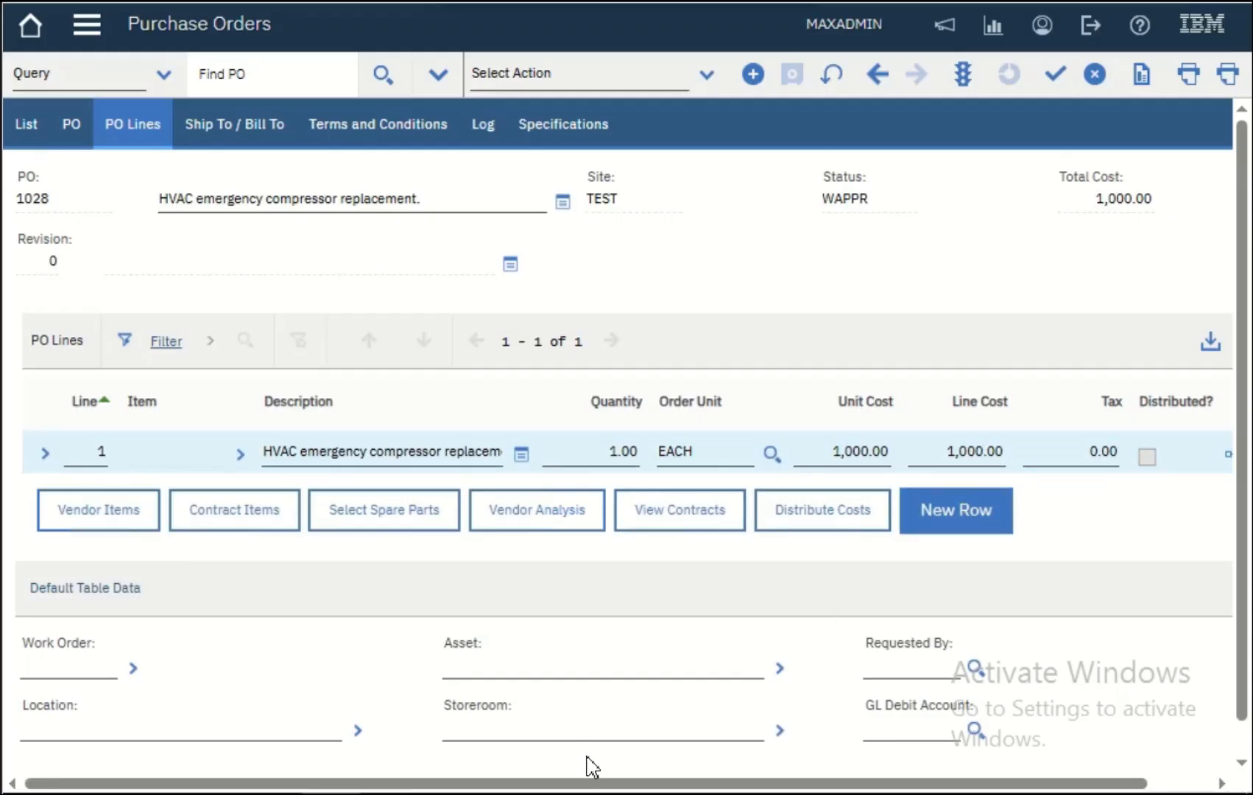
pyautogui.moveTo(595, 787); pyautogui.dragTo(692, 786)
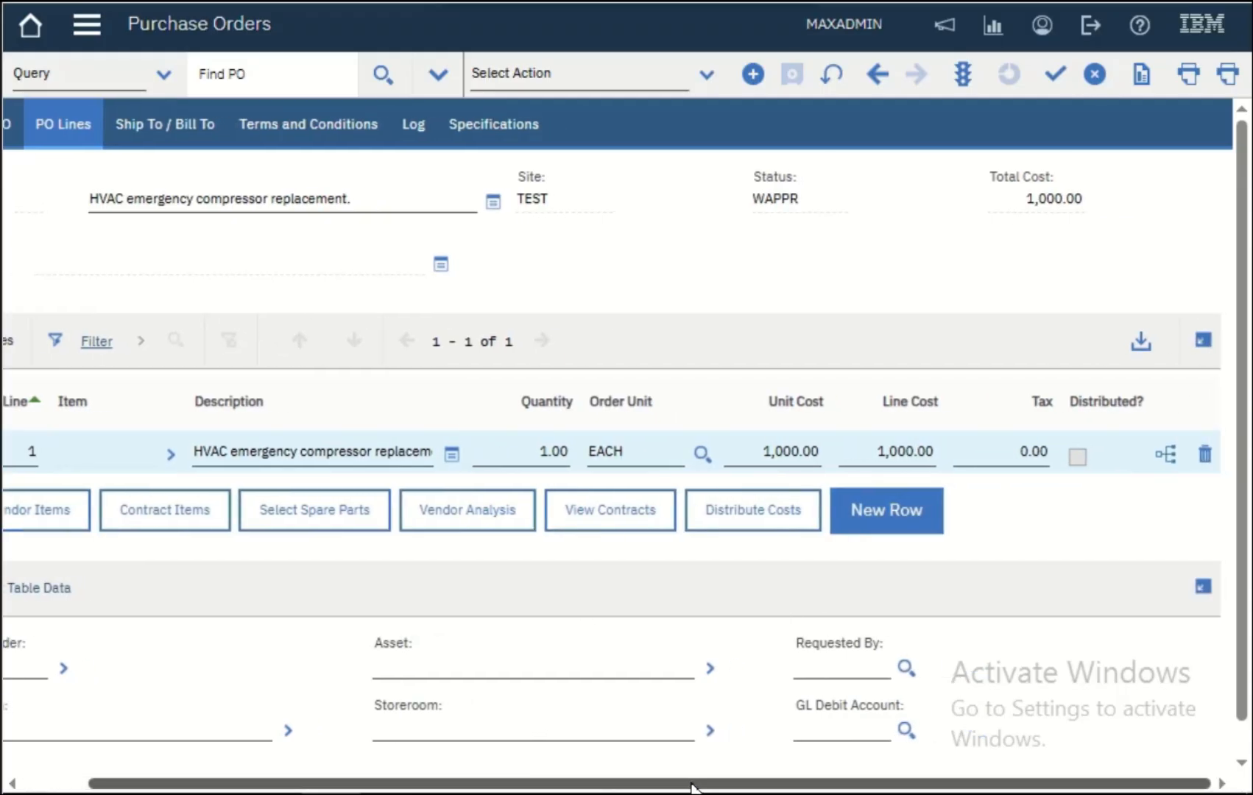
pyautogui.click(1055, 74)
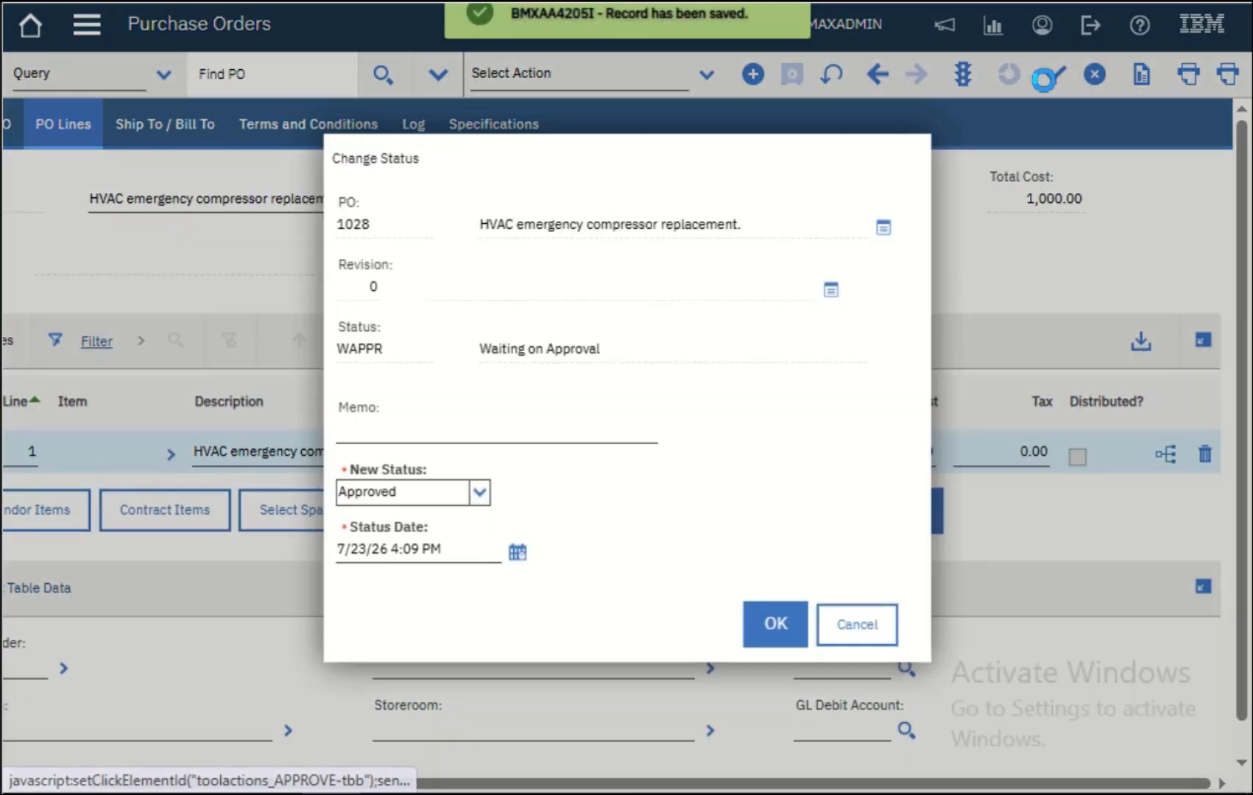
pyautogui.click(775, 622)
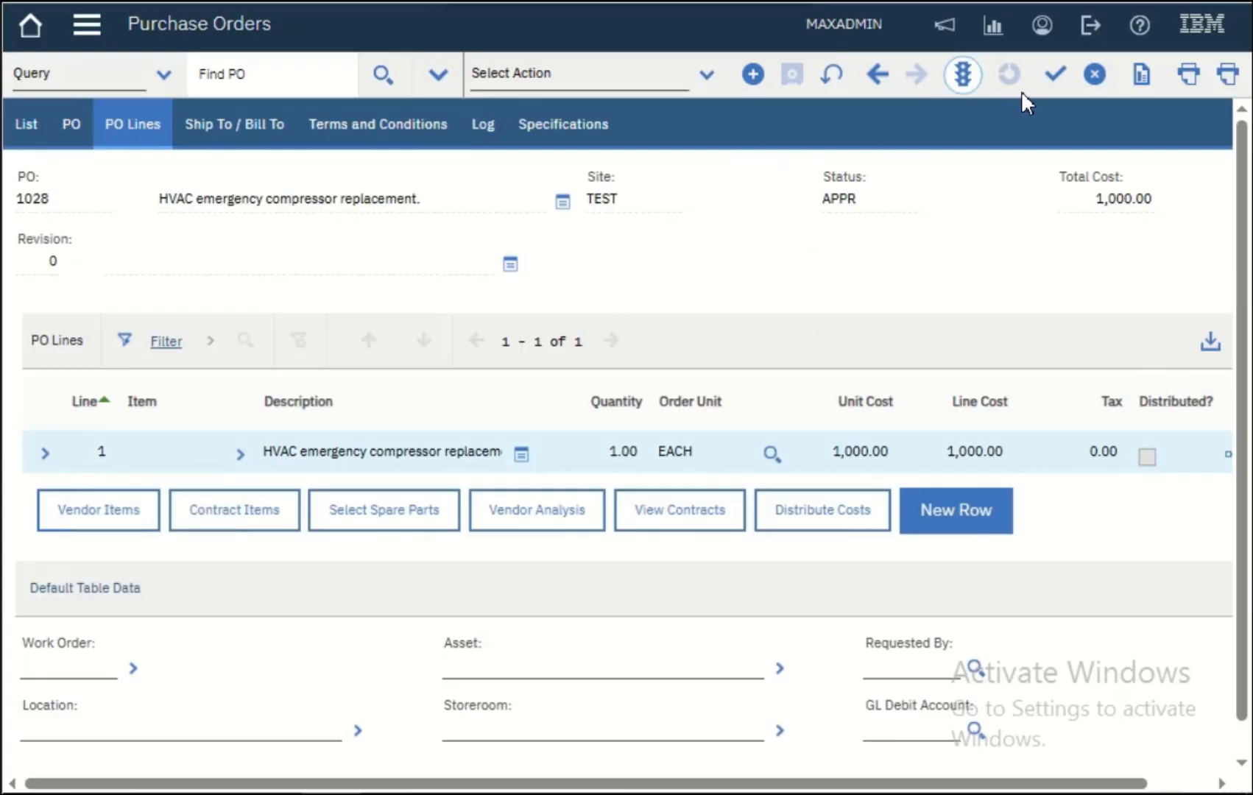
pyautogui.click(1058, 79)
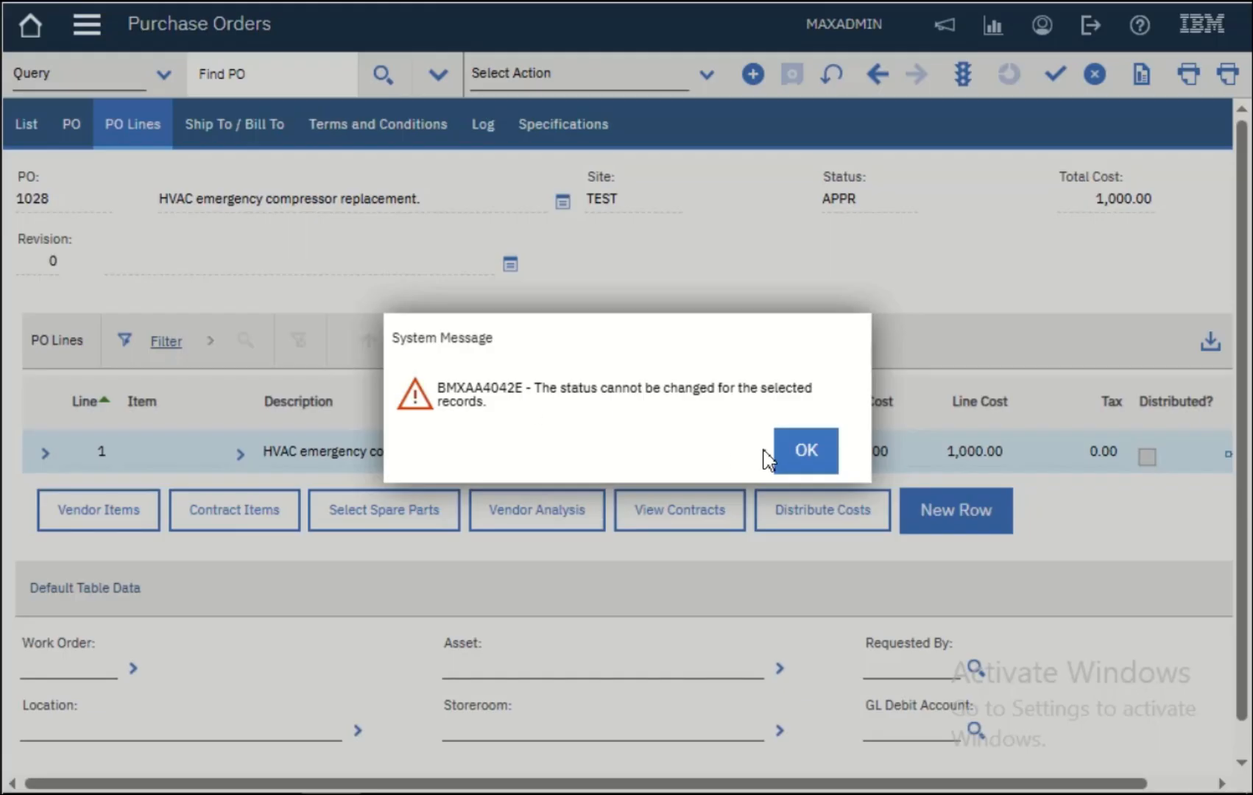
pyautogui.click(806, 456)
# - Change the purchase order's status to In Progress
pyautogui.click(962, 75)
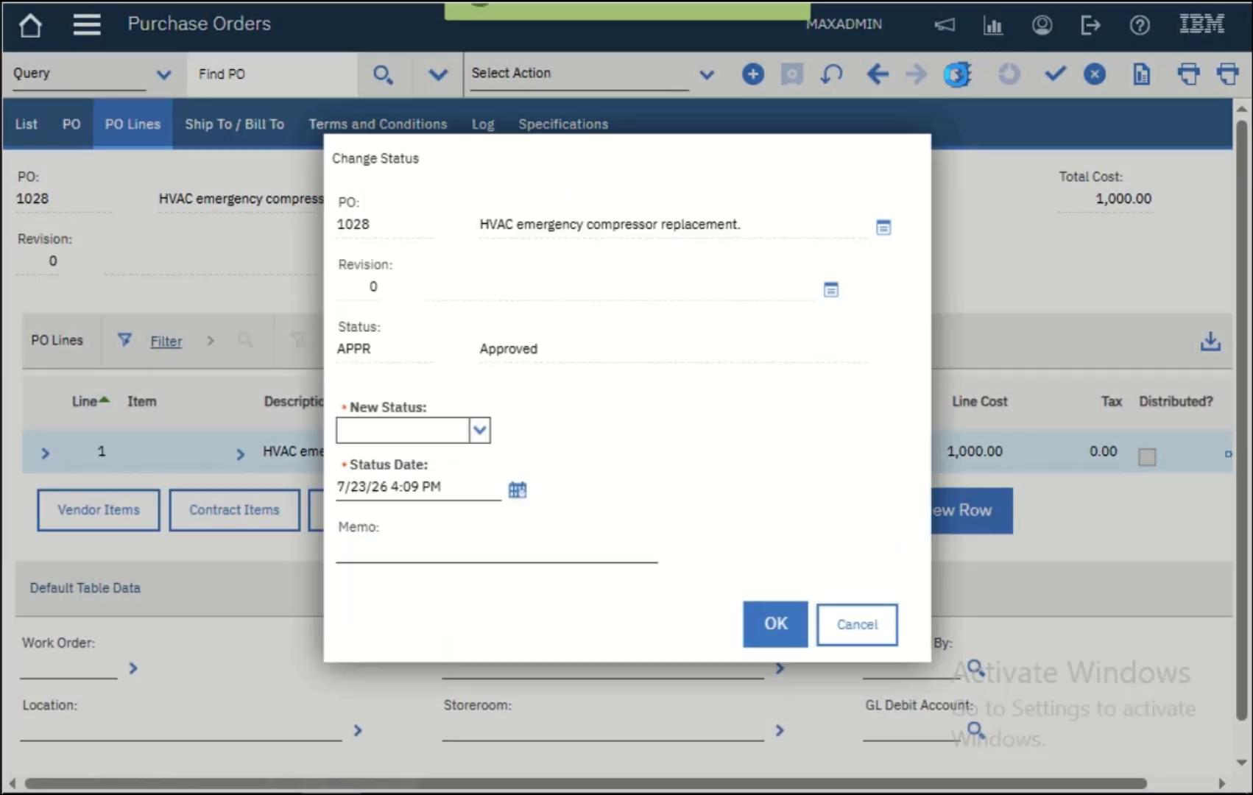
pyautogui.click(440, 444)
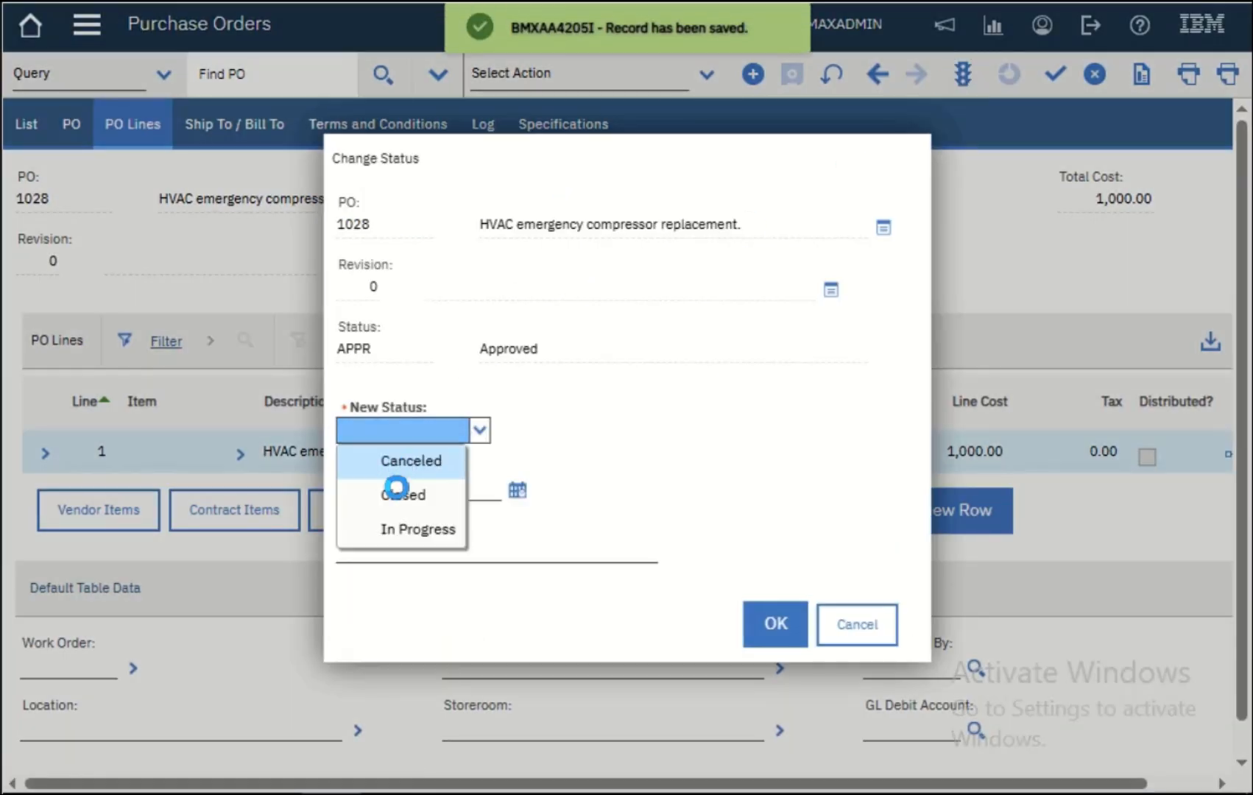
pyautogui.click(440, 532)
pyautogui.click(779, 630)
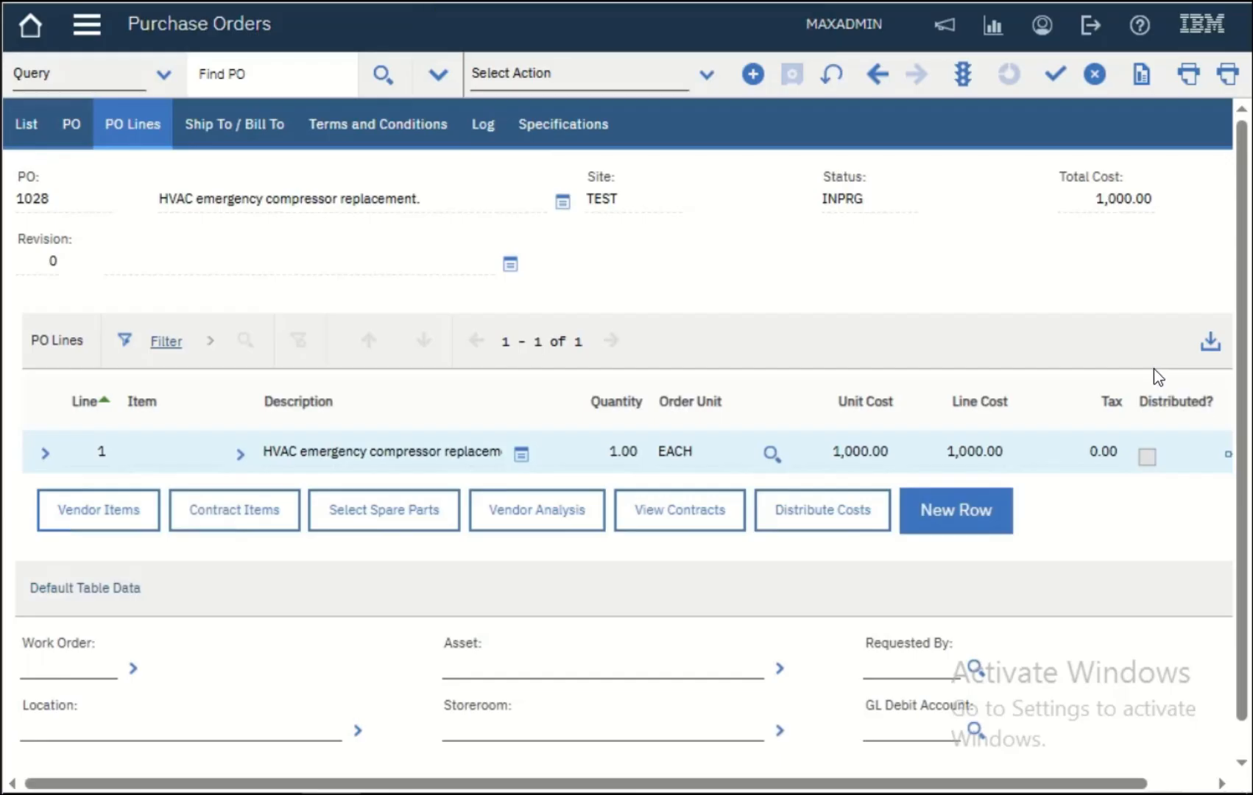
# - Select the purchase order's number for reuse and switch to the Receiving application
pyautogui.doubleClick(32, 199)
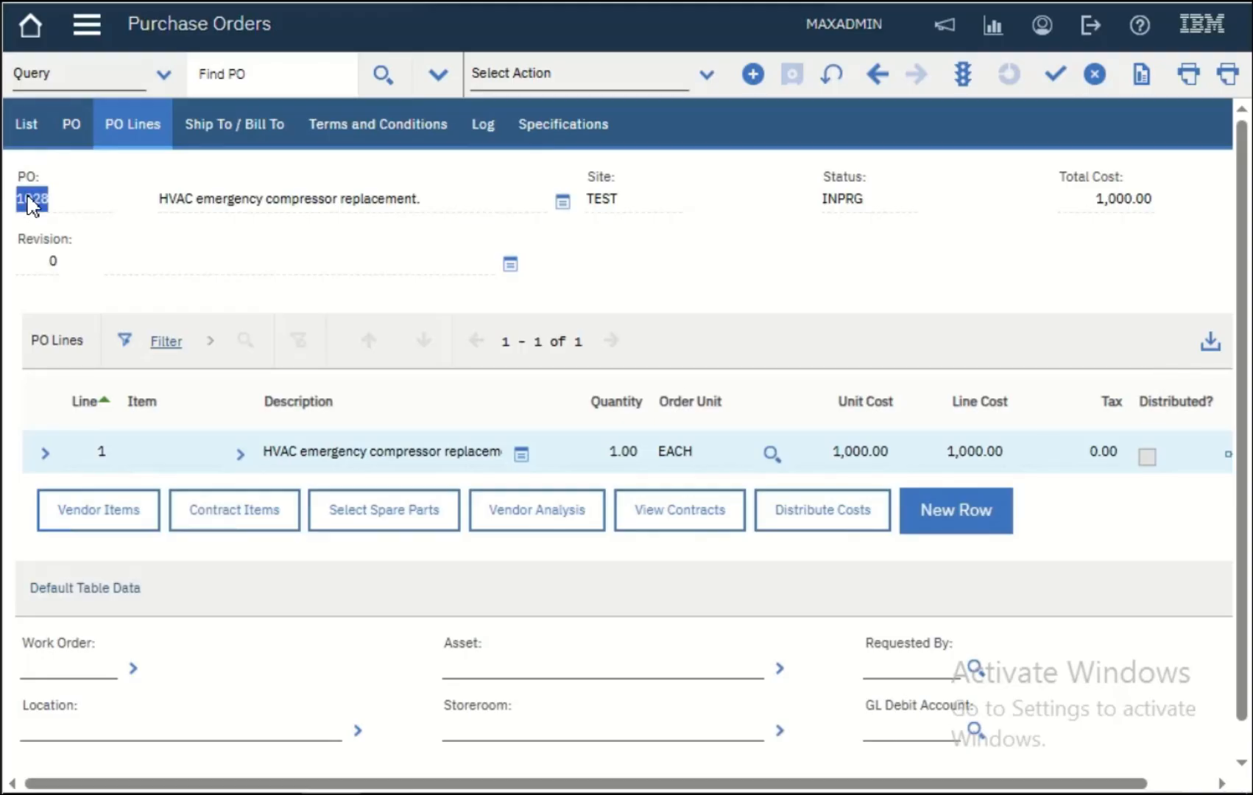
pyautogui.click(87, 26)
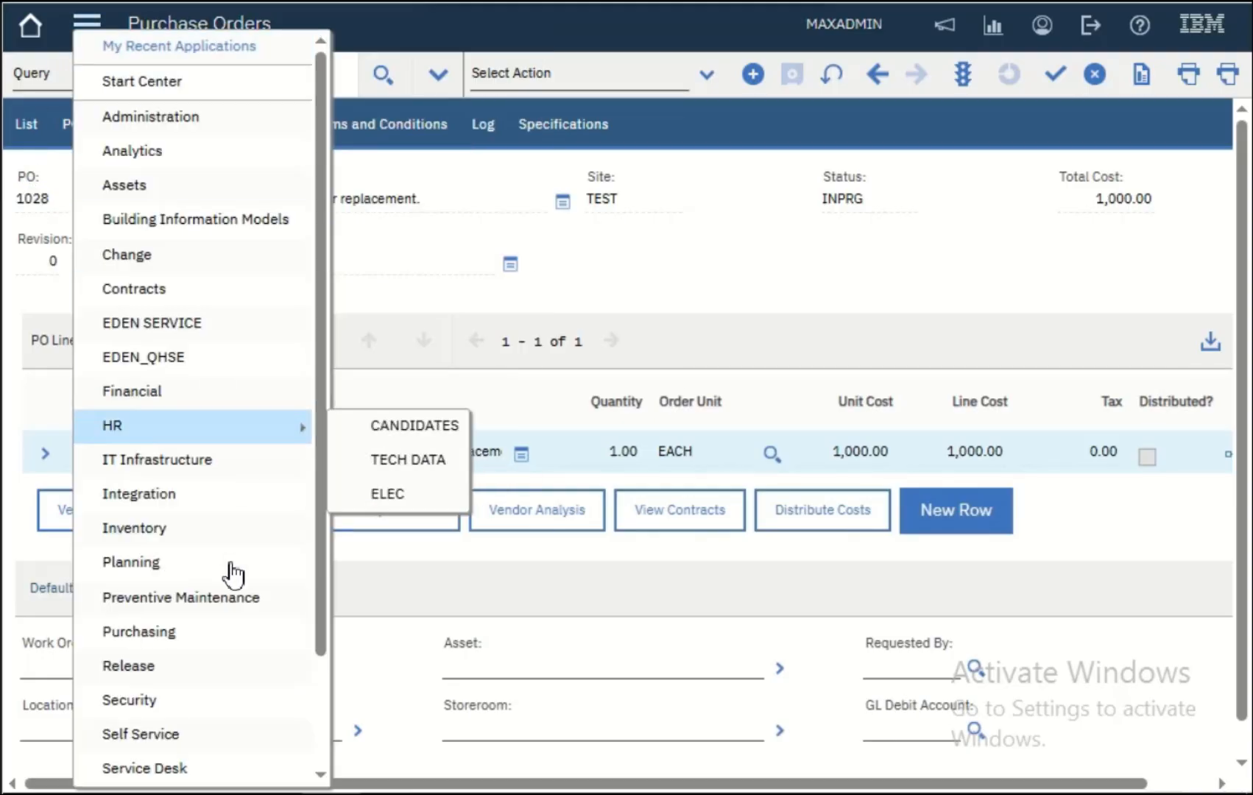
pyautogui.moveTo(241, 645)
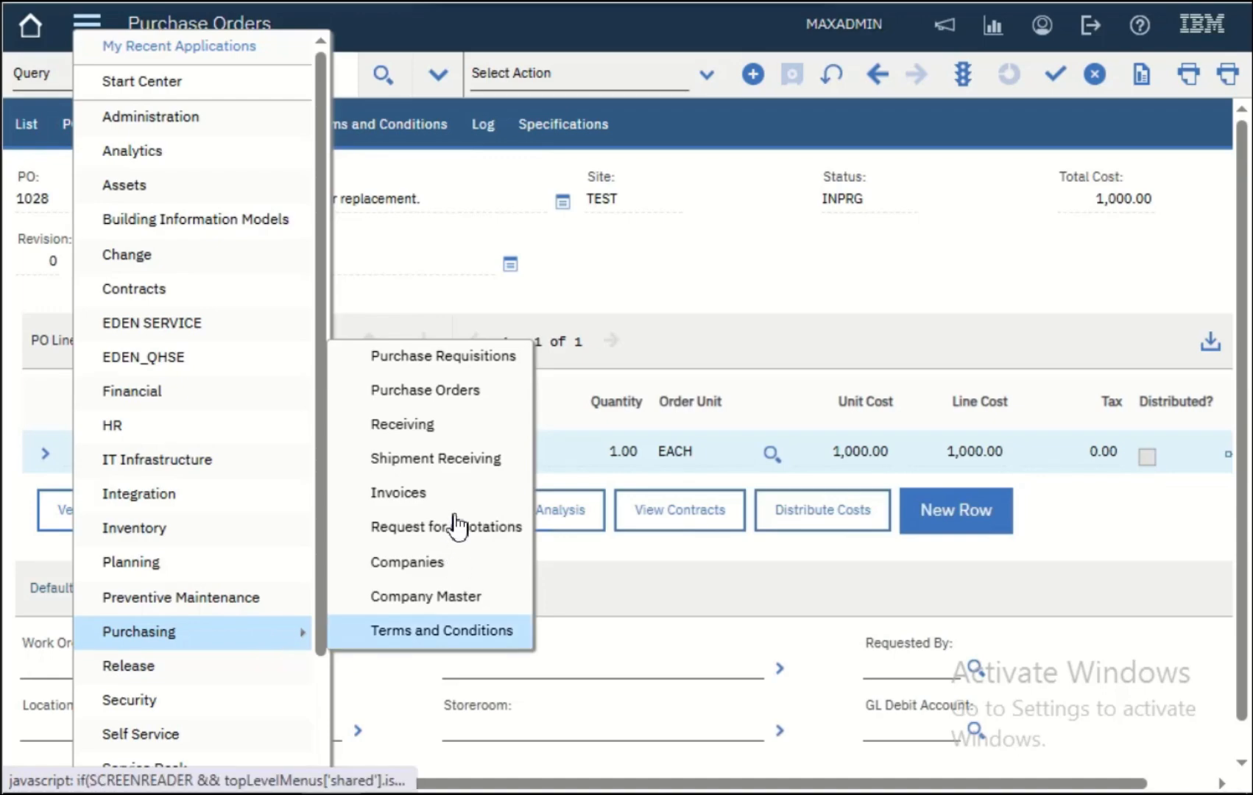
pyautogui.click(477, 431)
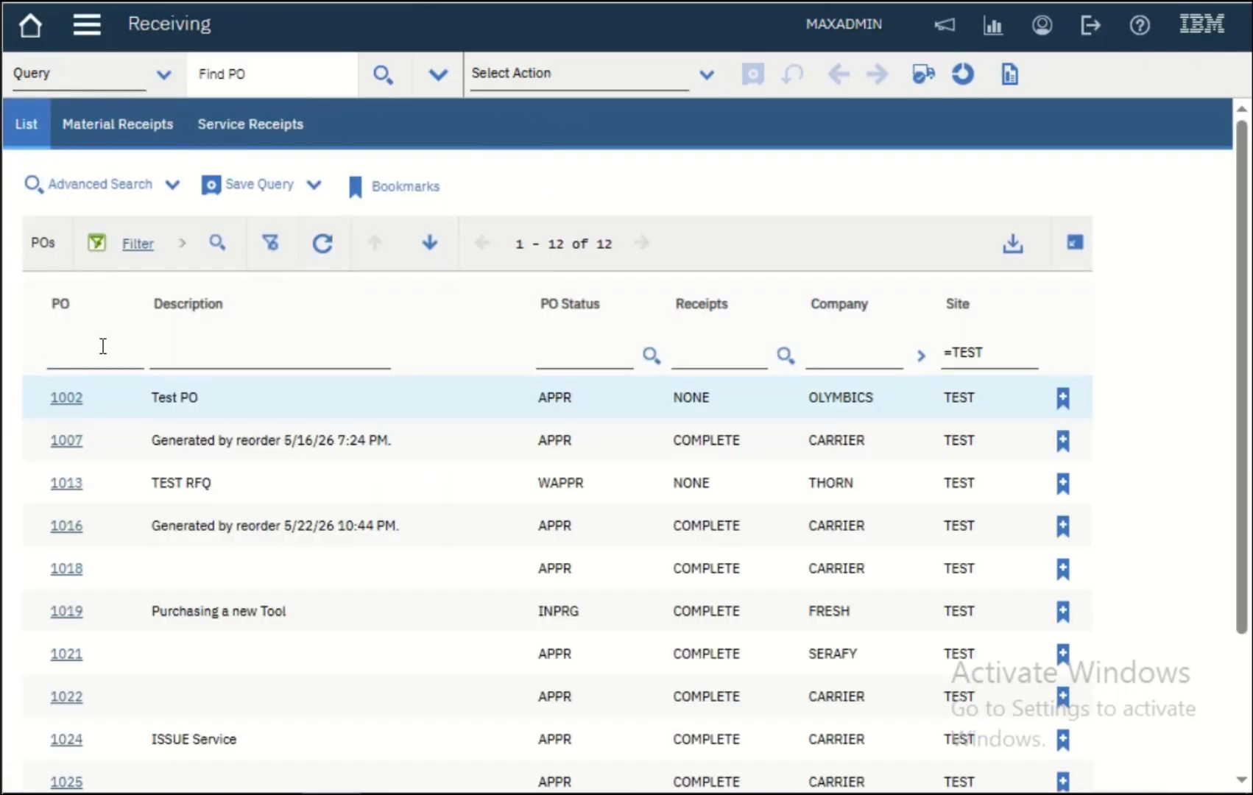
# - Filter the receiving list by the purchase order number, open the HVAC compressor order, and show its service receipts
pyautogui.click(103, 346)
pyautogui.write('1028')
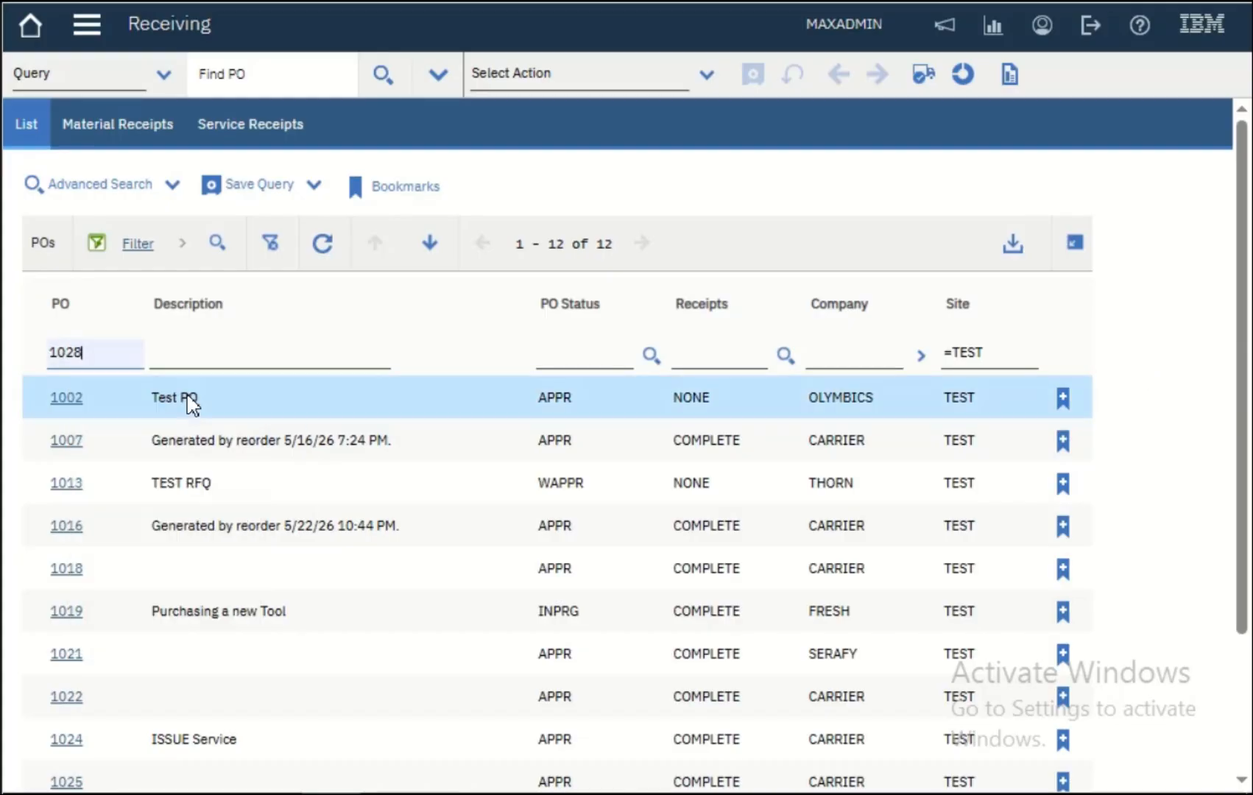
pyautogui.press('Return')
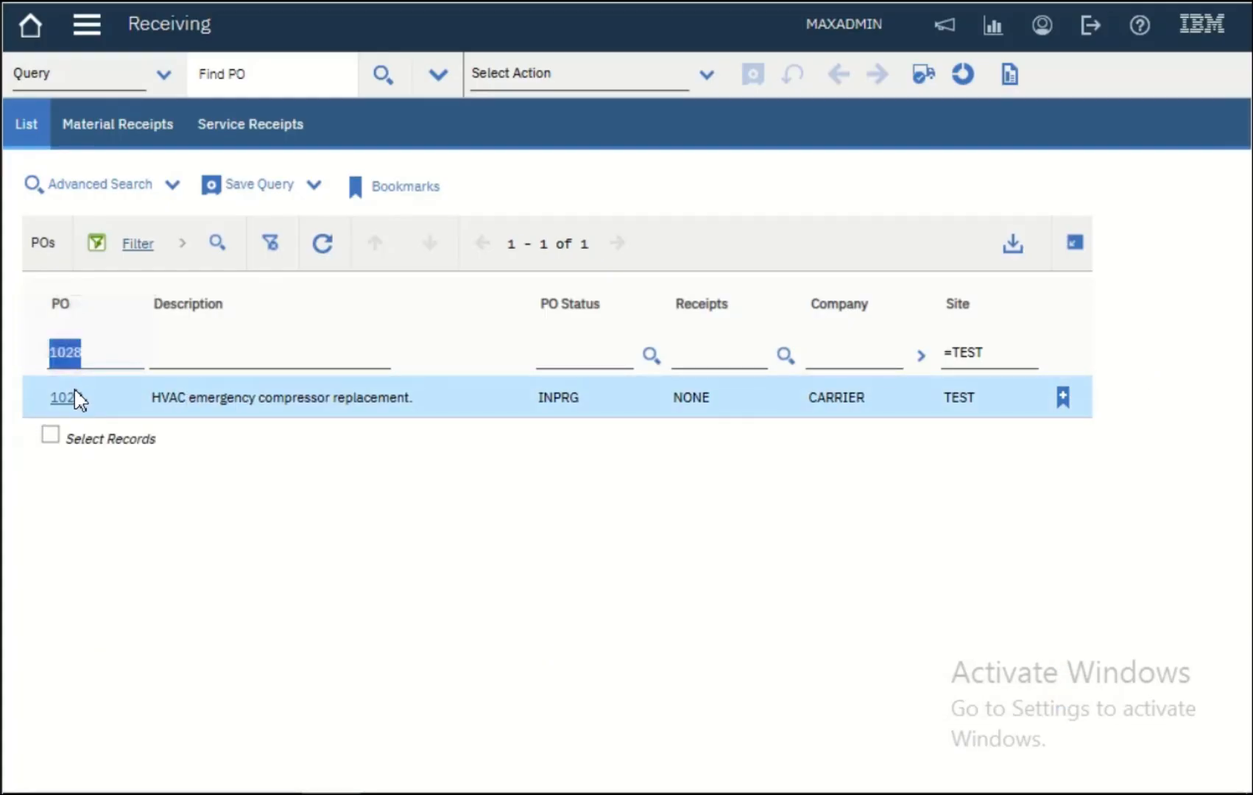
pyautogui.click(71, 416)
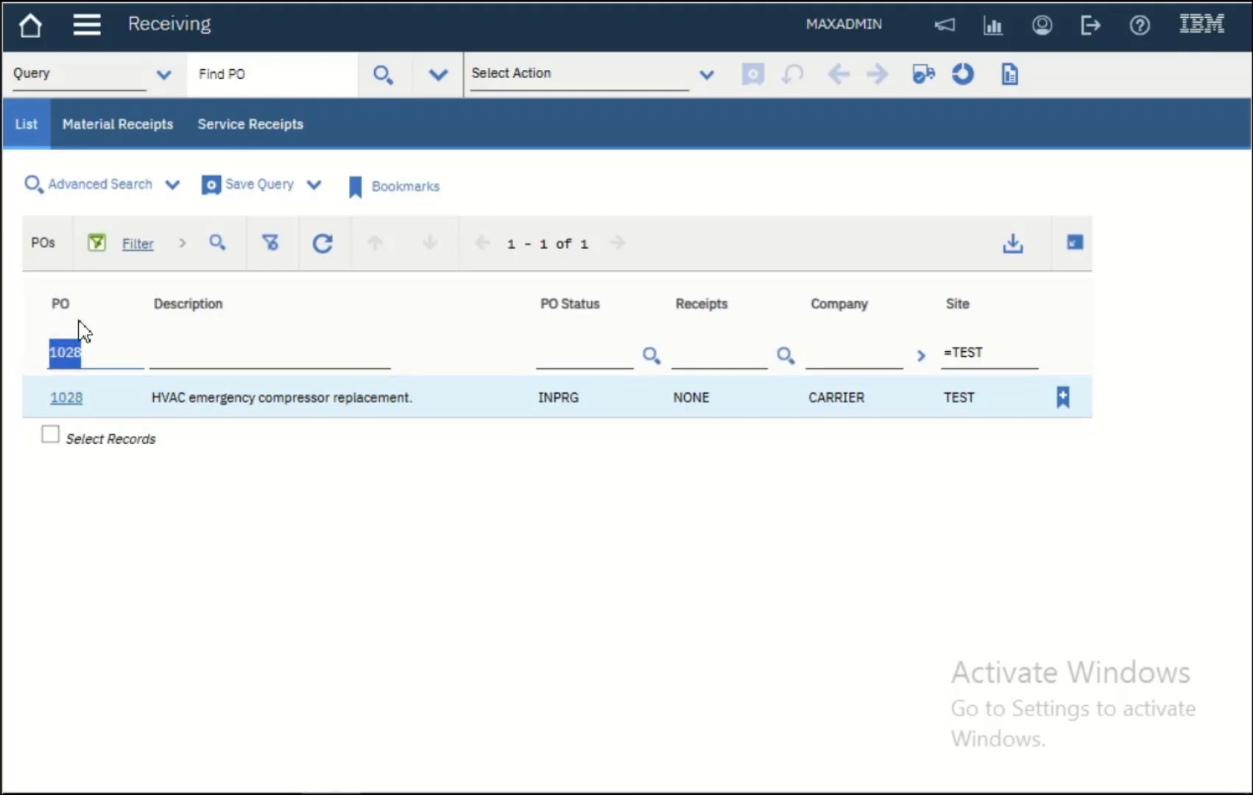
pyautogui.click(72, 399)
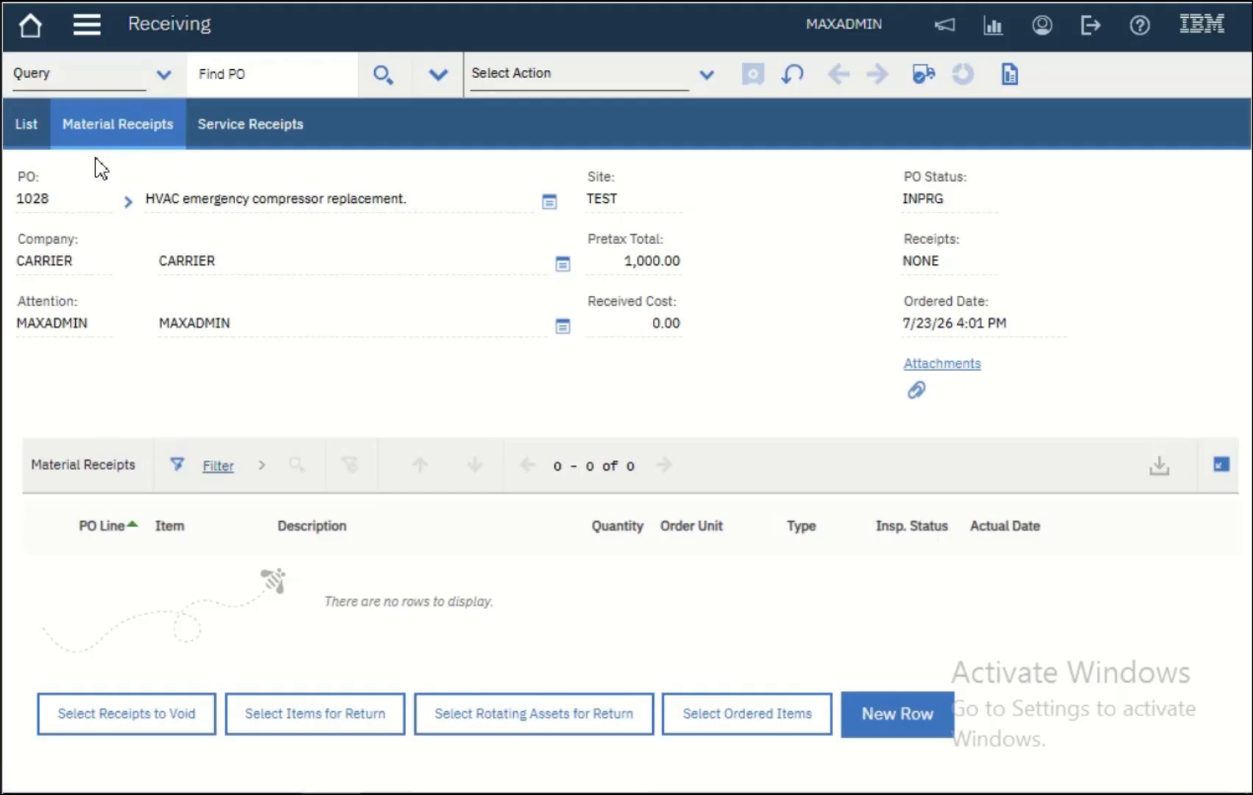
pyautogui.click(257, 152)
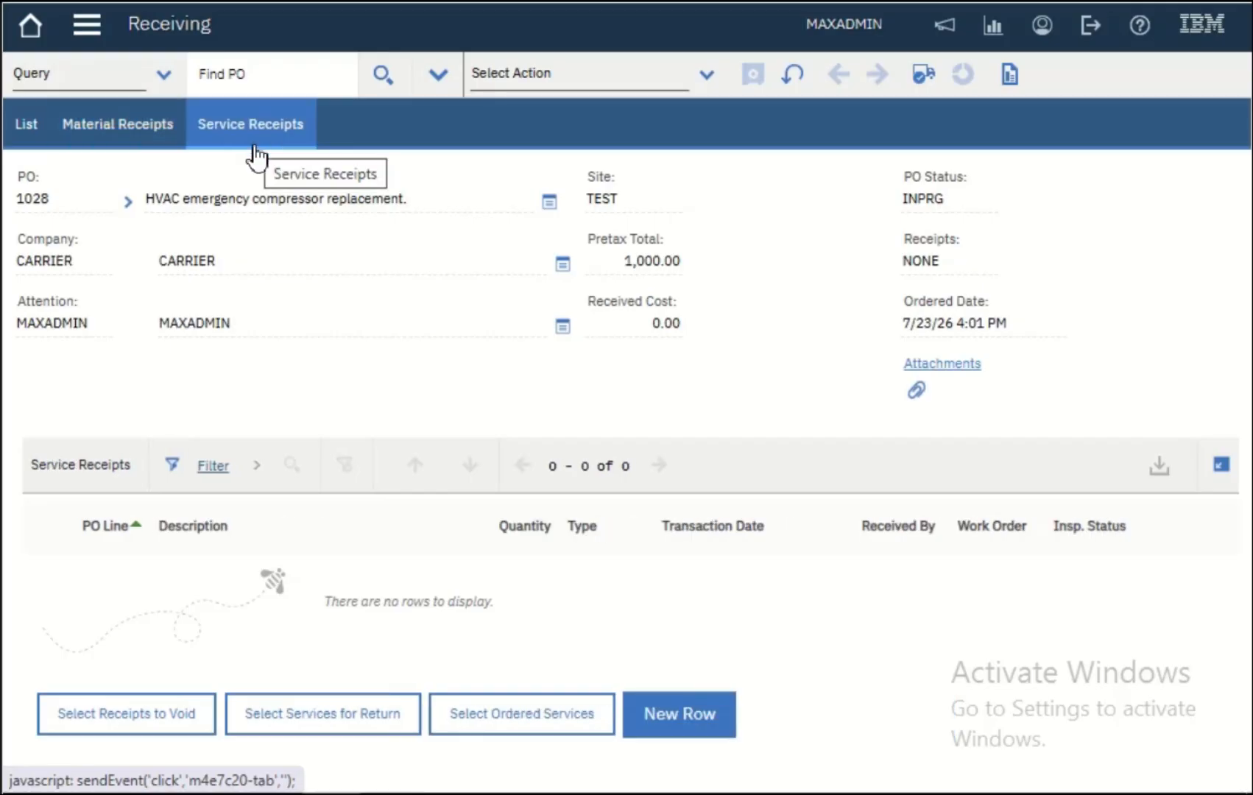
pyautogui.click(499, 709)
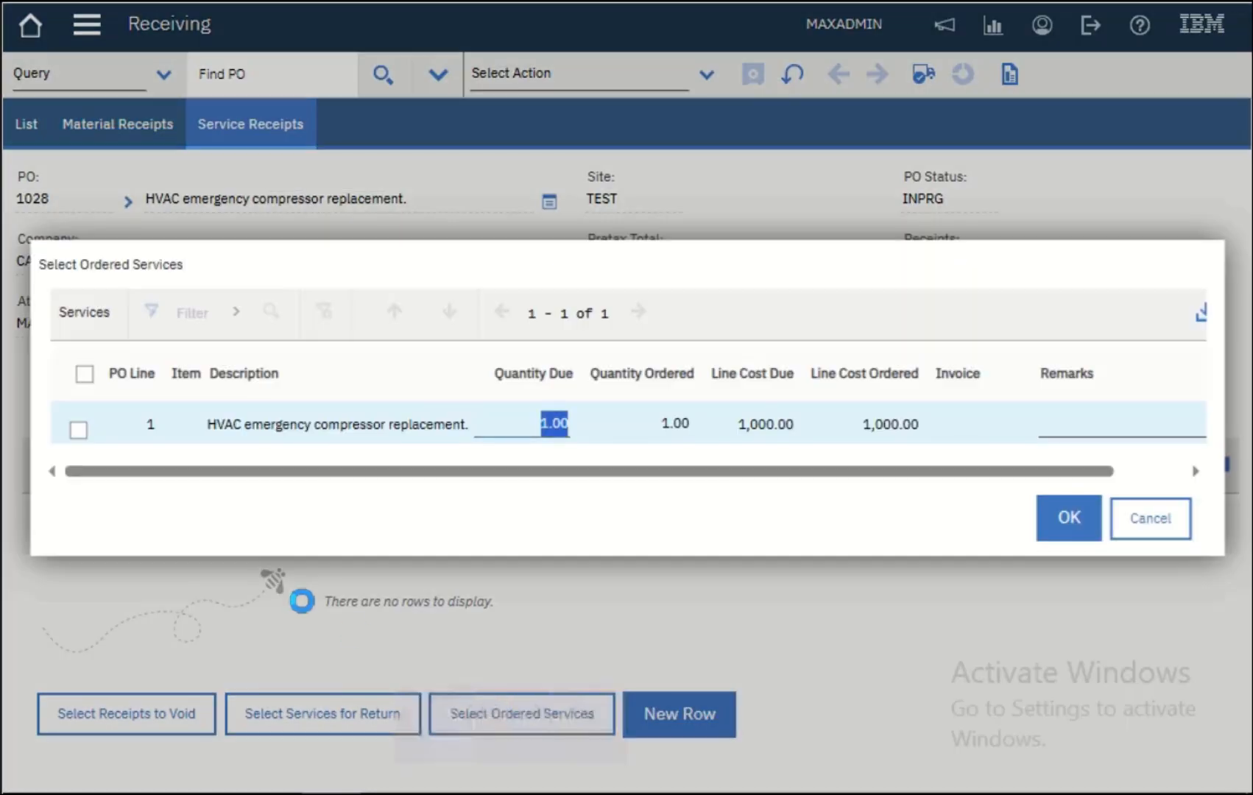
pyautogui.moveTo(420, 282); pyautogui.dragTo(361, 314)
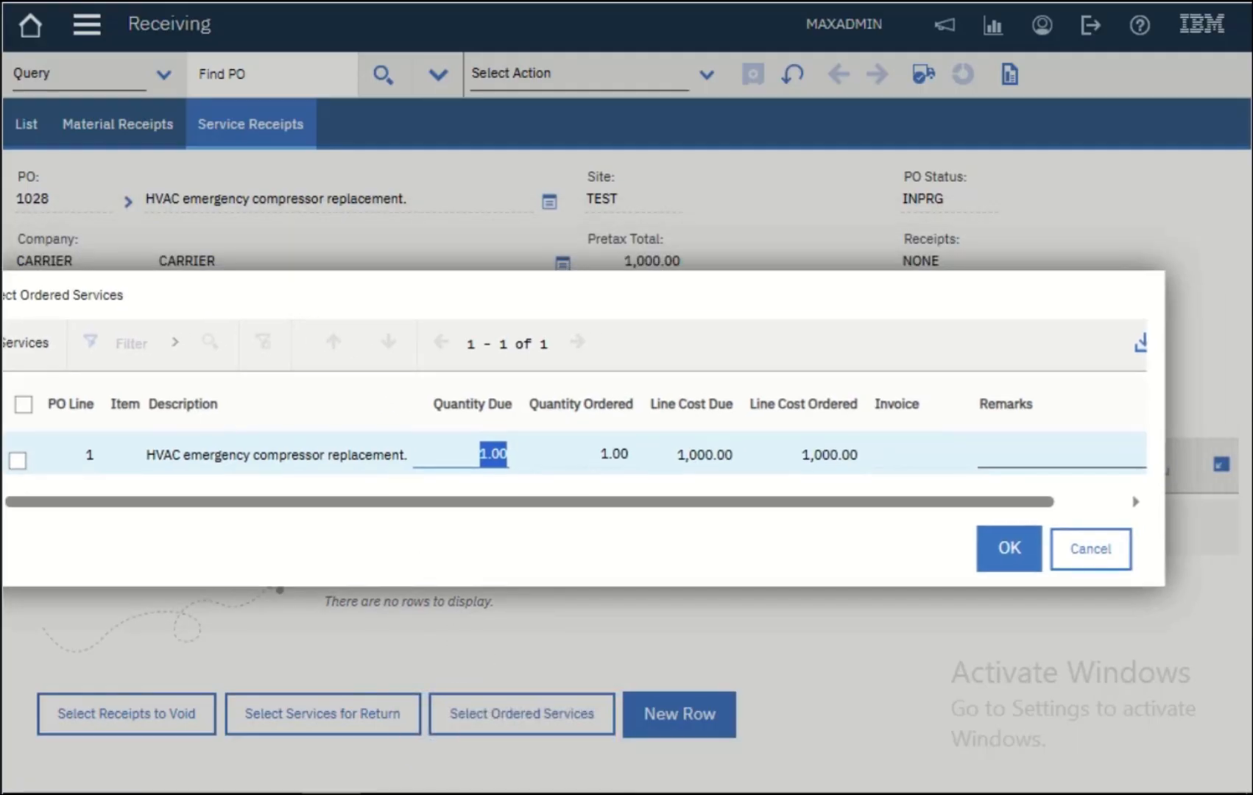
pyautogui.click(1107, 562)
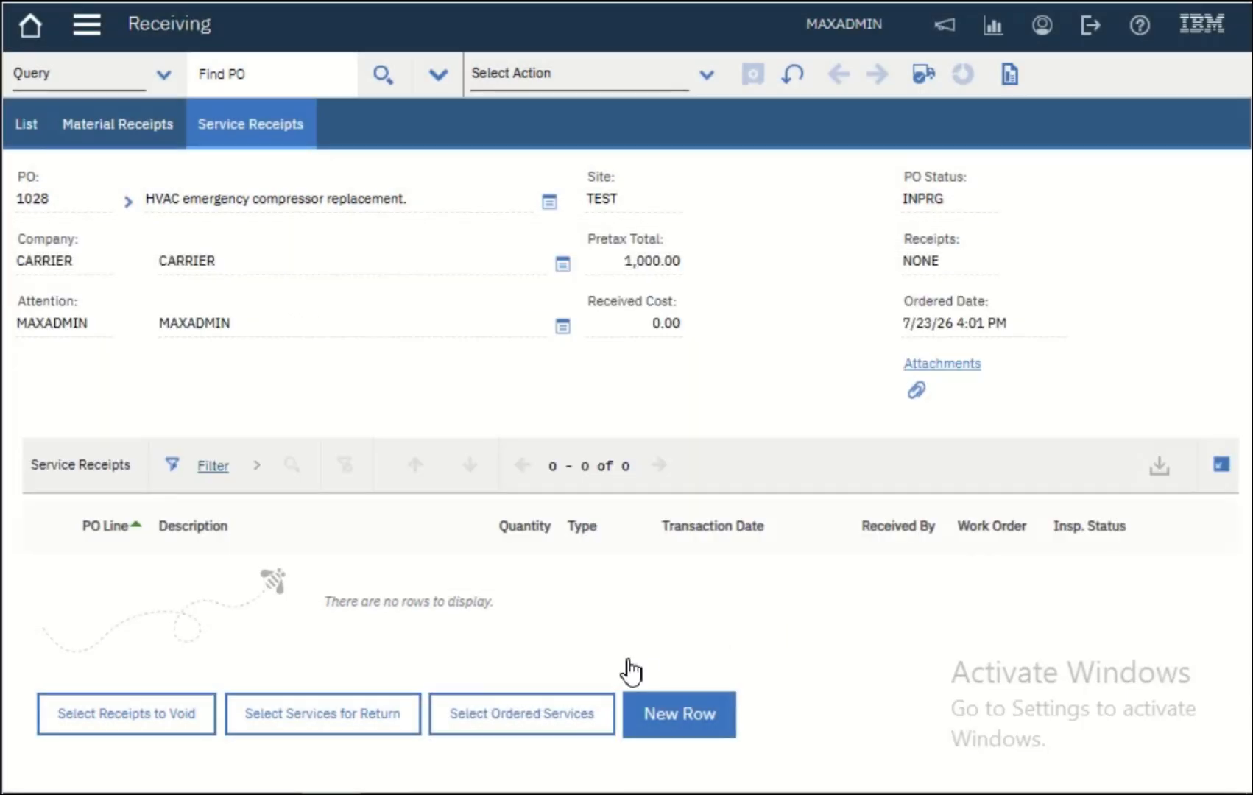
pyautogui.click(561, 731)
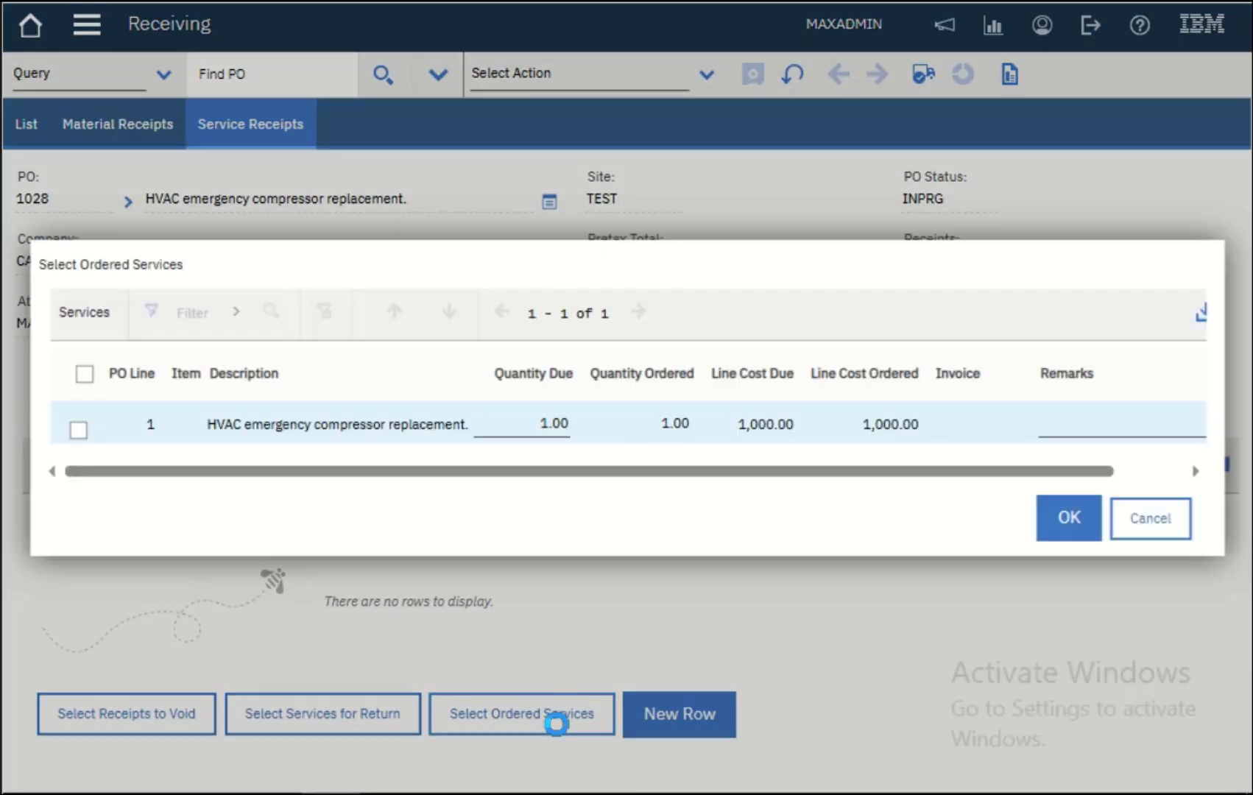
pyautogui.click(85, 374)
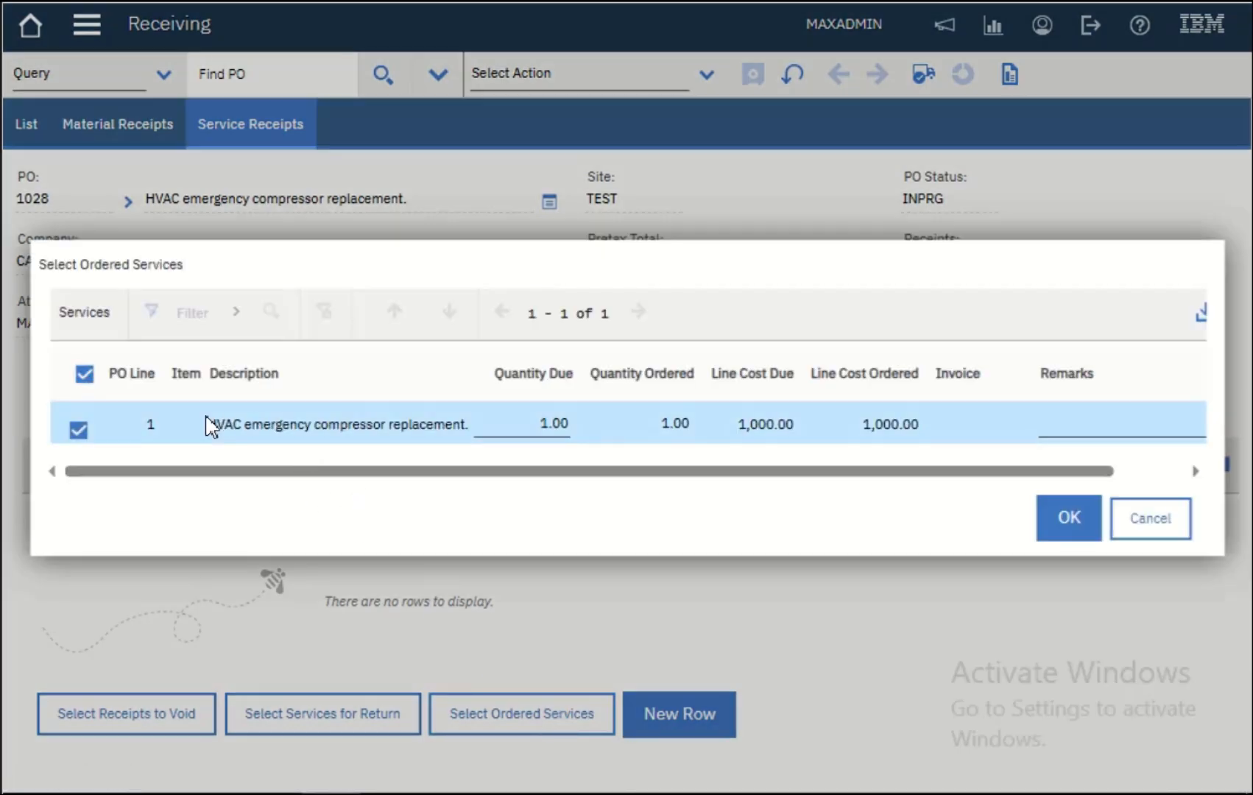
pyautogui.moveTo(705, 275); pyautogui.dragTo(571, 291)
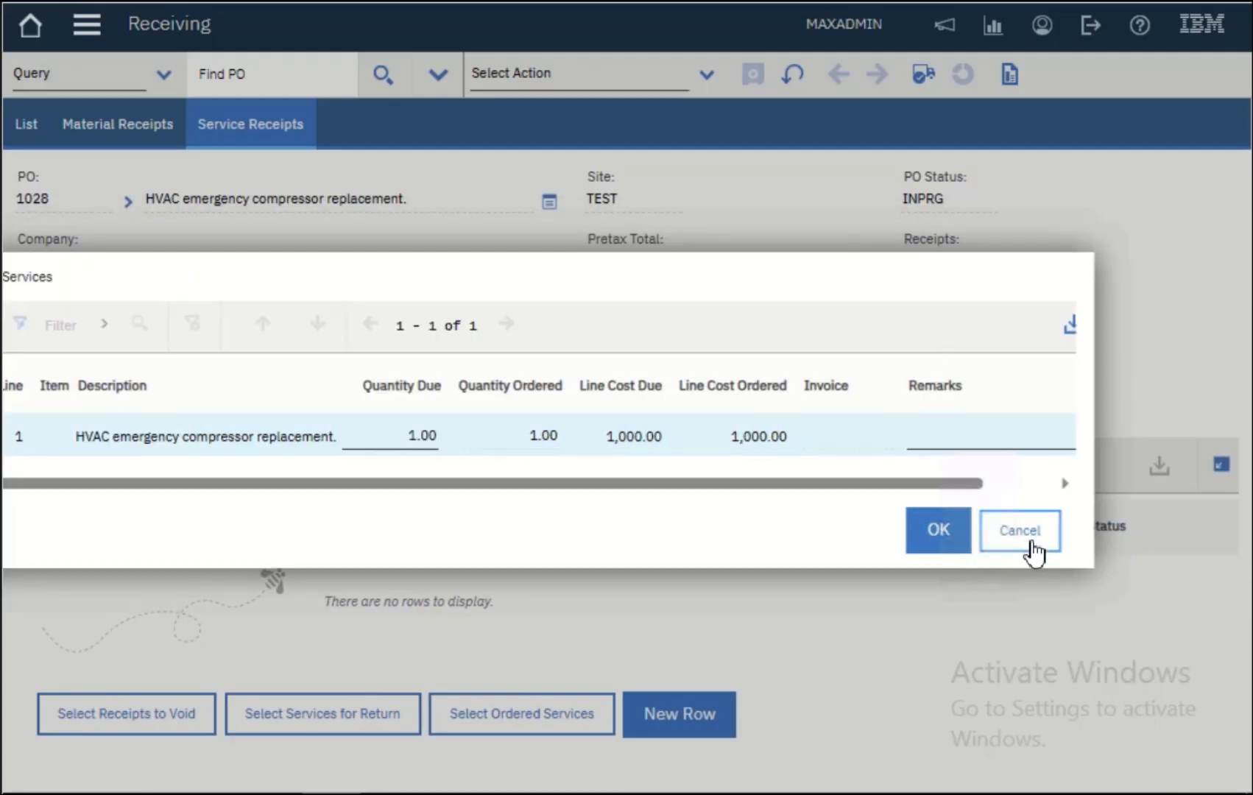
pyautogui.click(1031, 541)
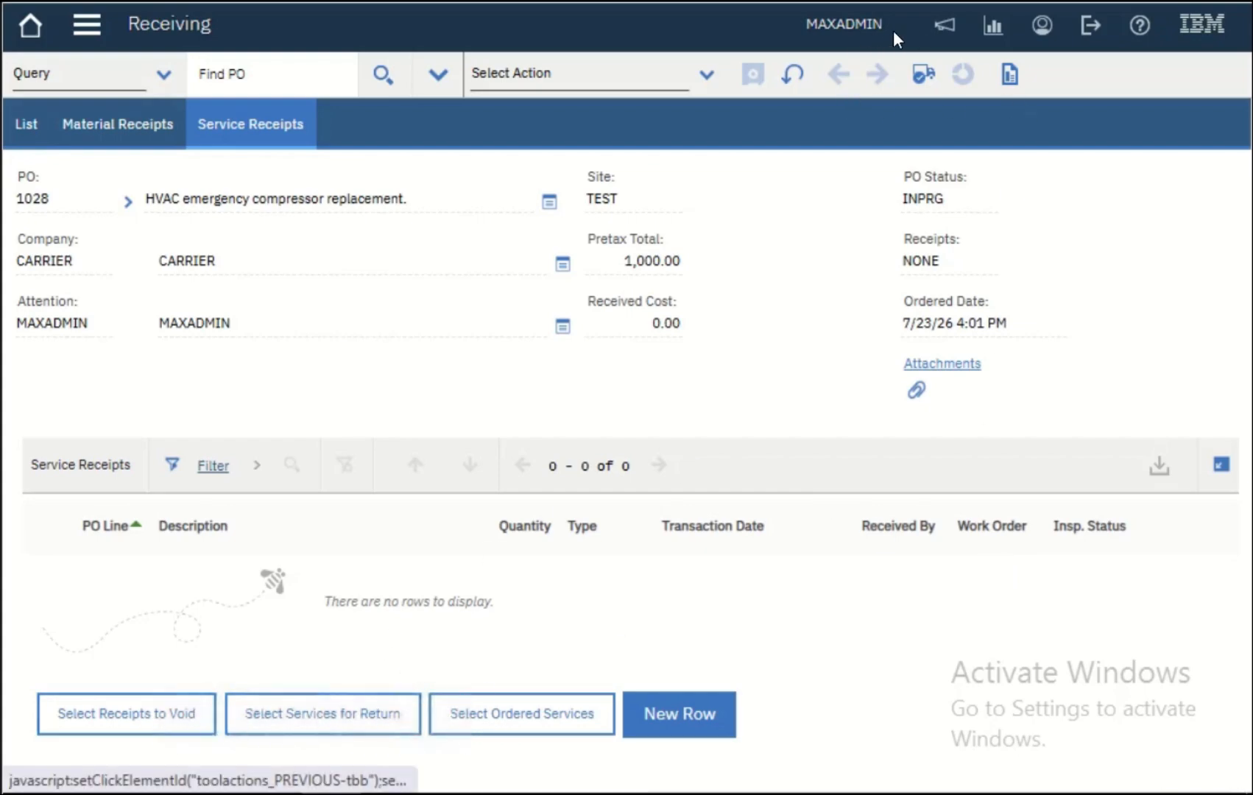
# - Receive the ordered HVAC emergency compressor replacement service at its full quantity of 1.00 and save the service receipt
pyautogui.click(532, 720)
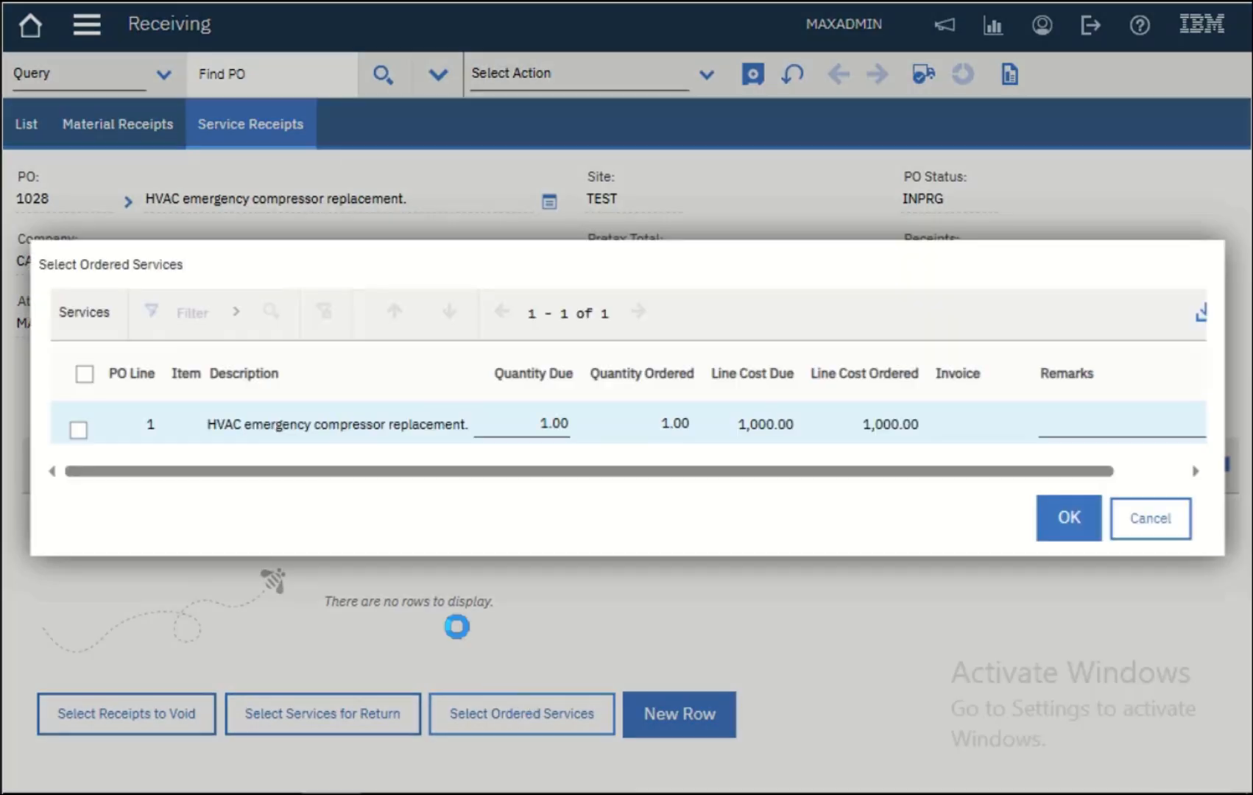
pyautogui.rightClick(75, 376)
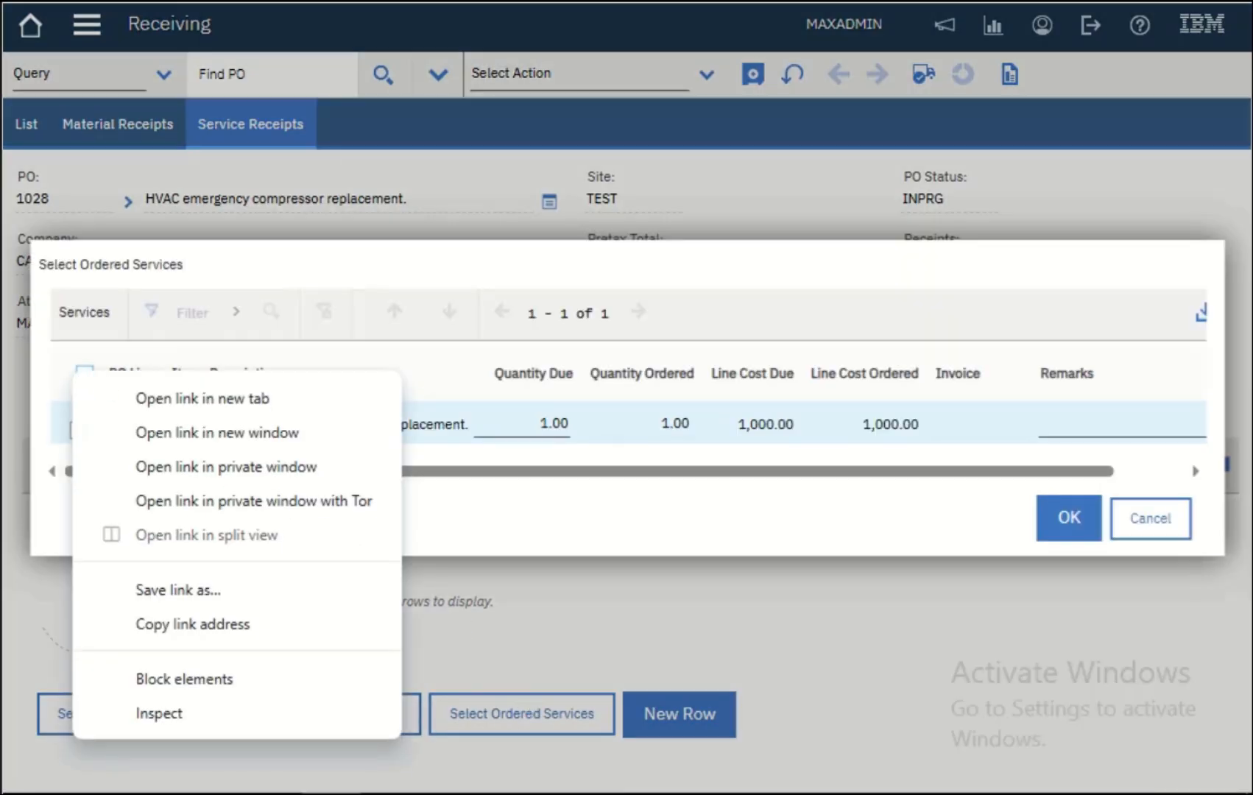
pyautogui.click(324, 300)
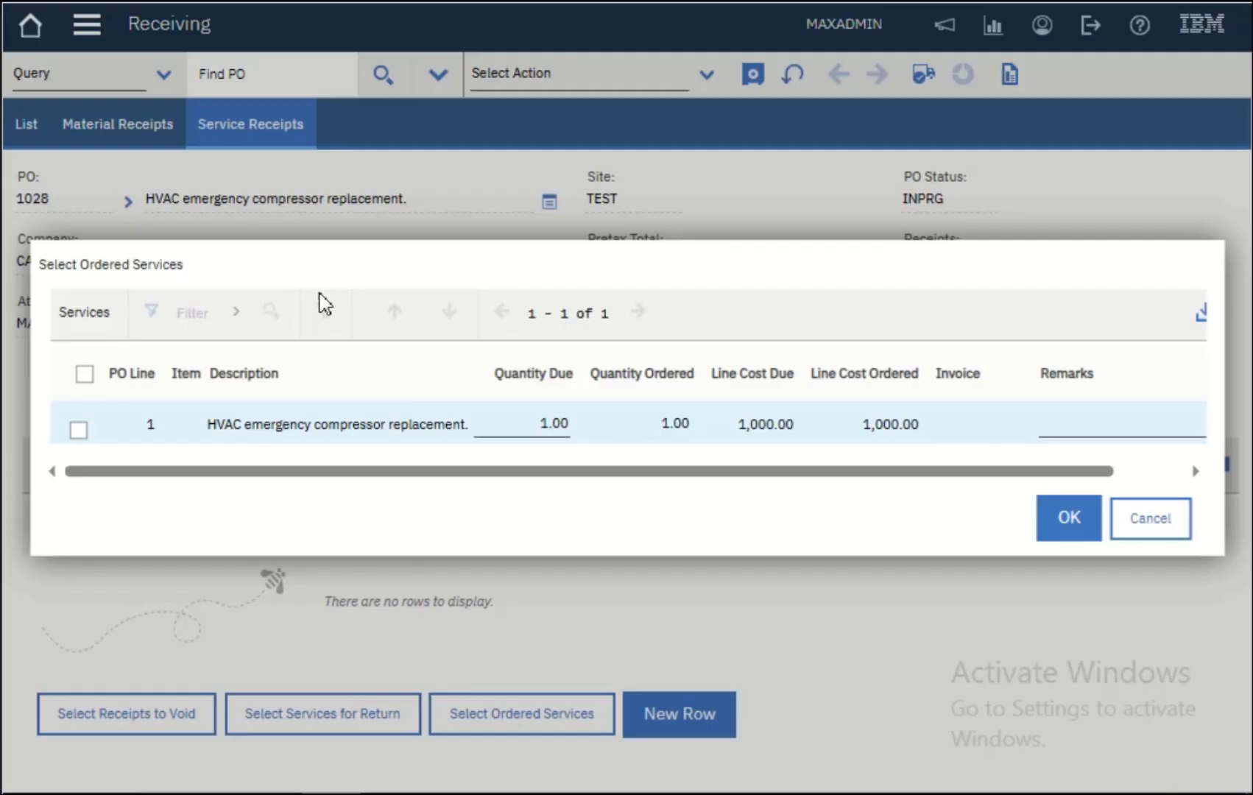
pyautogui.click(84, 377)
pyautogui.click(1066, 524)
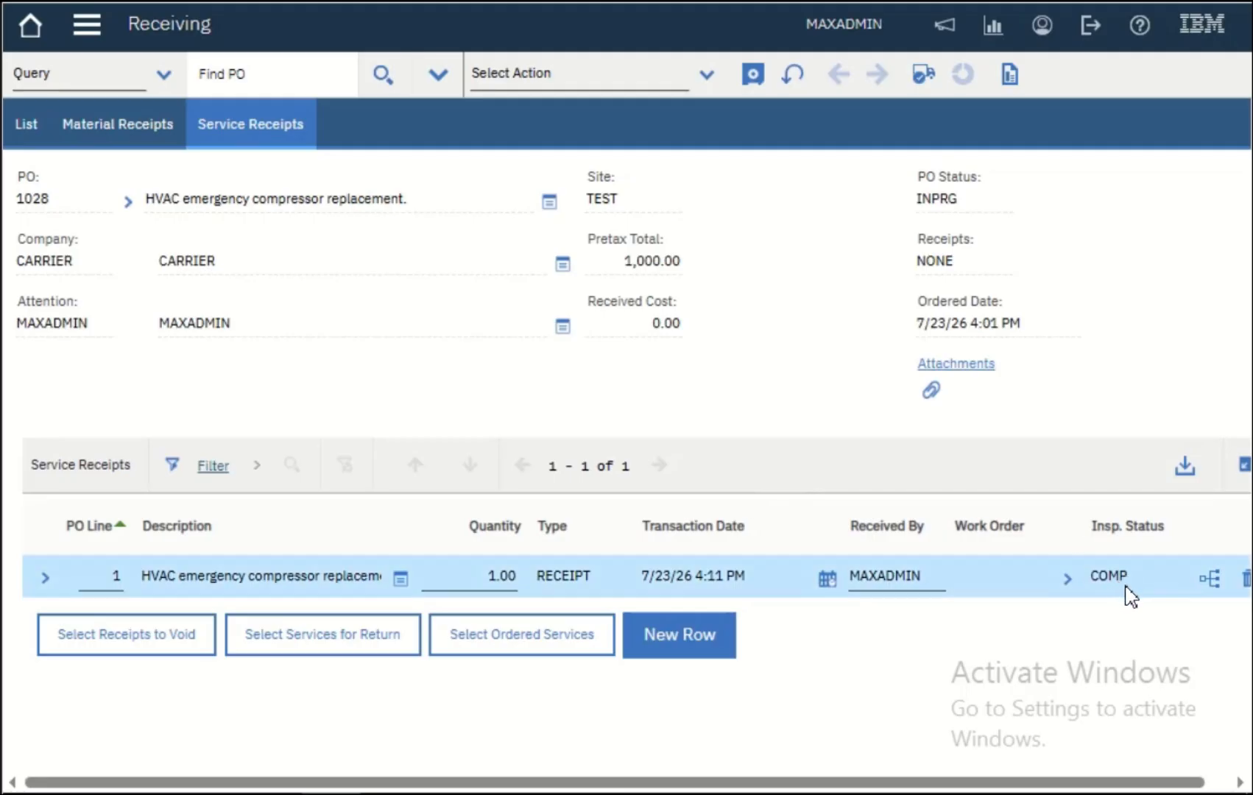
pyautogui.click(751, 75)
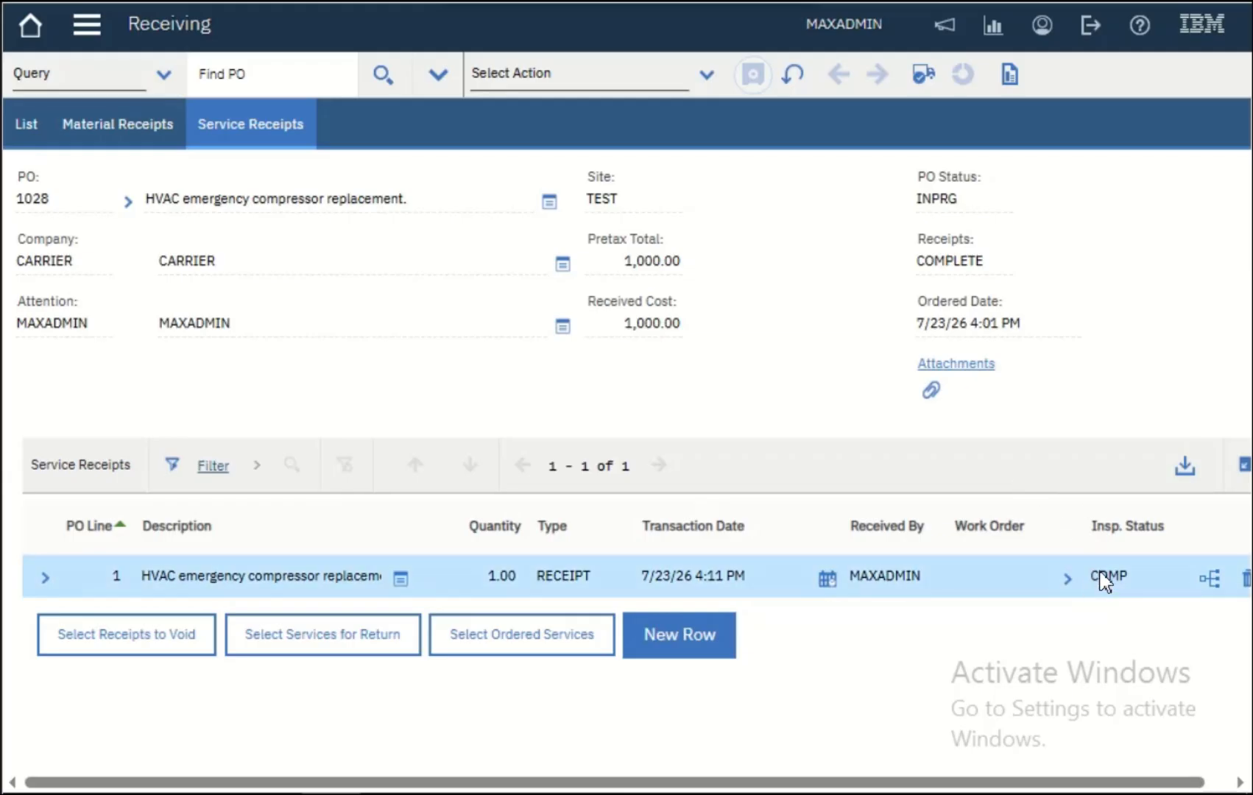
pyautogui.click(322, 637)
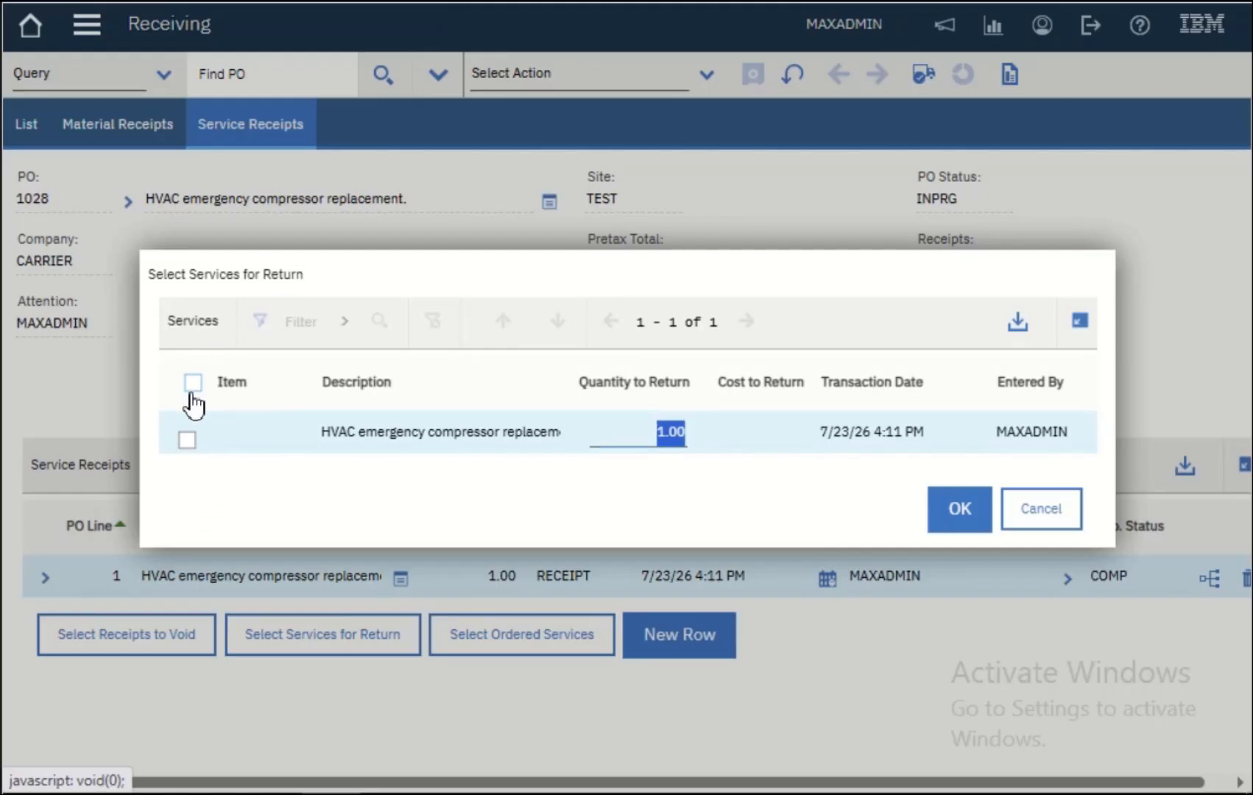
pyautogui.click(192, 383)
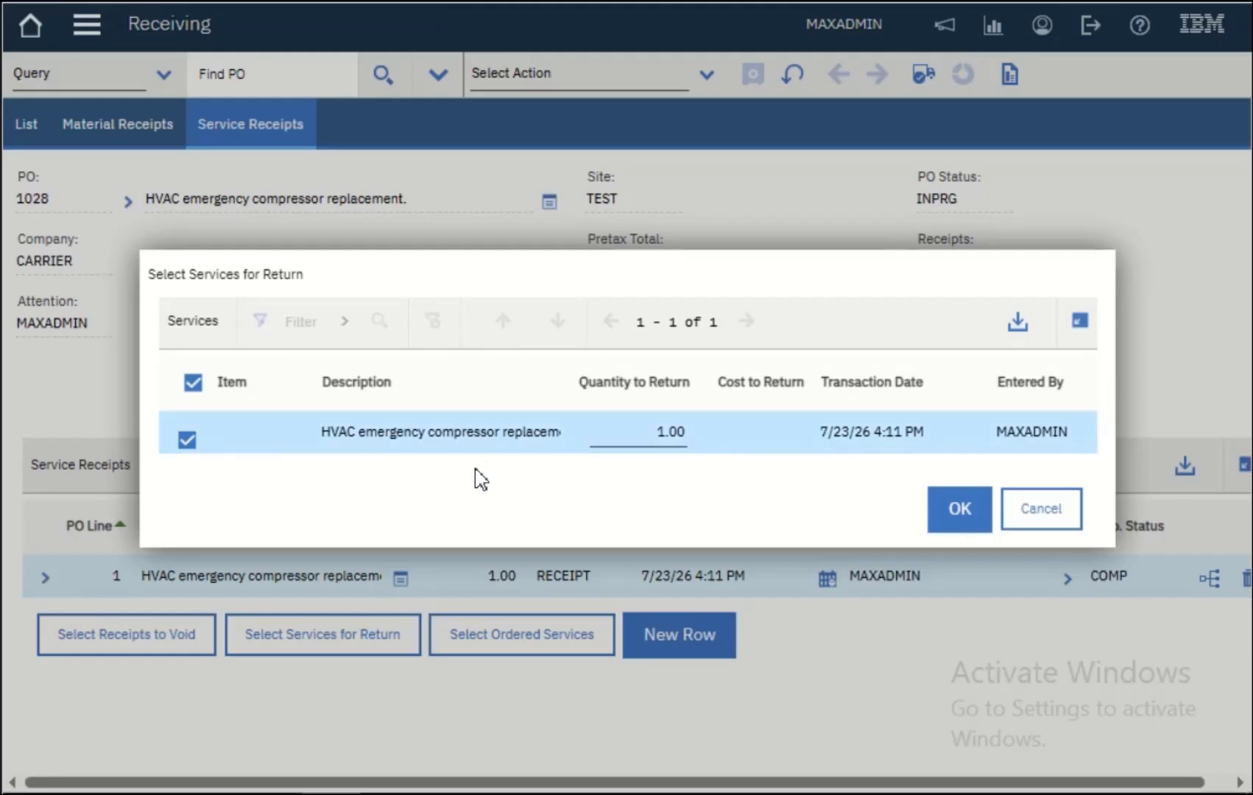
pyautogui.click(1052, 508)
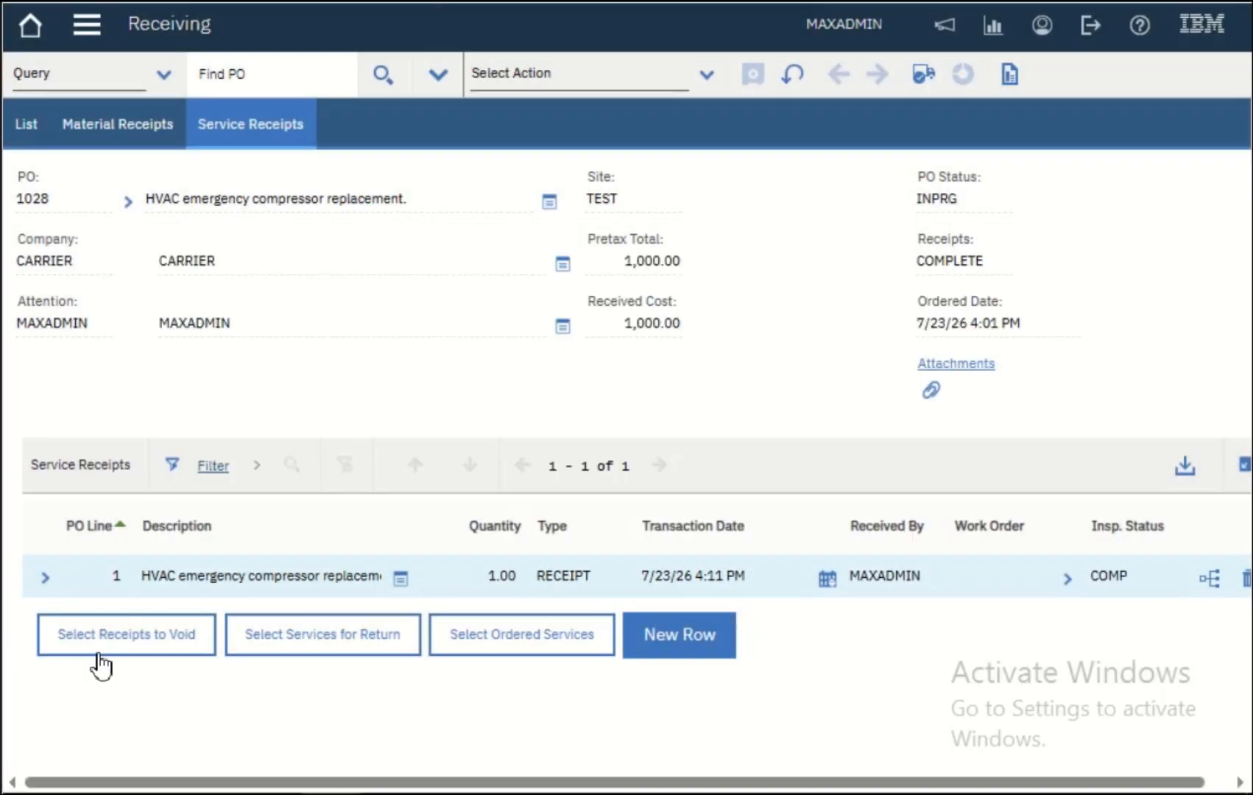
pyautogui.click(103, 663)
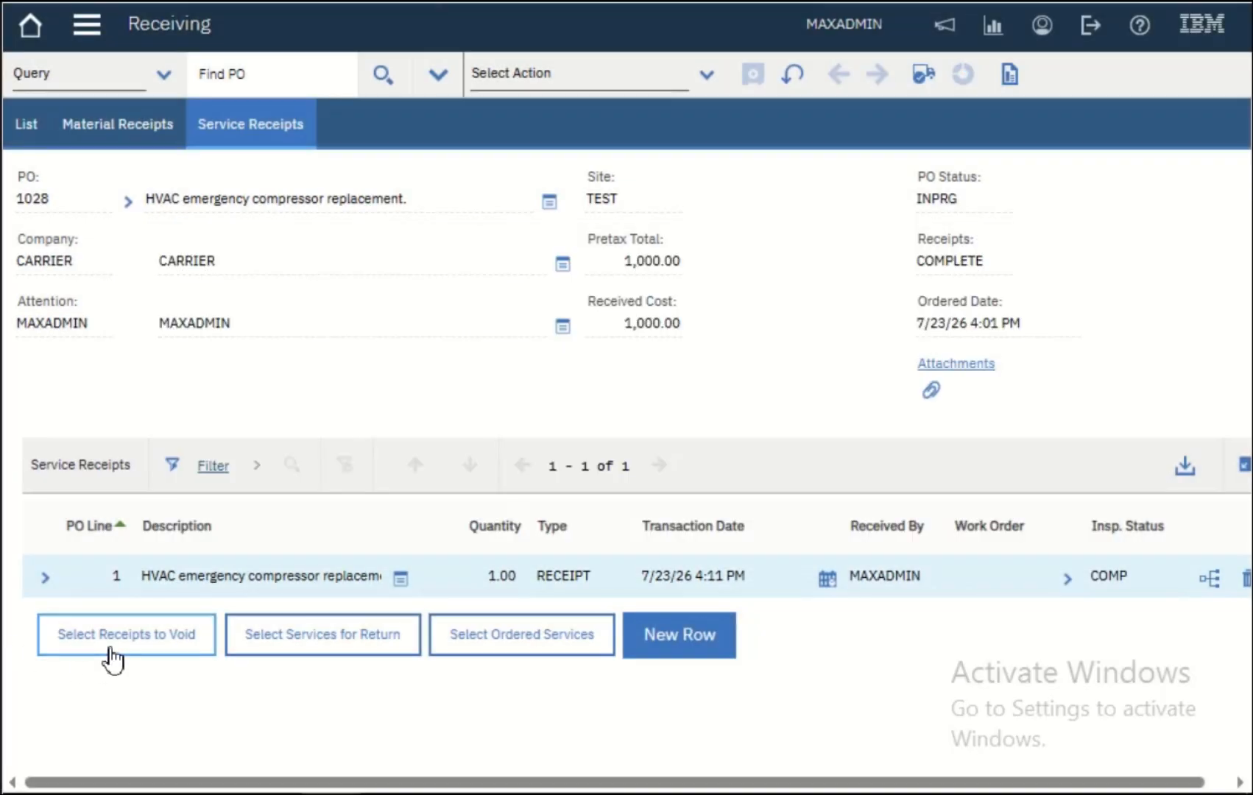
pyautogui.click(1126, 524)
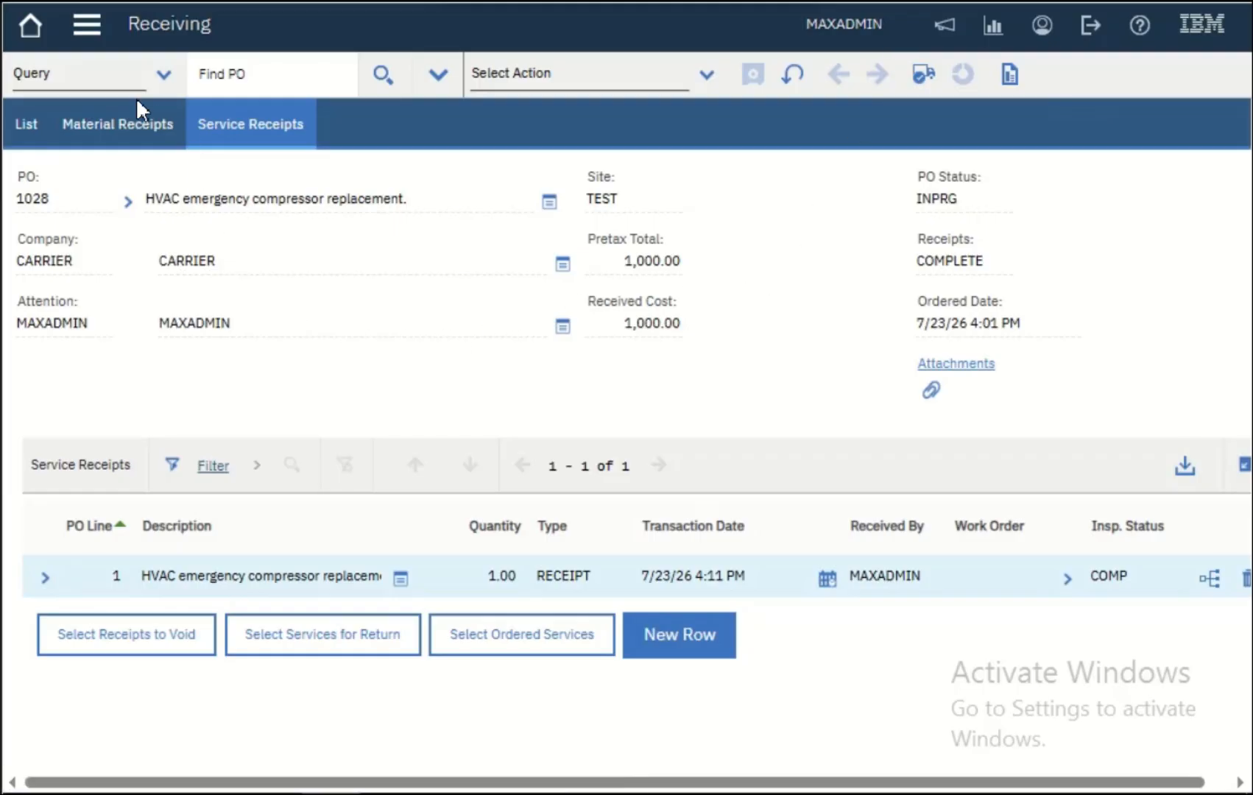
# - Select the purchase order's number for reuse and switch to the Invoices application
pyautogui.click(87, 28)
pyautogui.moveTo(232, 567)
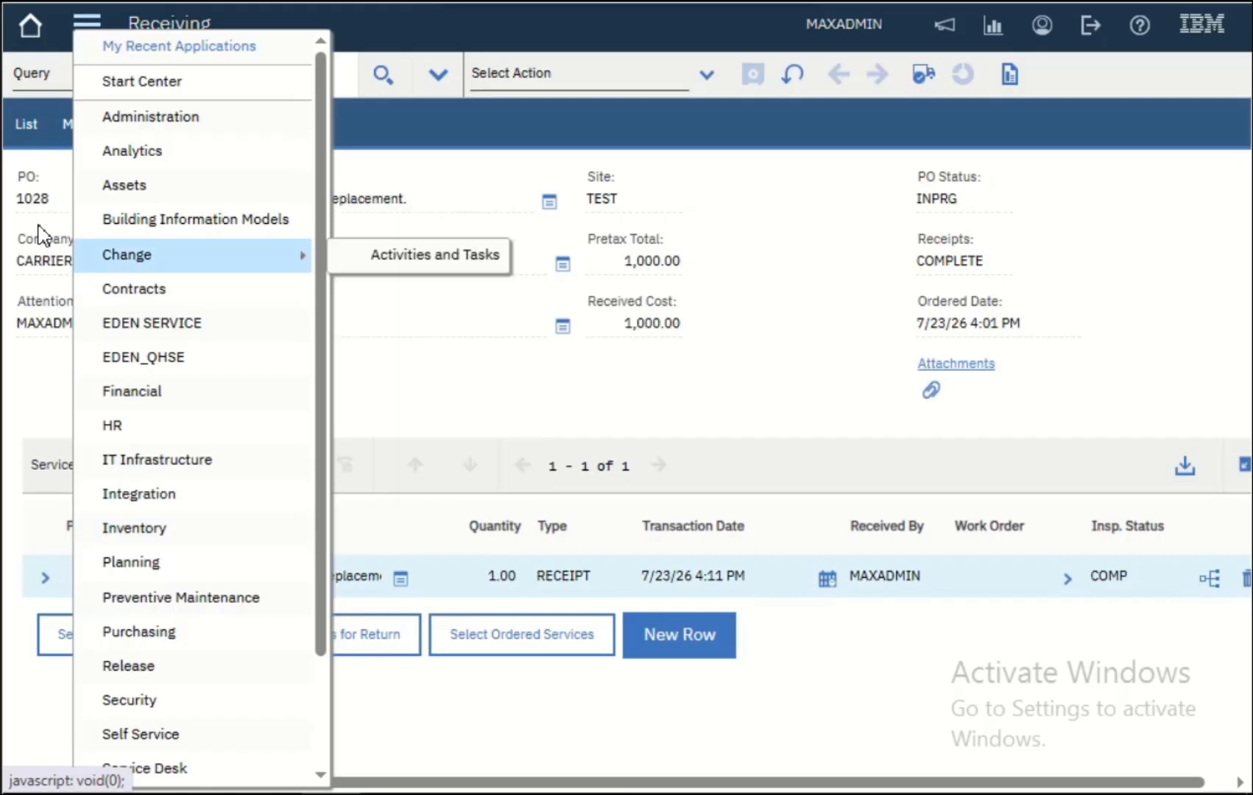
pyautogui.doubleClick(24, 200)
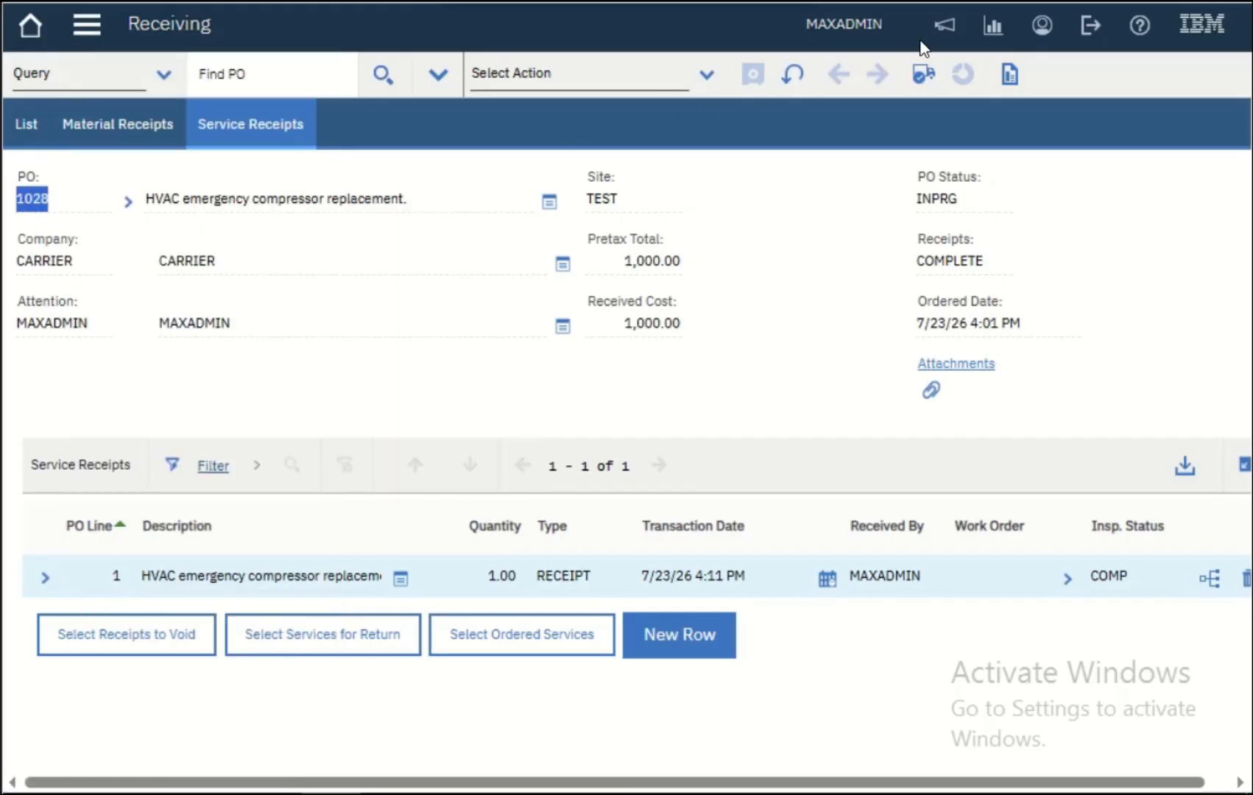
pyautogui.click(88, 28)
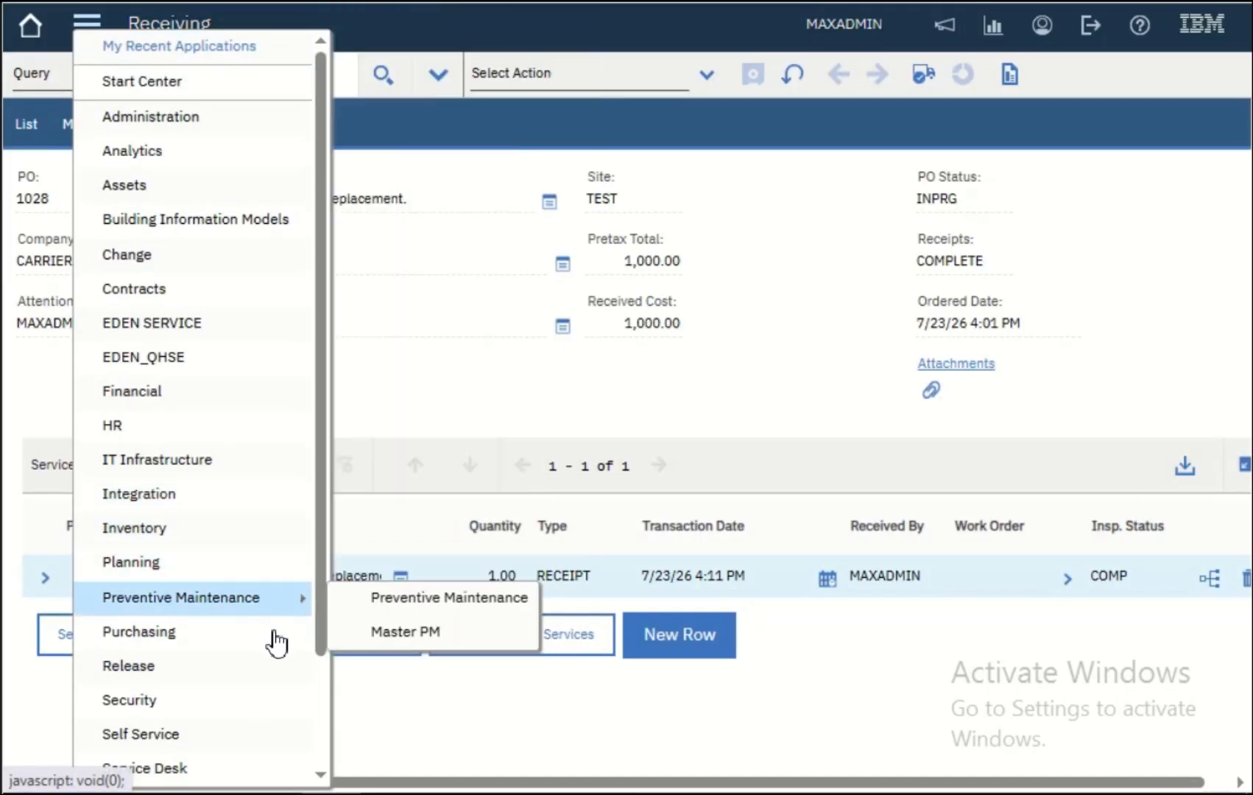
pyautogui.moveTo(277, 641)
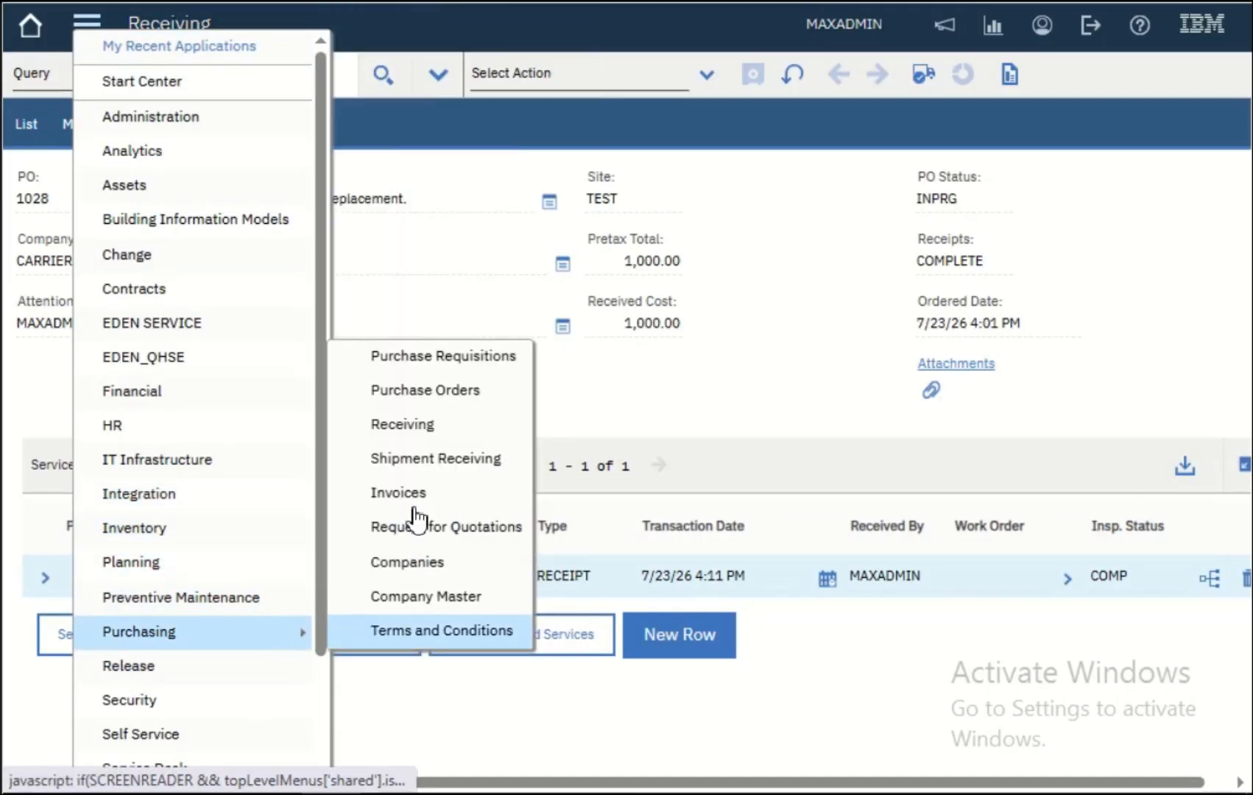
pyautogui.click(480, 503)
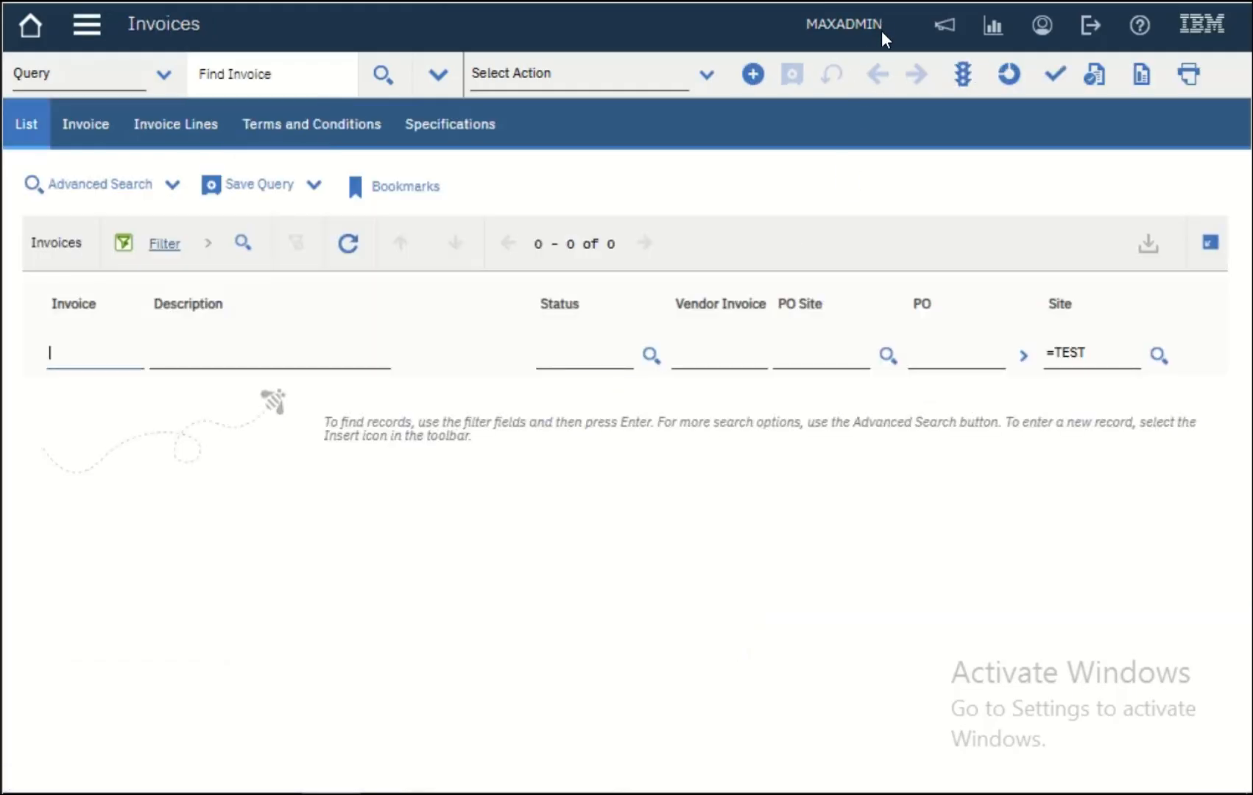
# - Create a new invoice and link it to the HVAC compressor purchase order by its number
pyautogui.click(752, 73)
pyautogui.click(172, 197)
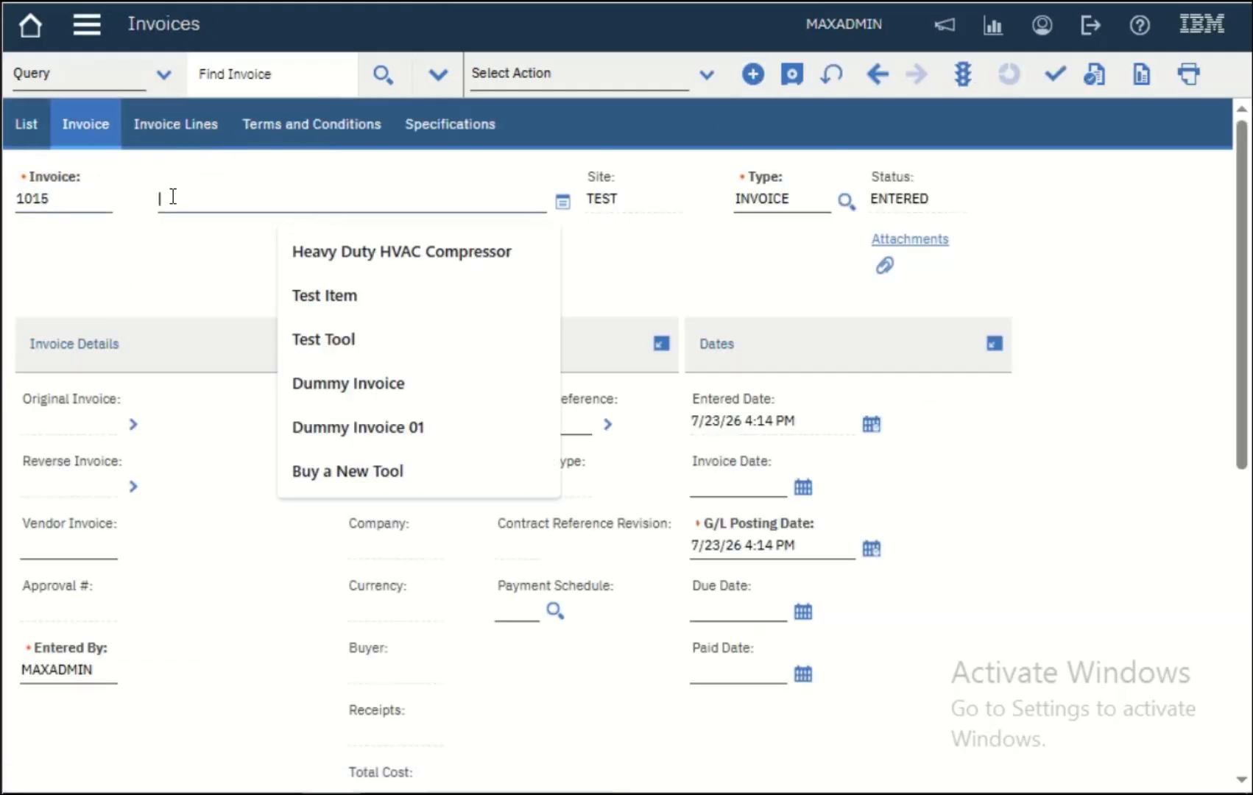
pyautogui.click(399, 425)
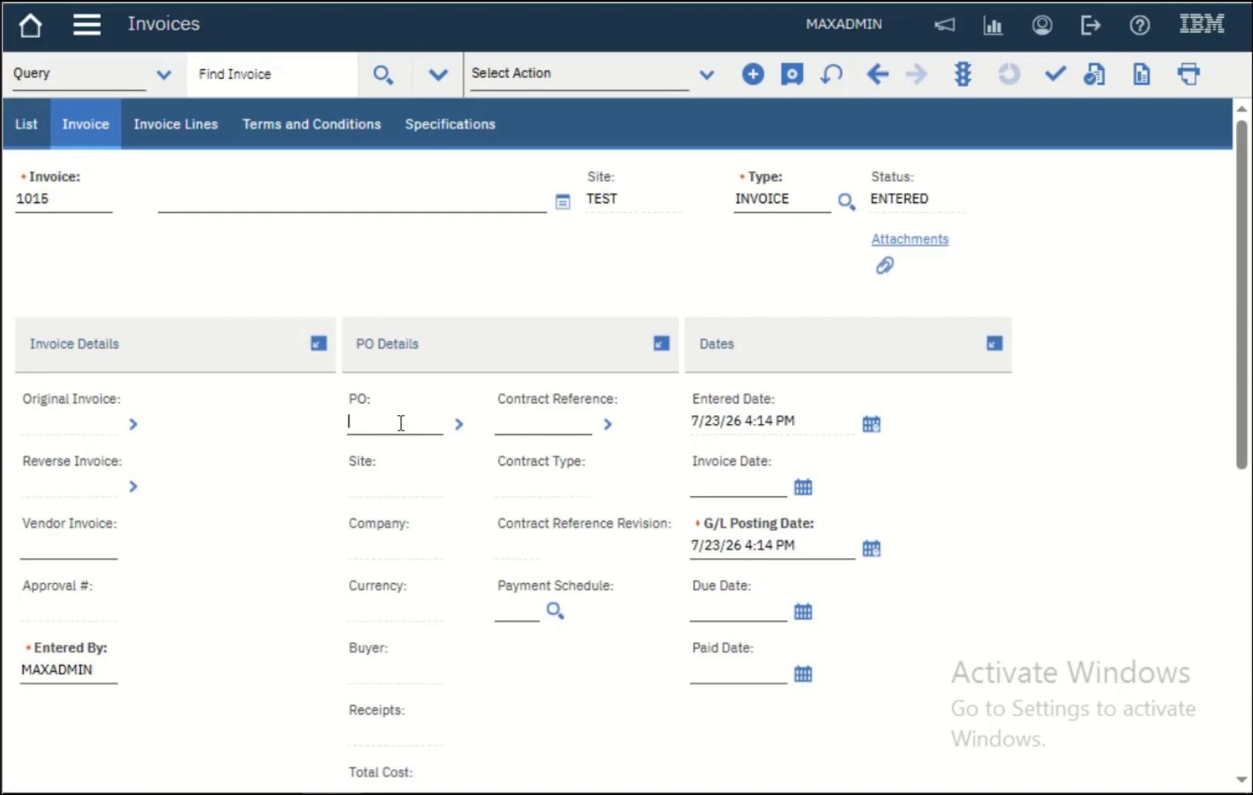
pyautogui.write('1028')
pyautogui.press('Tab')
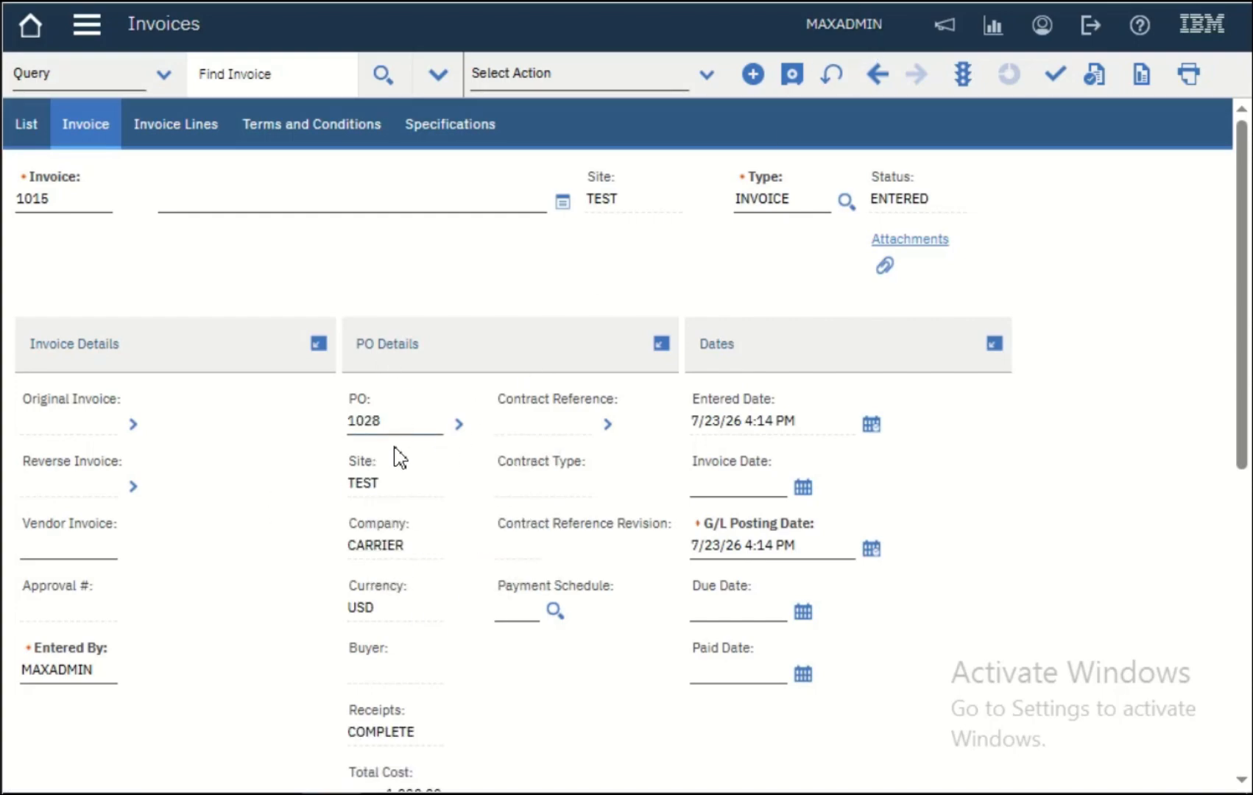
pyautogui.scroll(-3, 445, 521)
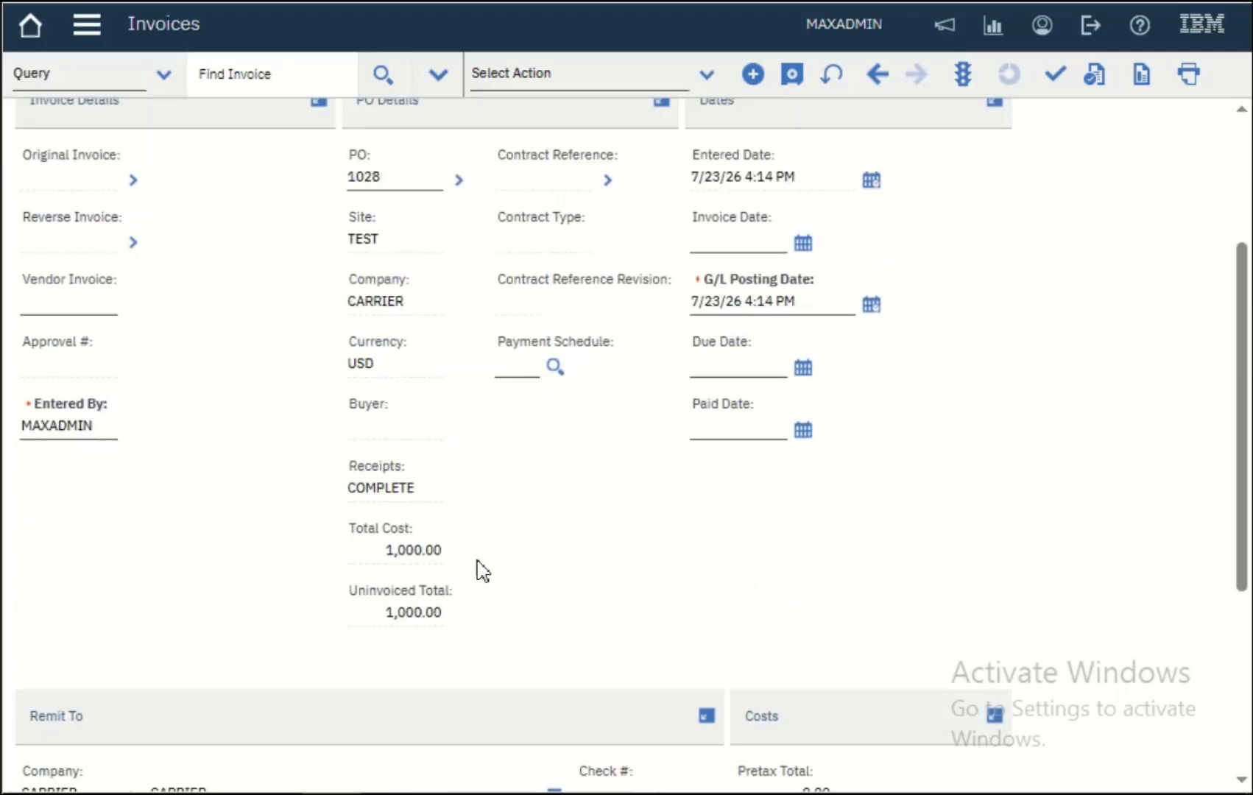
pyautogui.scroll(3, 409, 474)
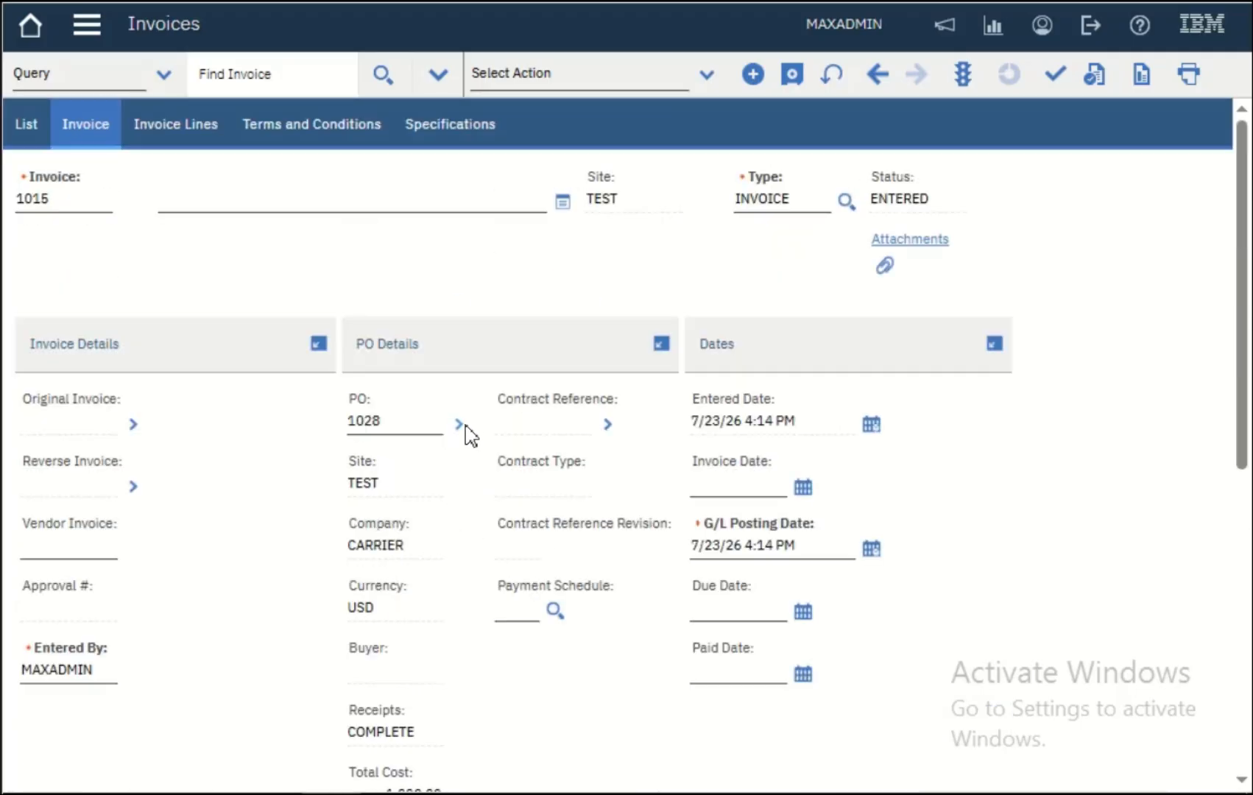
# - Reuse the linked purchase order's description to describe the invoice as "Pay for HVAC emergency compressor replacement." and save it
pyautogui.click(464, 427)
pyautogui.click(514, 494)
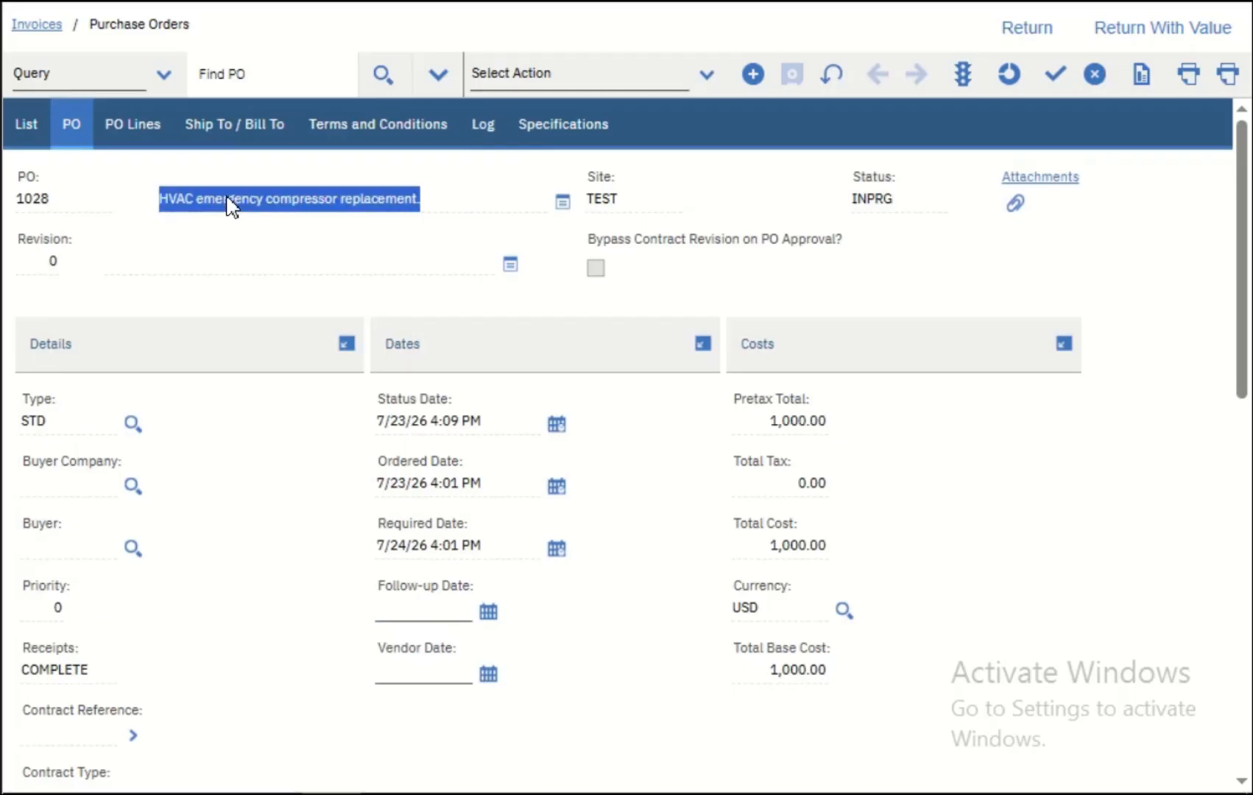
pyautogui.click(37, 24)
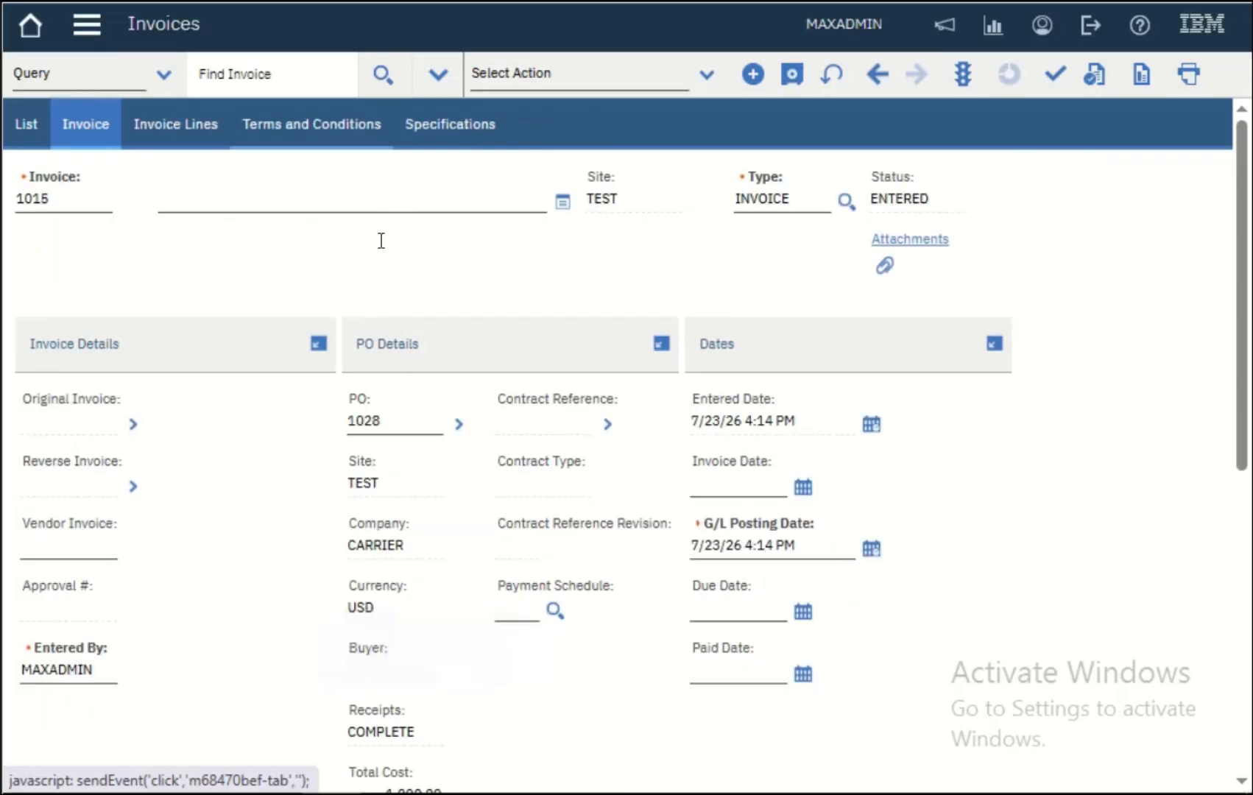
pyautogui.click(319, 192)
pyautogui.write('HVAC emergency compressor replacement.')
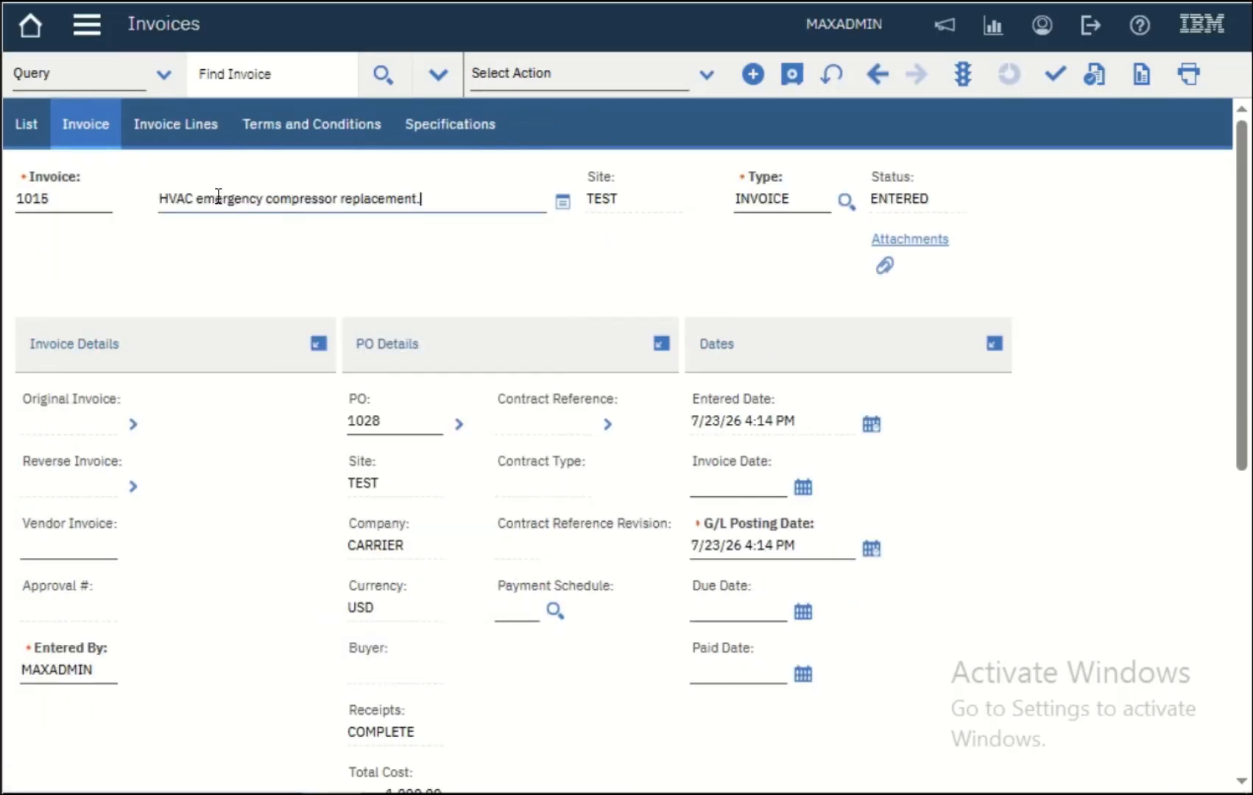
pyautogui.click(145, 197)
pyautogui.write('Pay for')
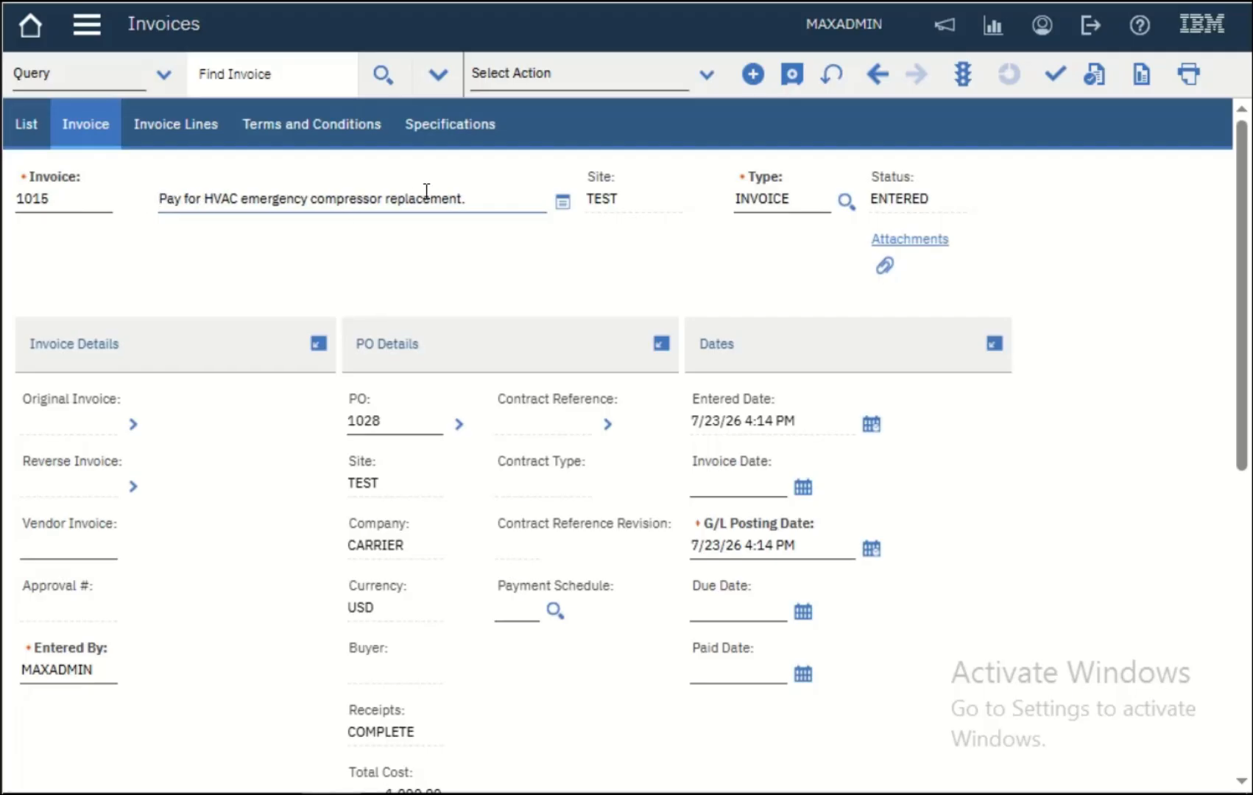
pyautogui.click(793, 74)
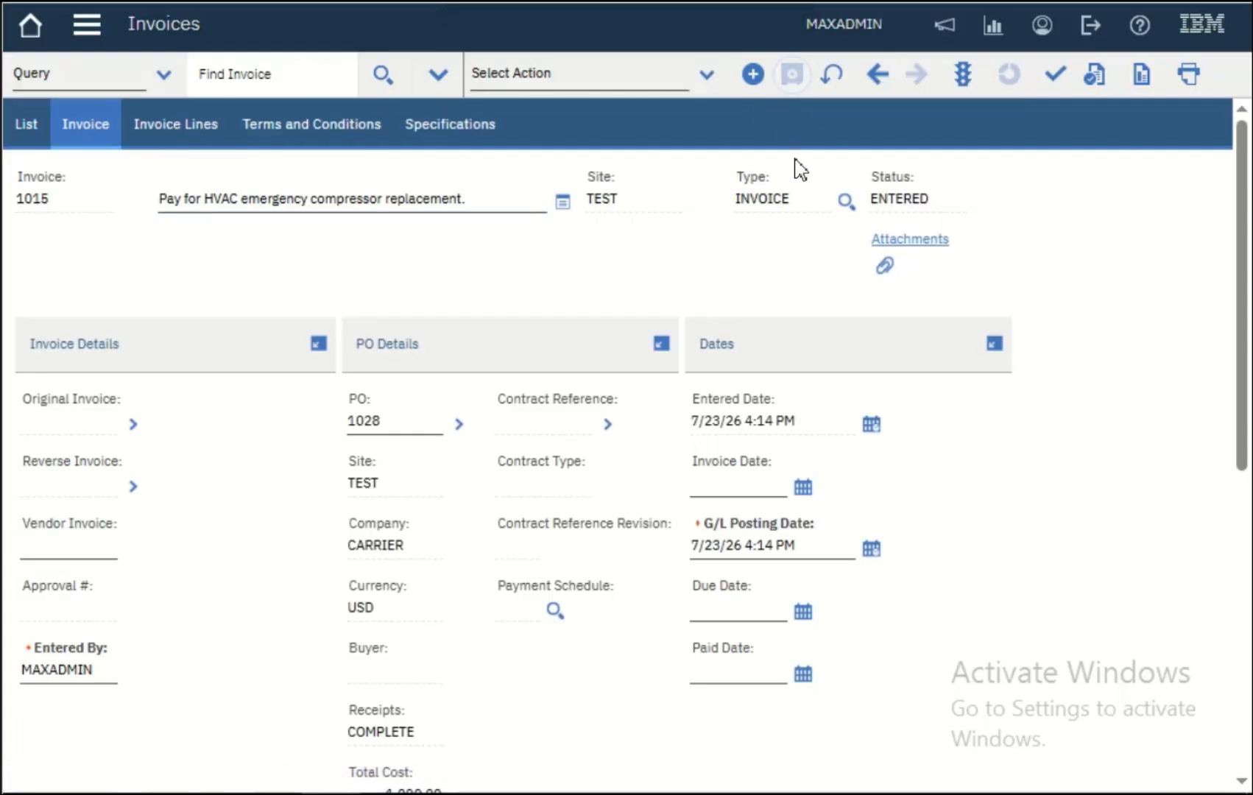
# - Set the invoice date to 7/23/2026 and save the invoice
pyautogui.click(803, 489)
pyautogui.click(883, 335)
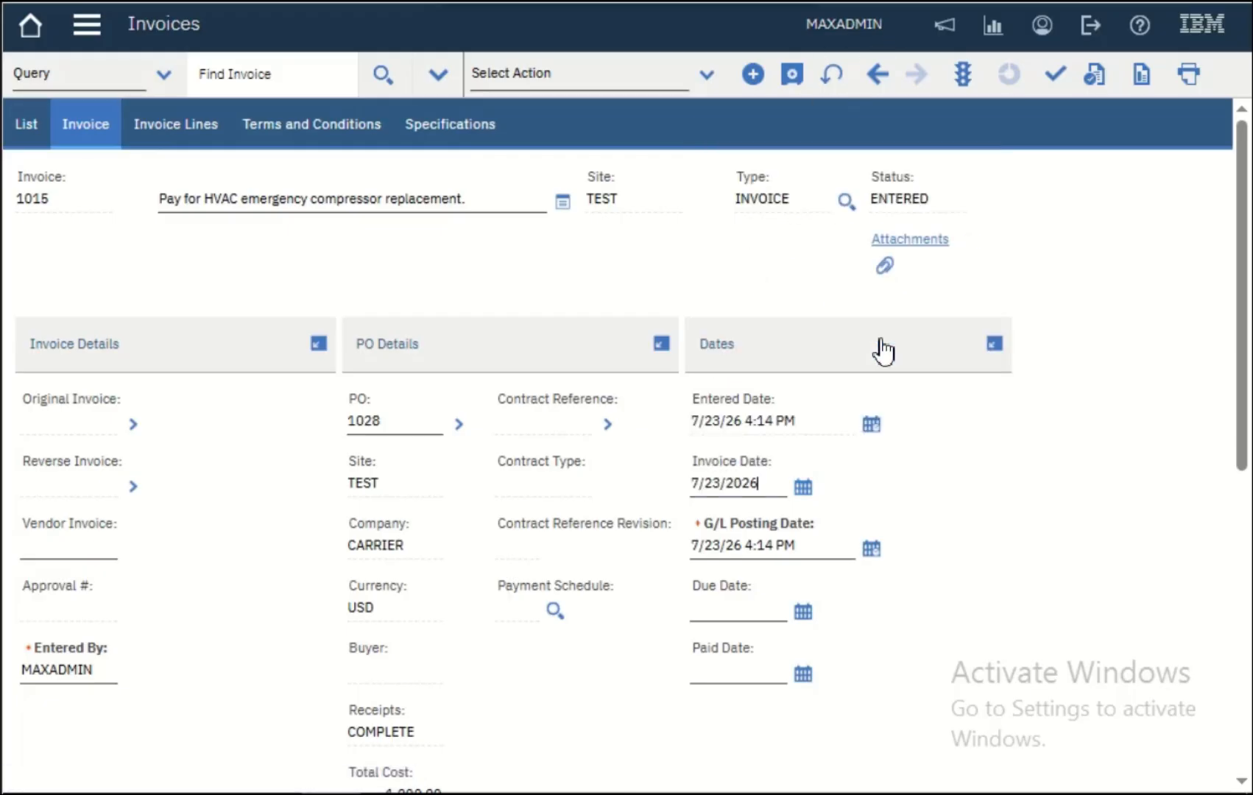
pyautogui.click(793, 77)
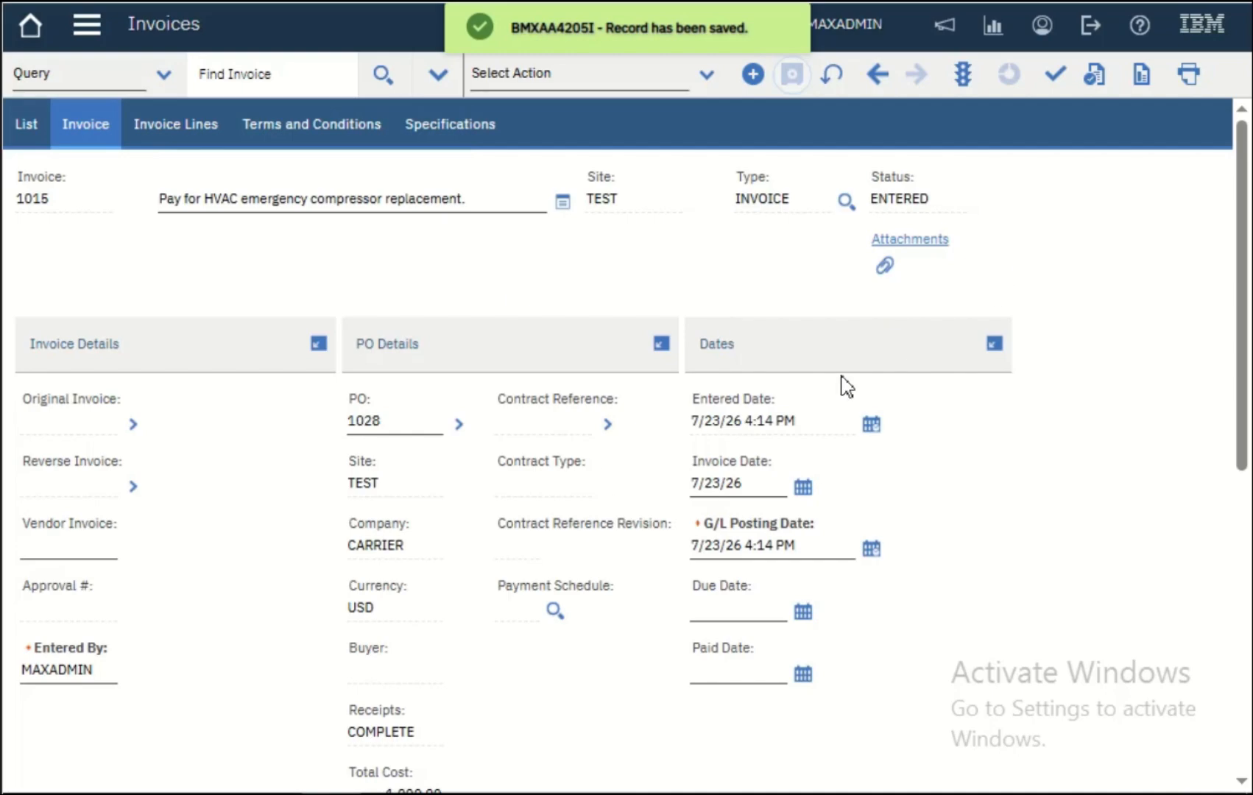
# - Examine the invoice's PO details and the linked purchase order's costs and vendor information, and return to the invoice
pyautogui.scroll(-5, 686, 483)
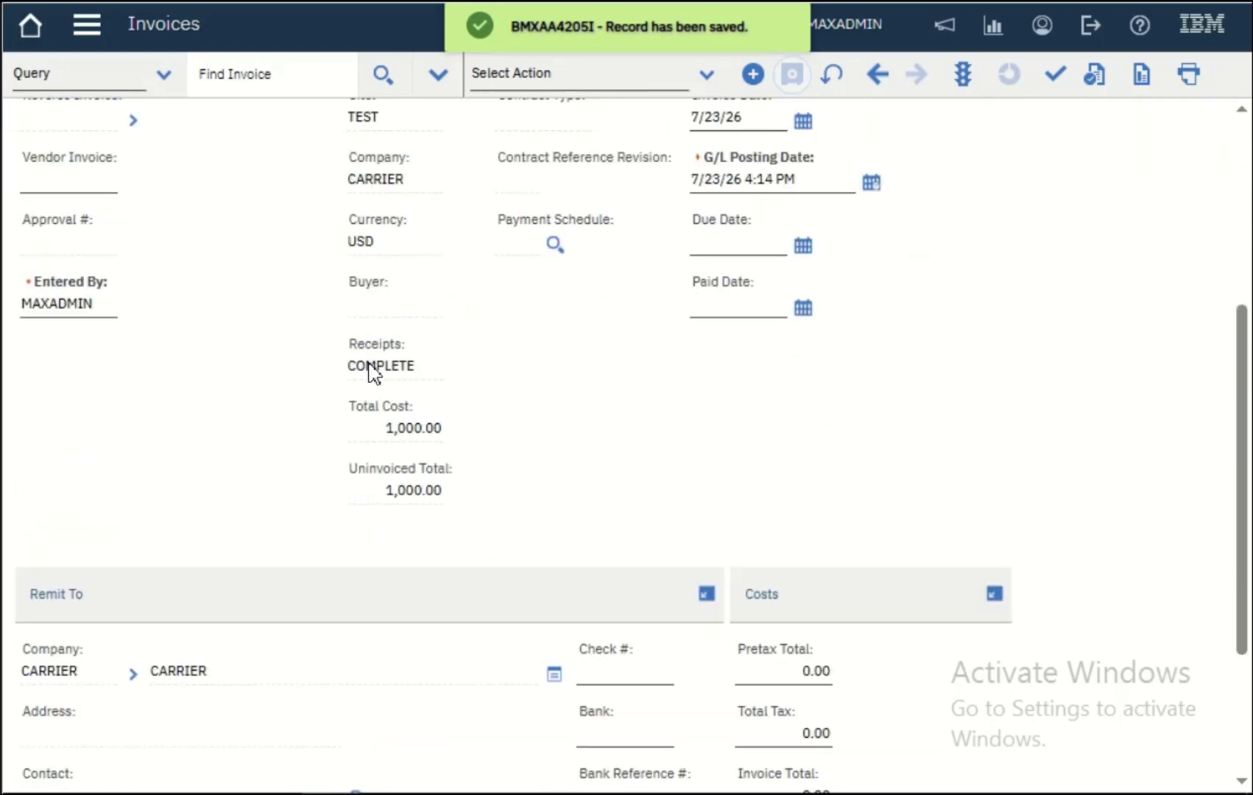
pyautogui.scroll(5, 395, 379)
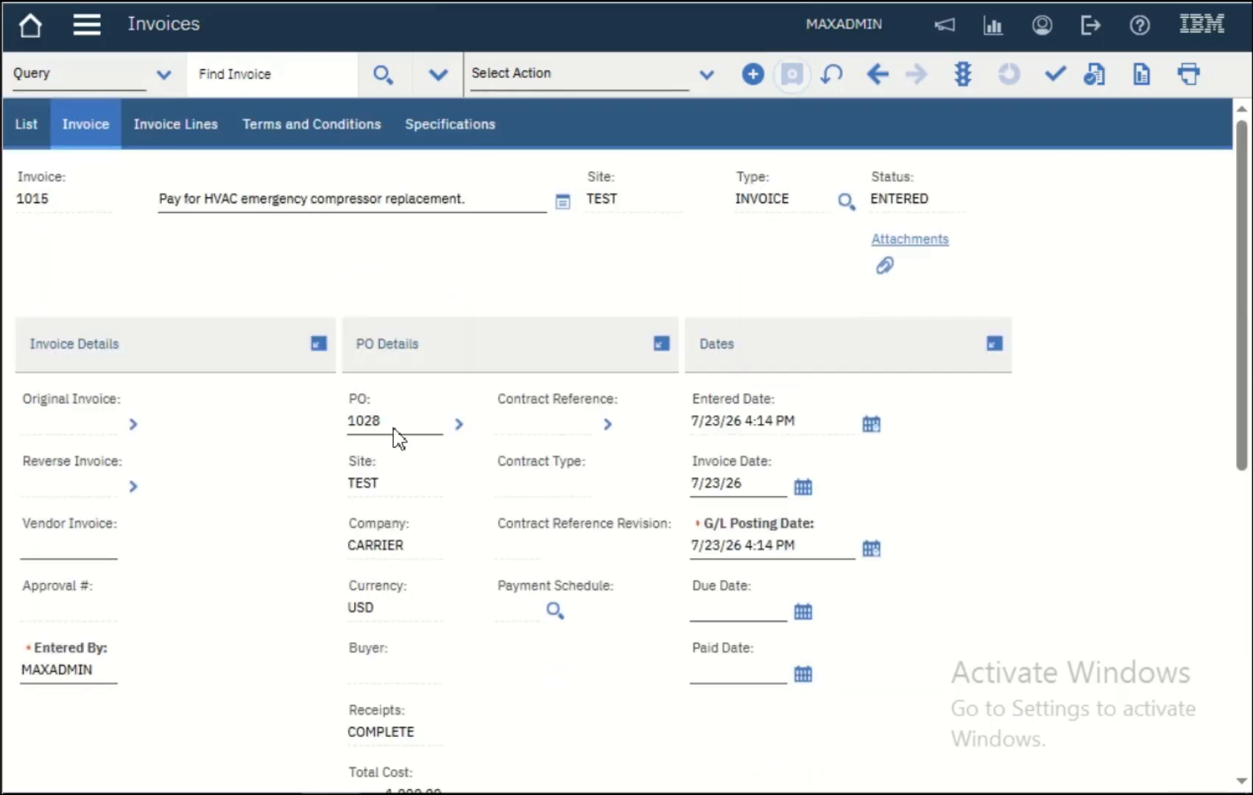
pyautogui.scroll(-5, 401, 442)
pyautogui.scroll(5, 416, 434)
pyautogui.click(460, 421)
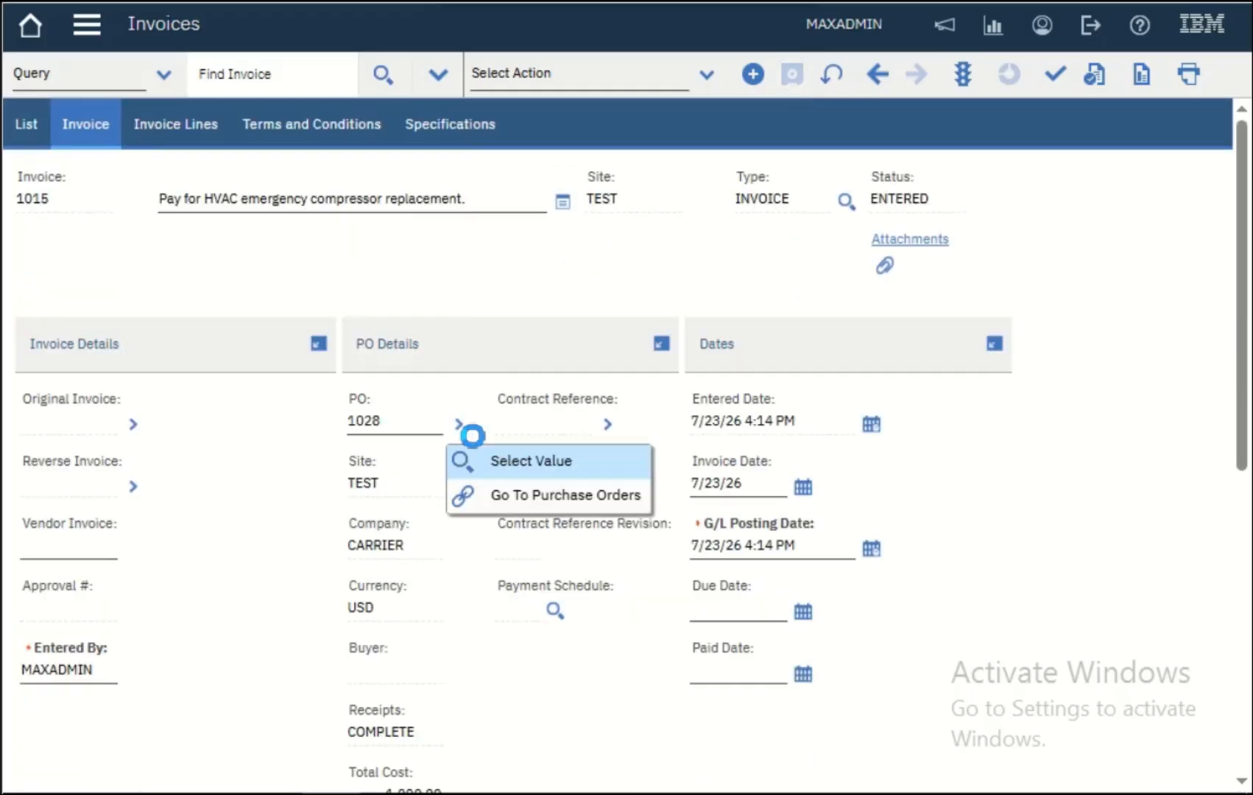
pyautogui.click(508, 495)
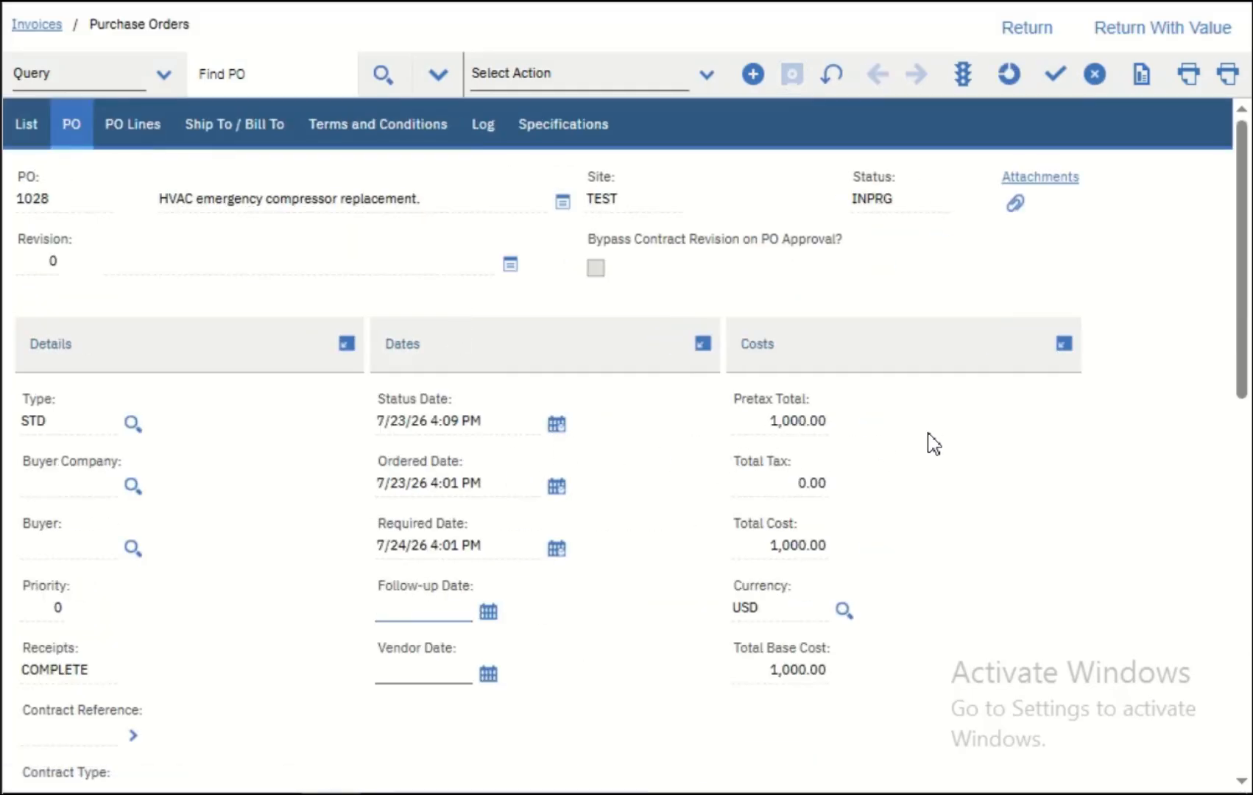
pyautogui.scroll(-10, 898, 430)
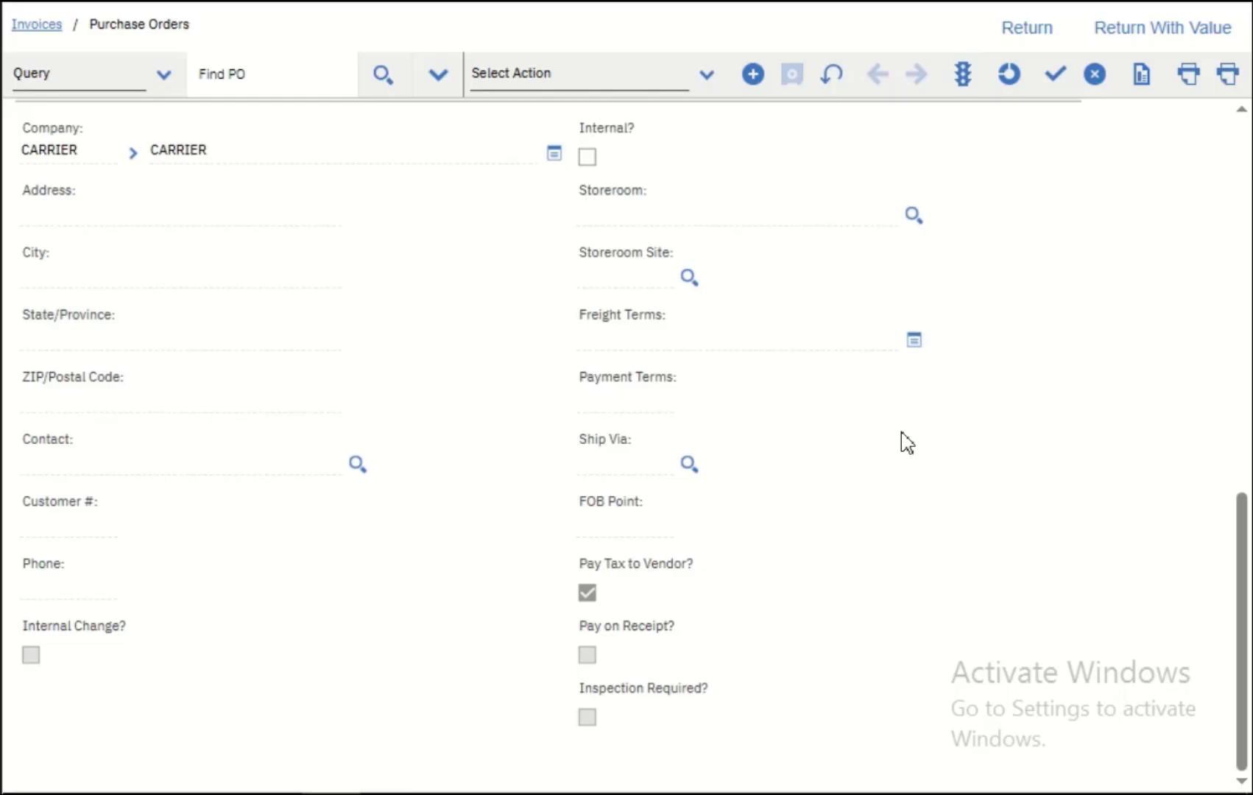
pyautogui.scroll(10, 935, 368)
pyautogui.scroll(2, 854, 221)
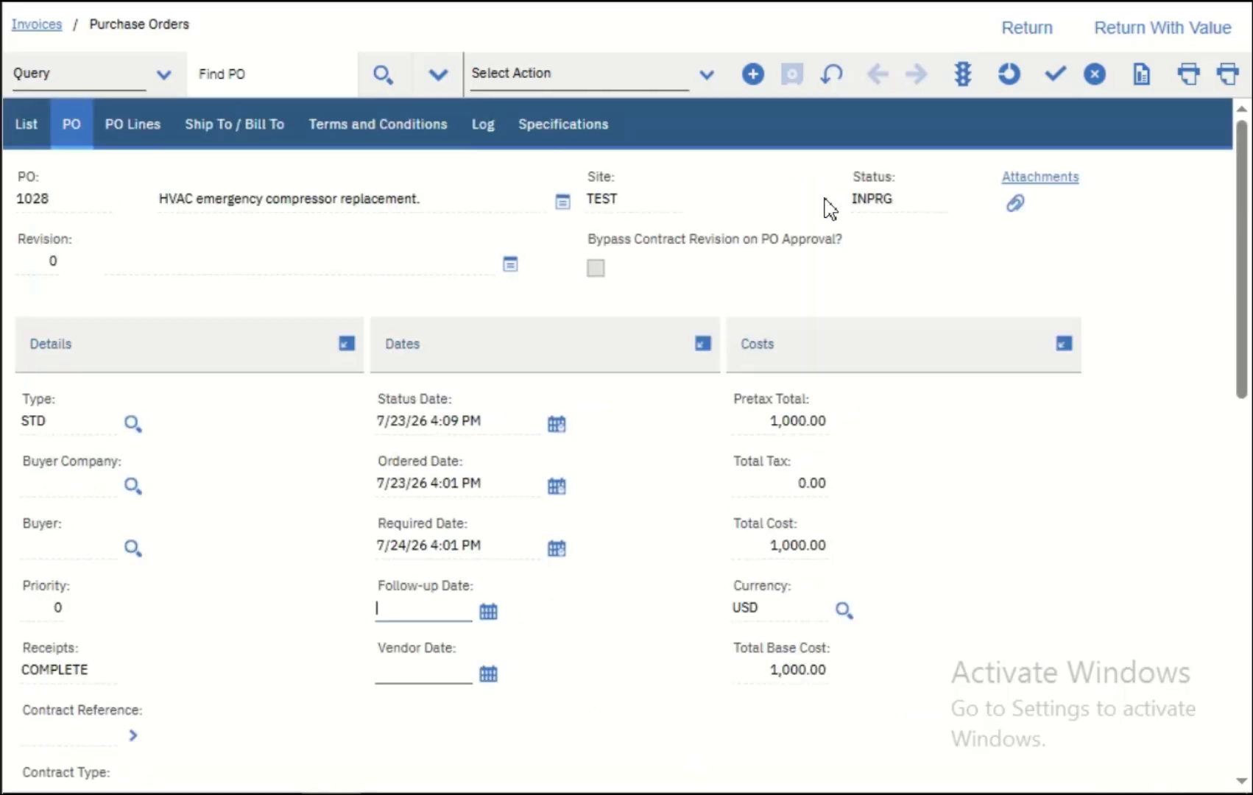
pyautogui.click(46, 30)
# - Examine the invoice's Remit To and Costs fields, including bank reference, pretax total and total tax
pyautogui.scroll(-8, 750, 440)
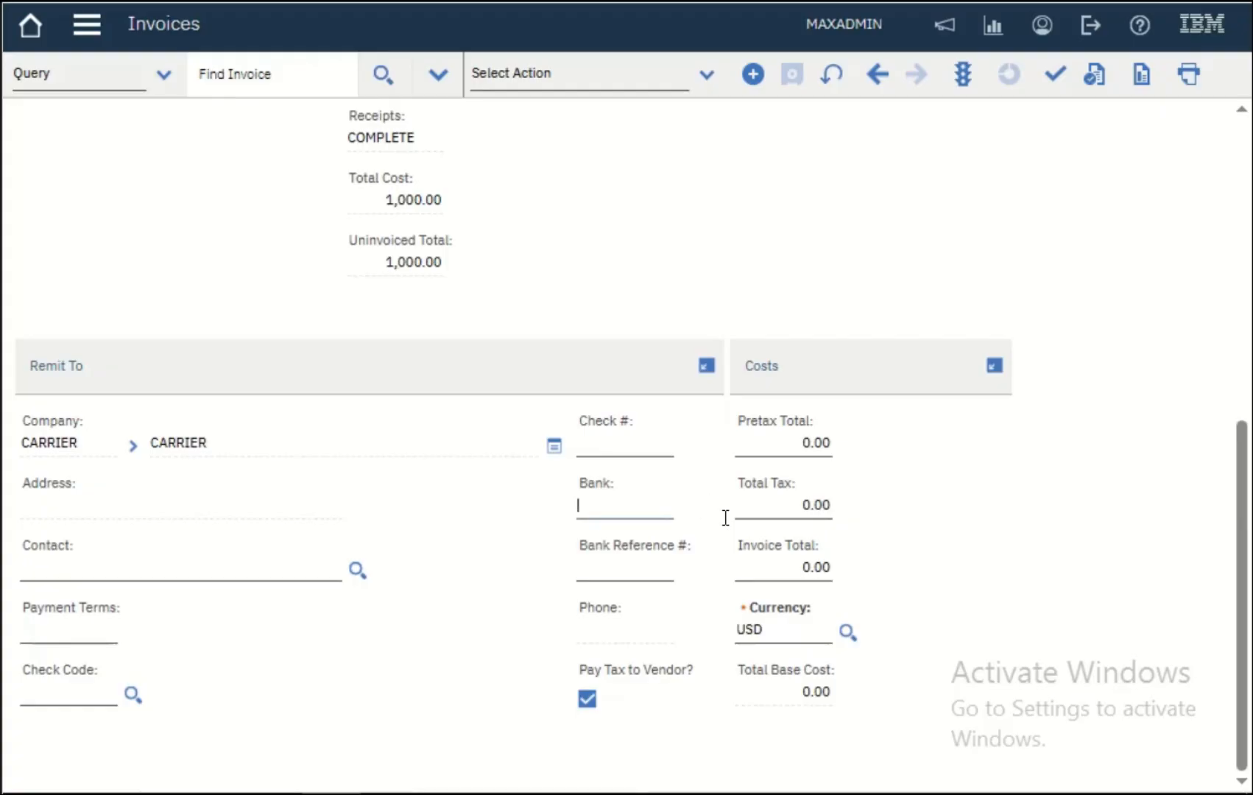
pyautogui.click(674, 569)
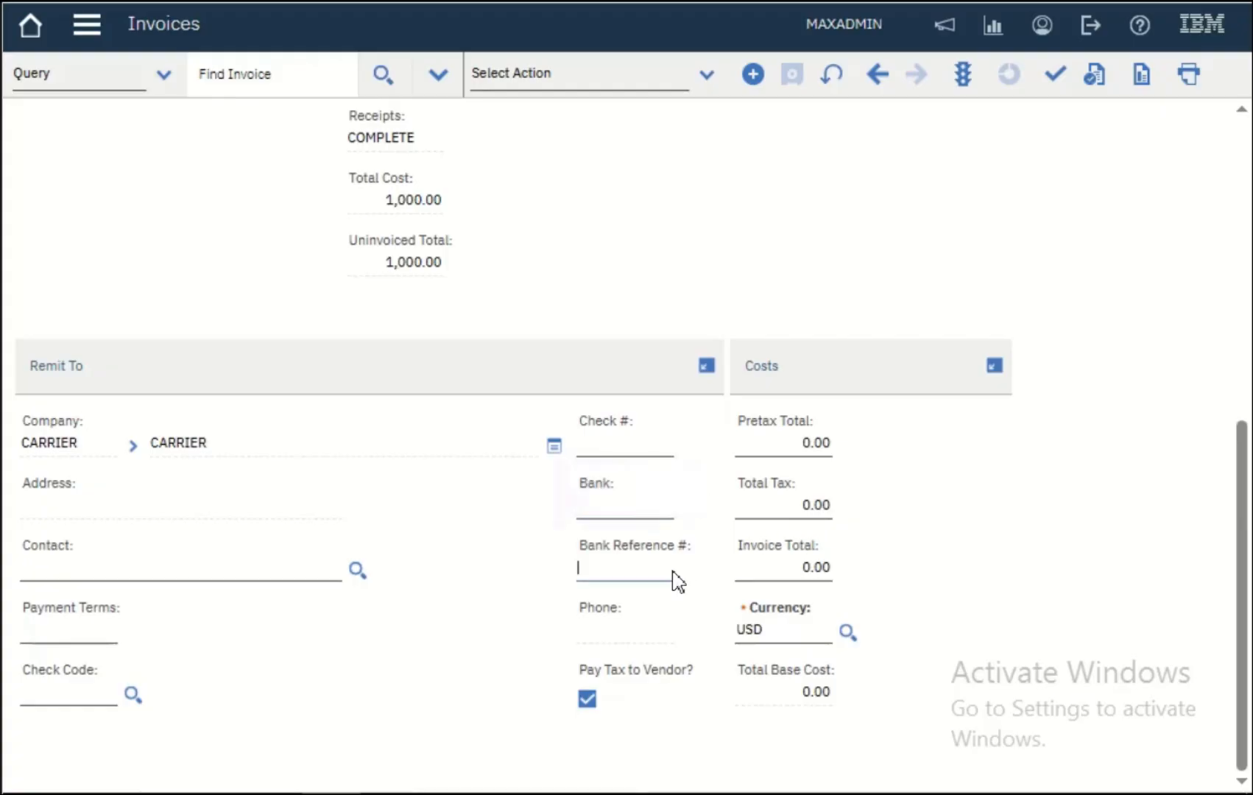
pyautogui.click(795, 446)
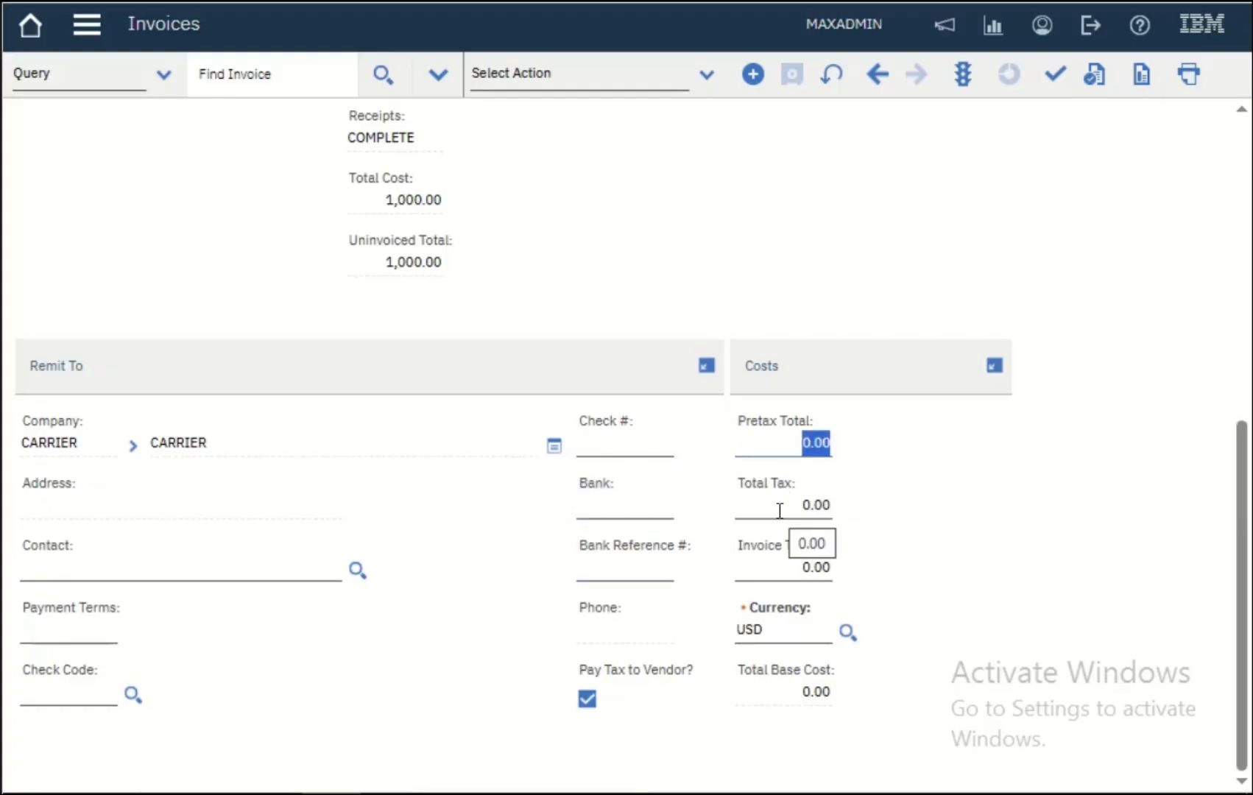
pyautogui.click(779, 510)
pyautogui.scroll(10, 707, 470)
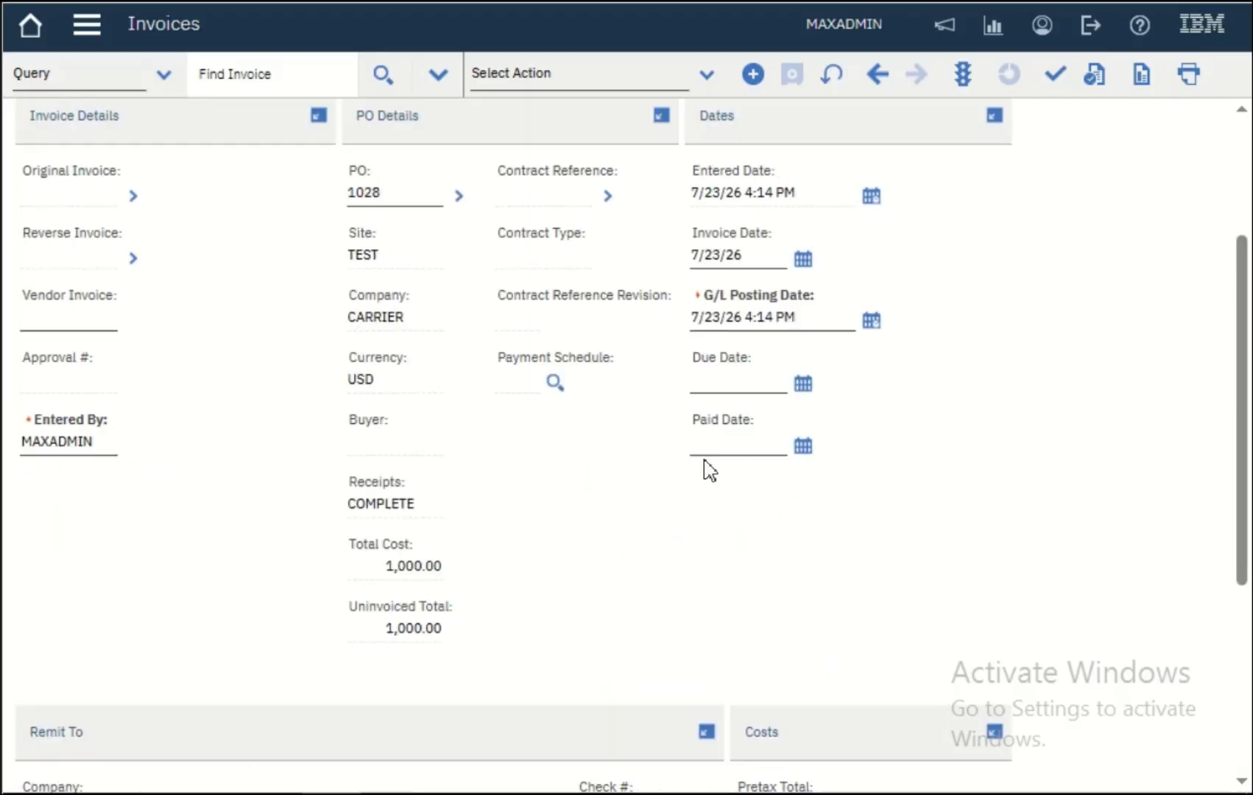
# - Show the invoice lines and view the purchase order lines available for copying, without copying any
pyautogui.click(185, 132)
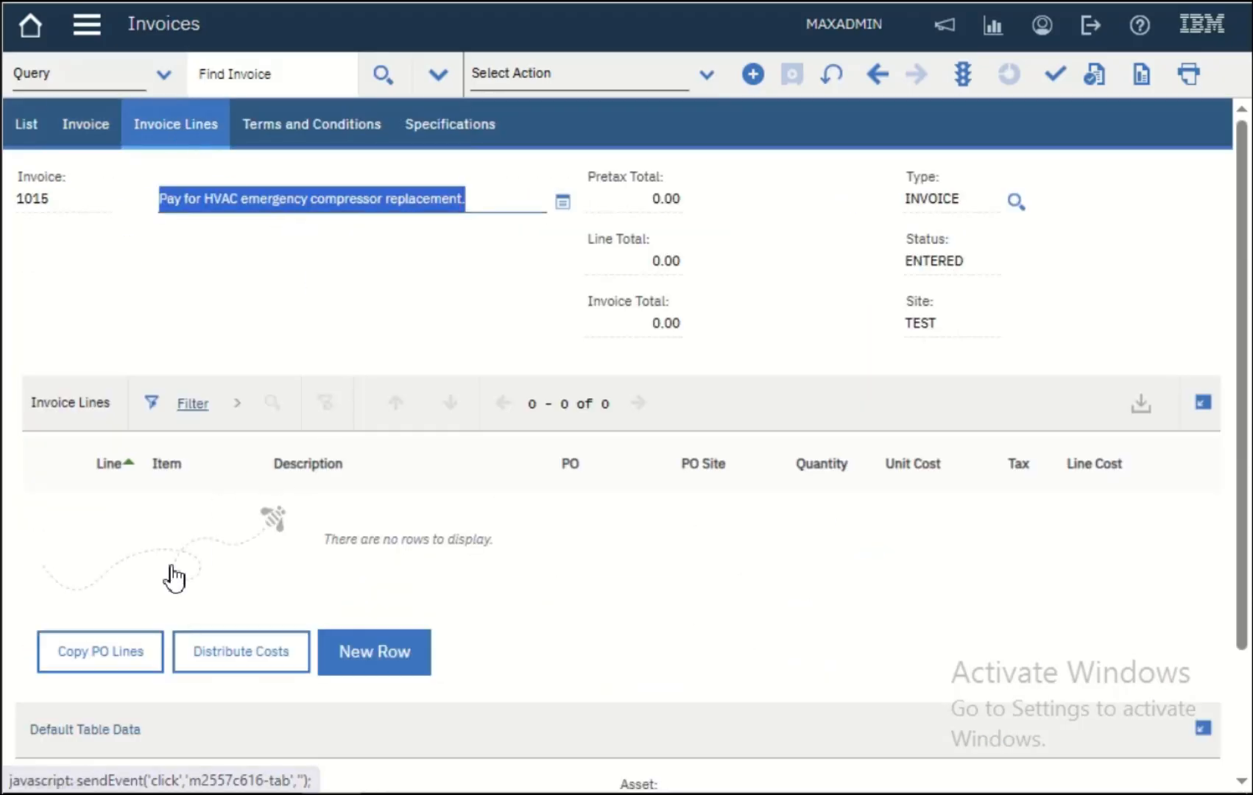
pyautogui.click(103, 653)
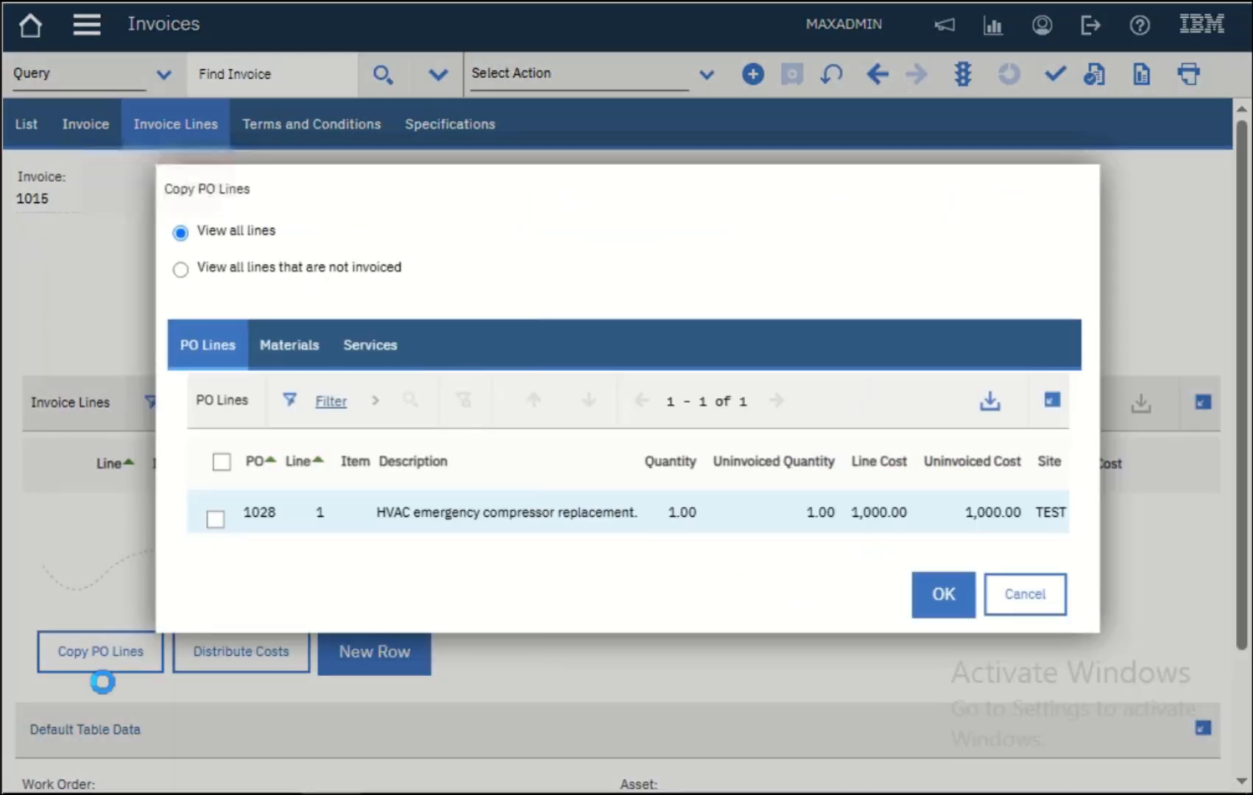
pyautogui.click(1020, 600)
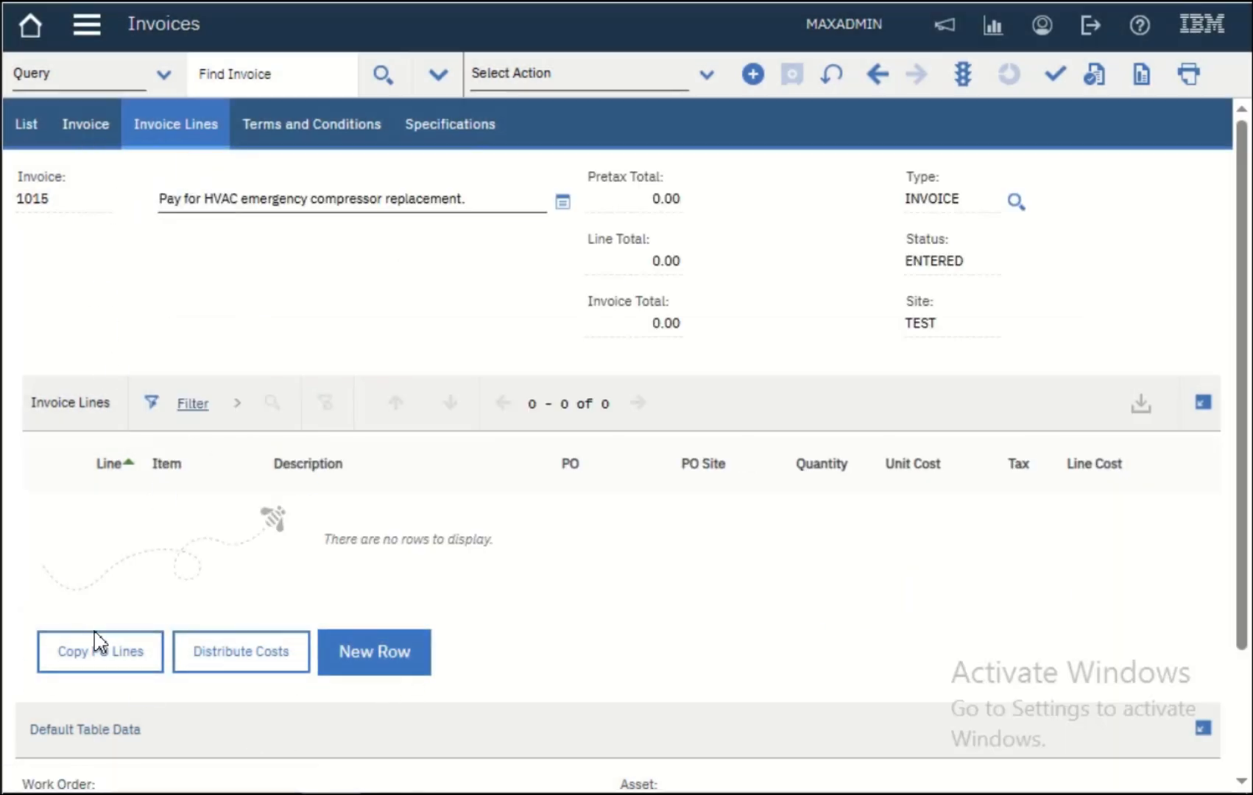
# - Copy the HVAC emergency compressor replacement line from the purchase order into the invoice lines and save the invoice
pyautogui.click(106, 651)
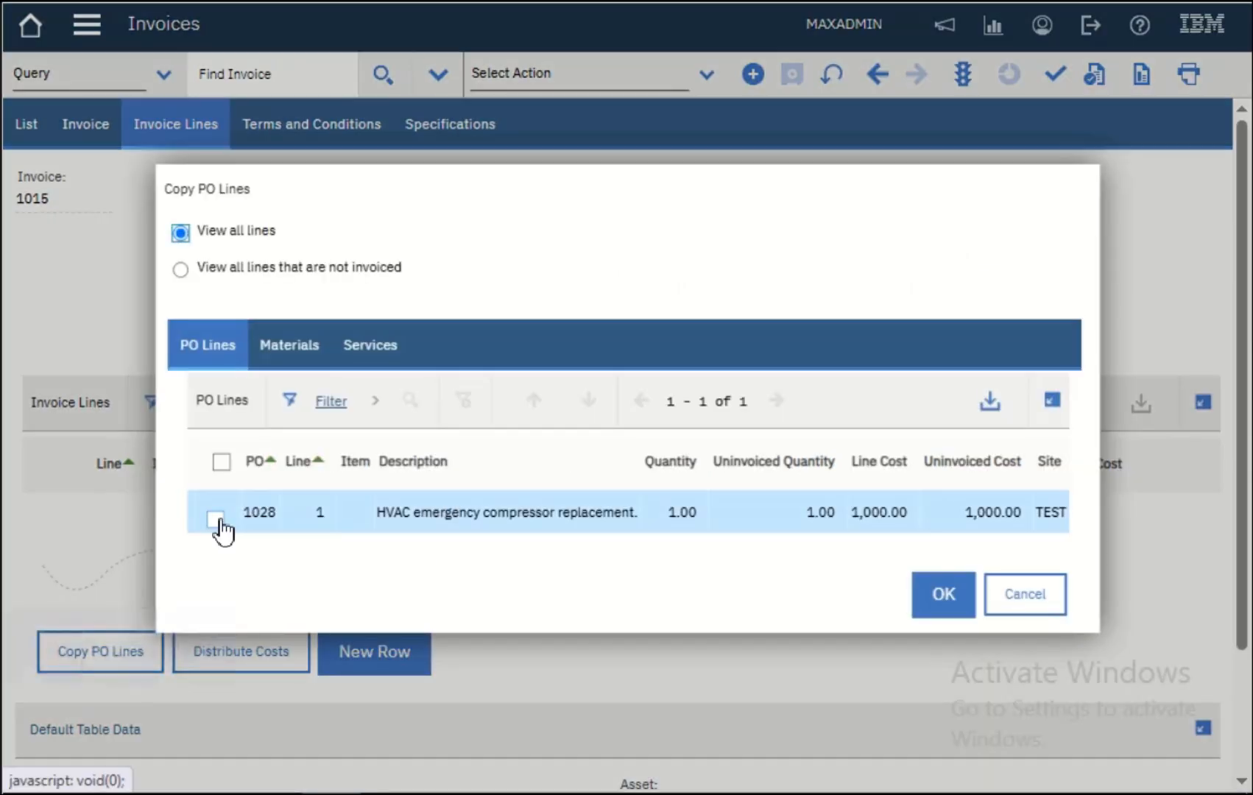
pyautogui.click(221, 462)
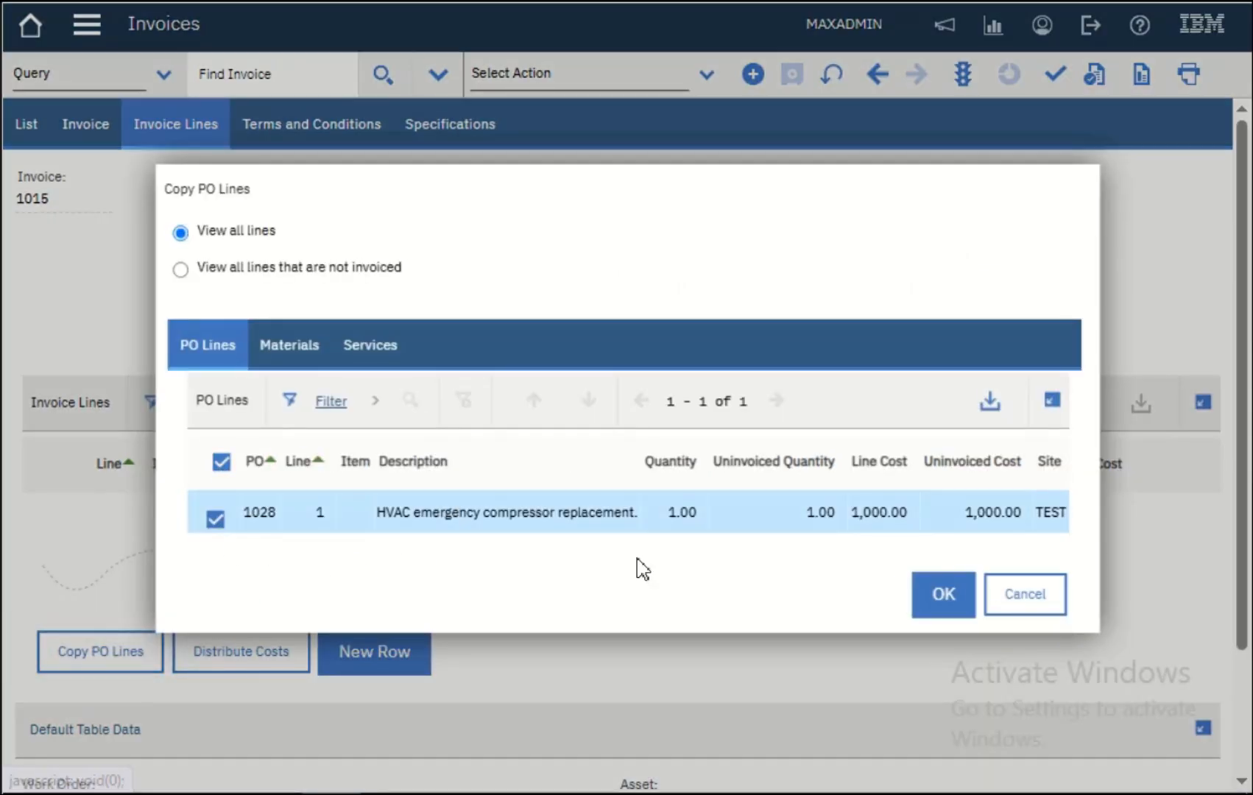
pyautogui.click(943, 603)
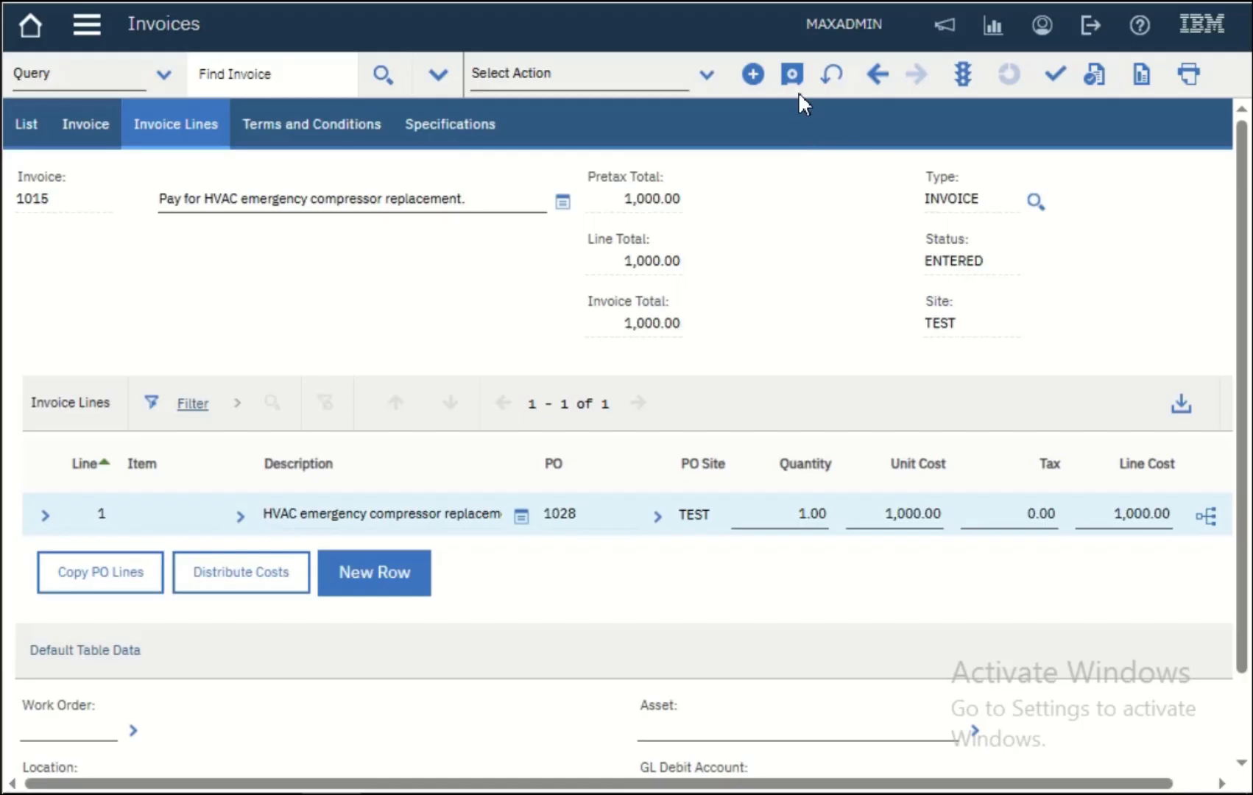
pyautogui.click(795, 88)
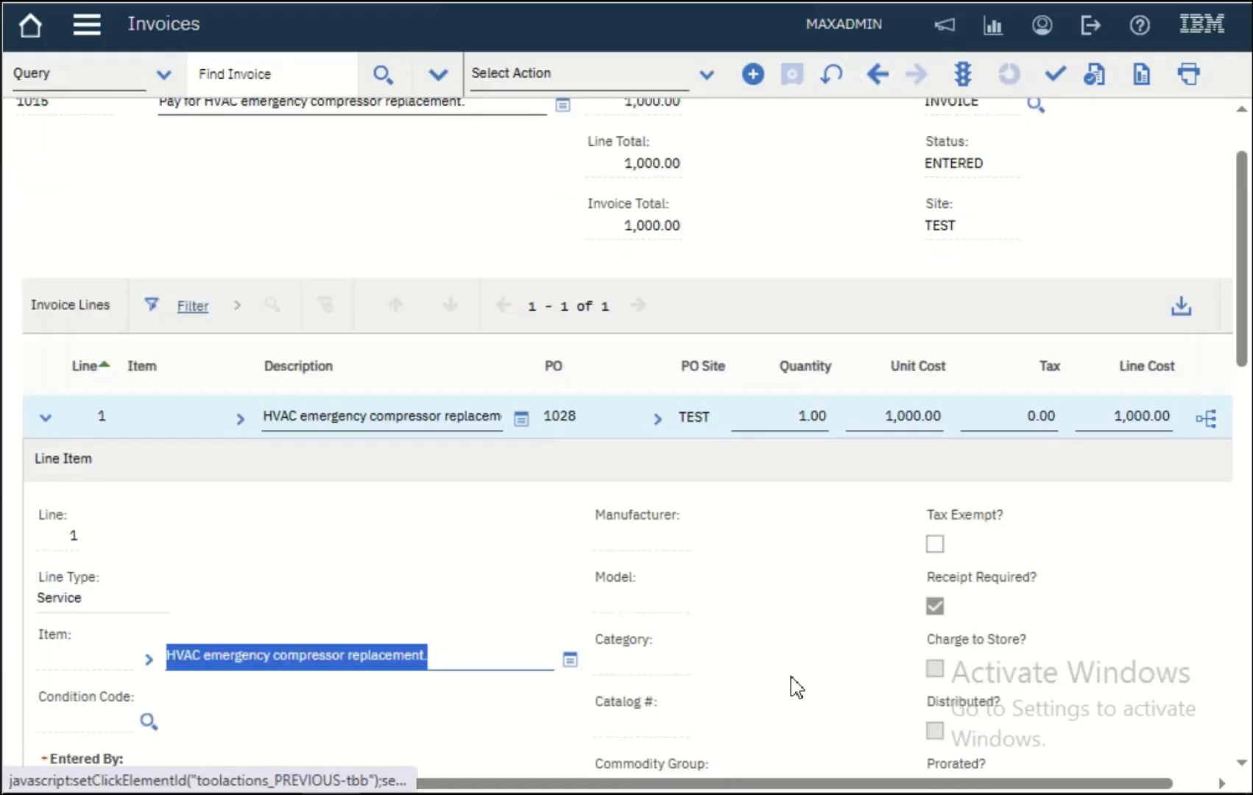
# - Review the copied invoice line's details, collapse them, and approve the invoice with the option to close the PO kept on
pyautogui.scroll(-5, 792, 686)
pyautogui.scroll(6, 787, 698)
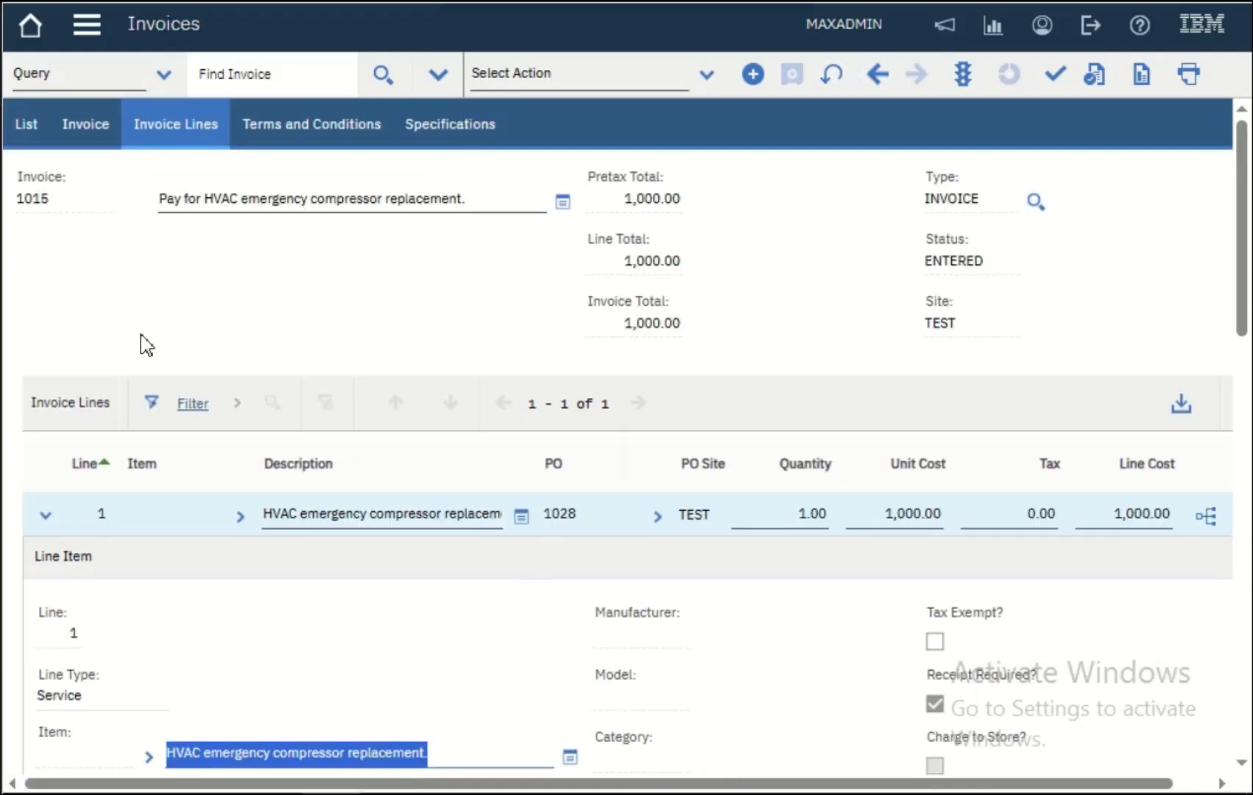
pyautogui.click(45, 515)
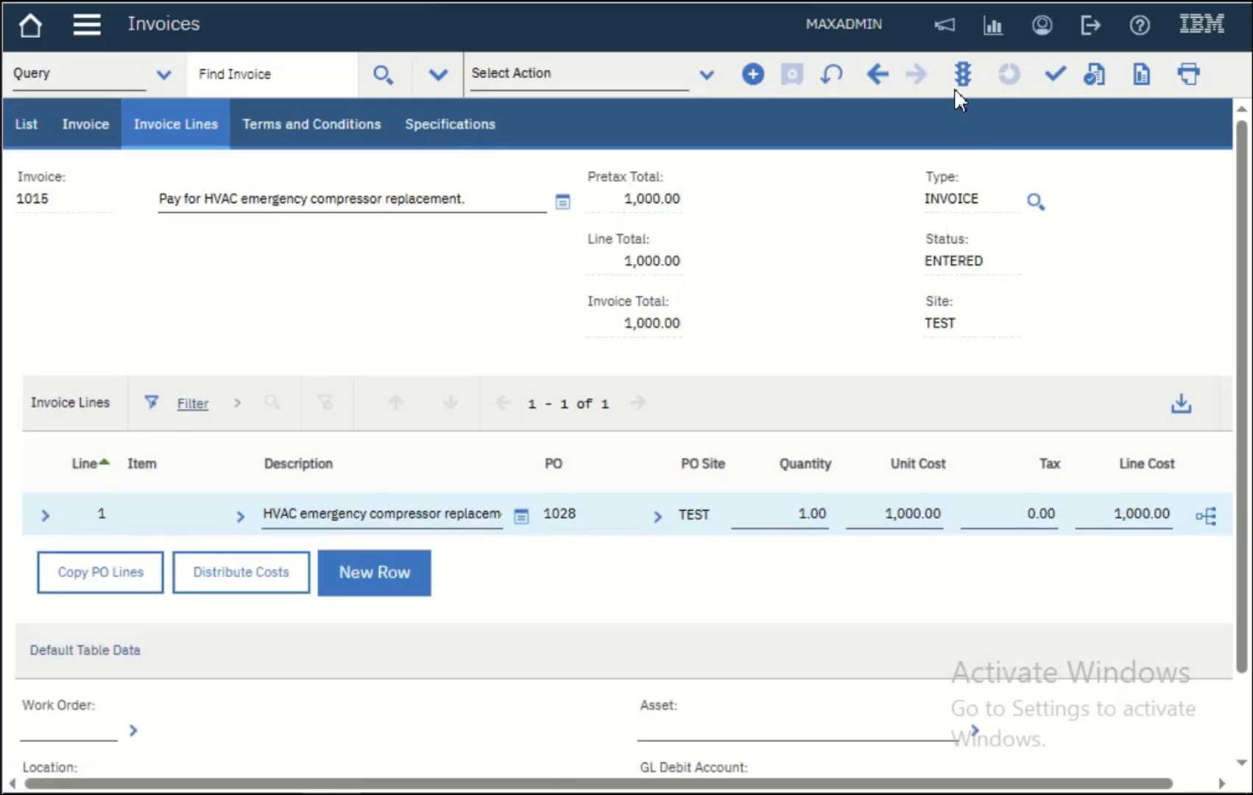
pyautogui.click(1055, 74)
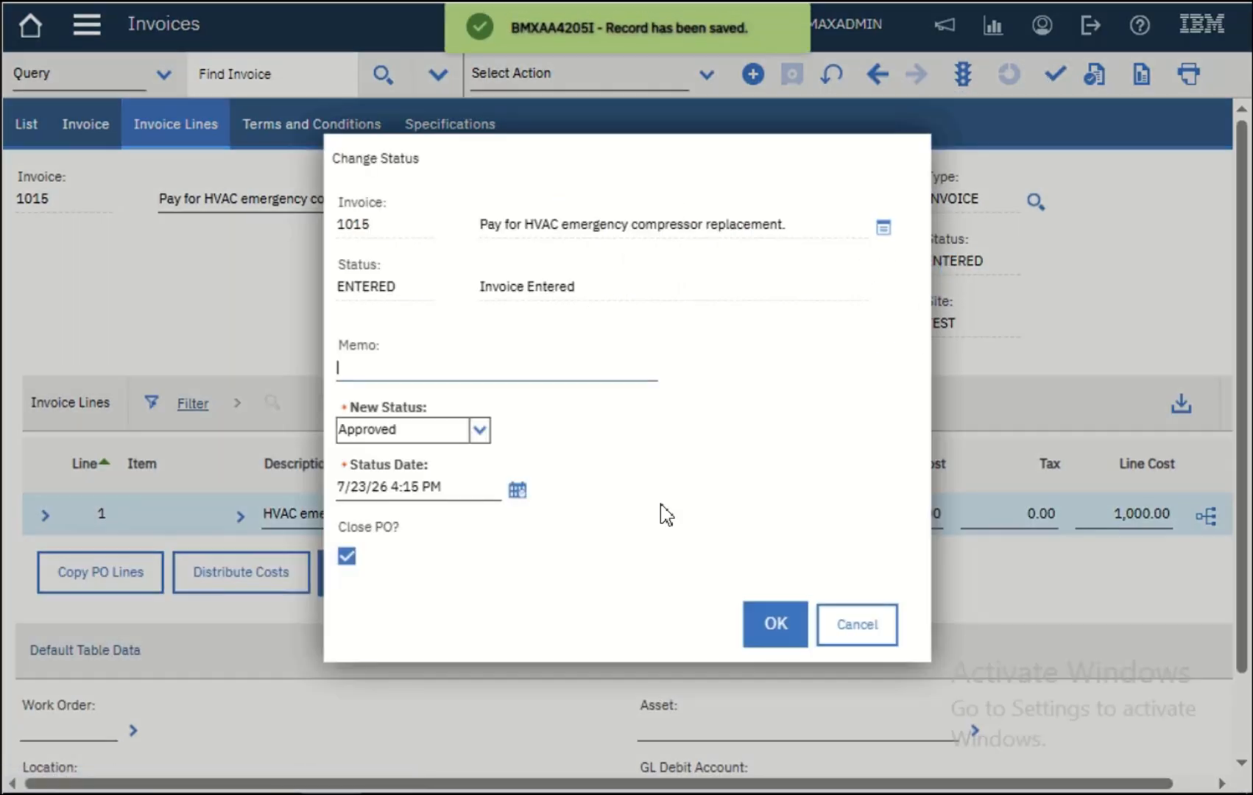
pyautogui.click(758, 634)
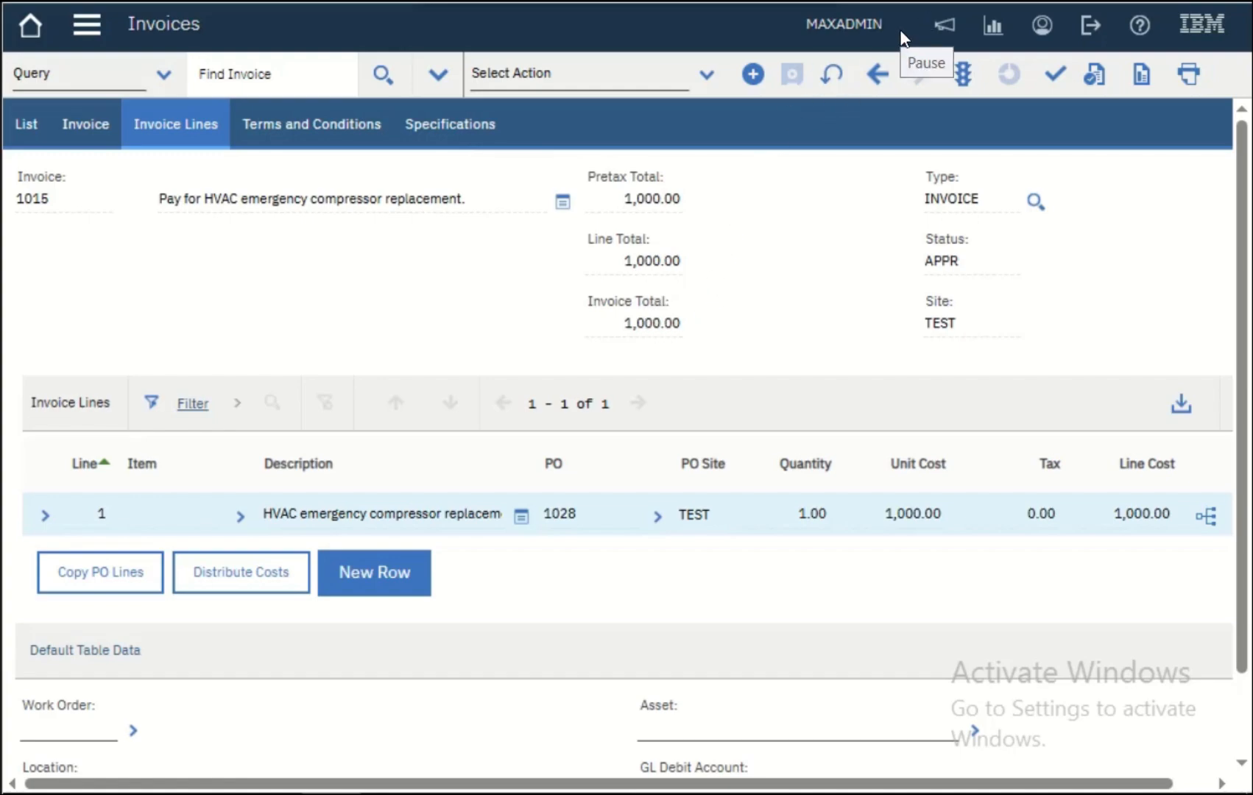
# - Change the invoice's status to Paid, keeping the option to close the PO on
pyautogui.click(961, 75)
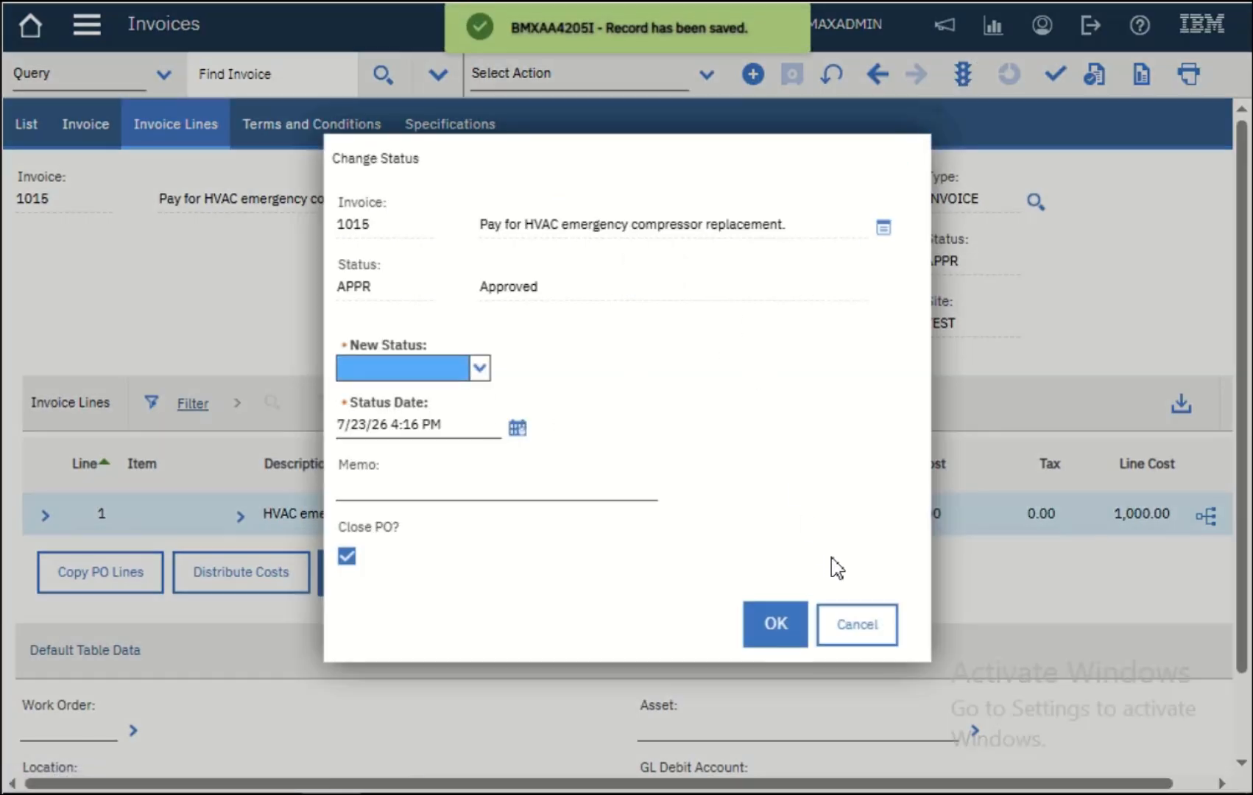
pyautogui.click(857, 626)
pyautogui.click(963, 73)
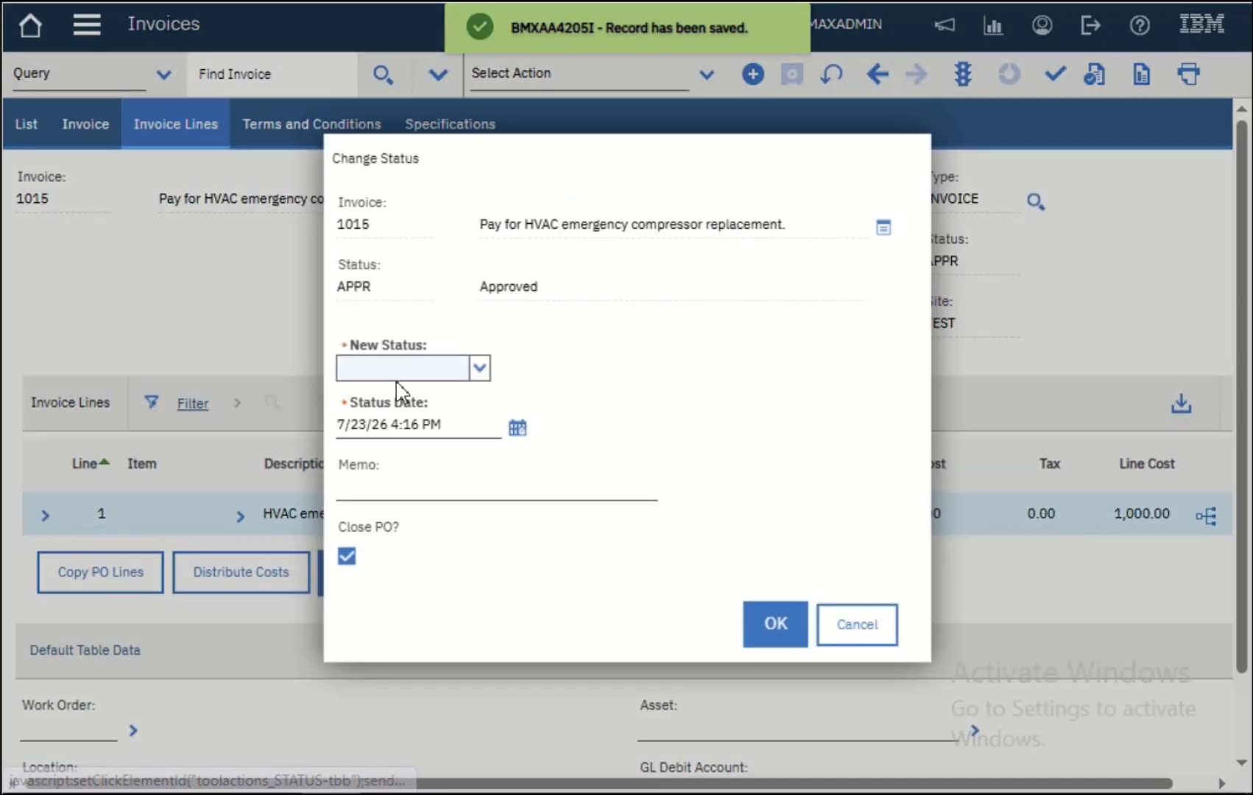
pyautogui.click(411, 366)
pyautogui.click(392, 400)
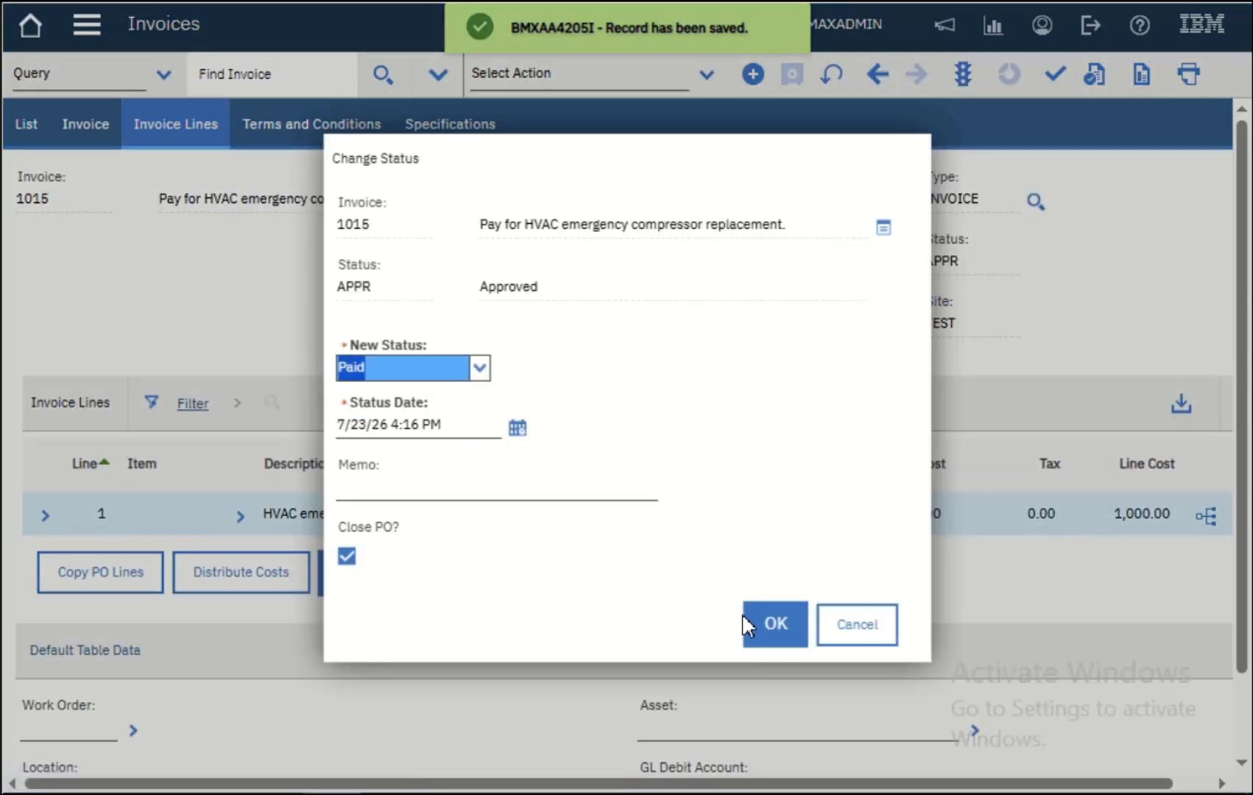
pyautogui.click(754, 628)
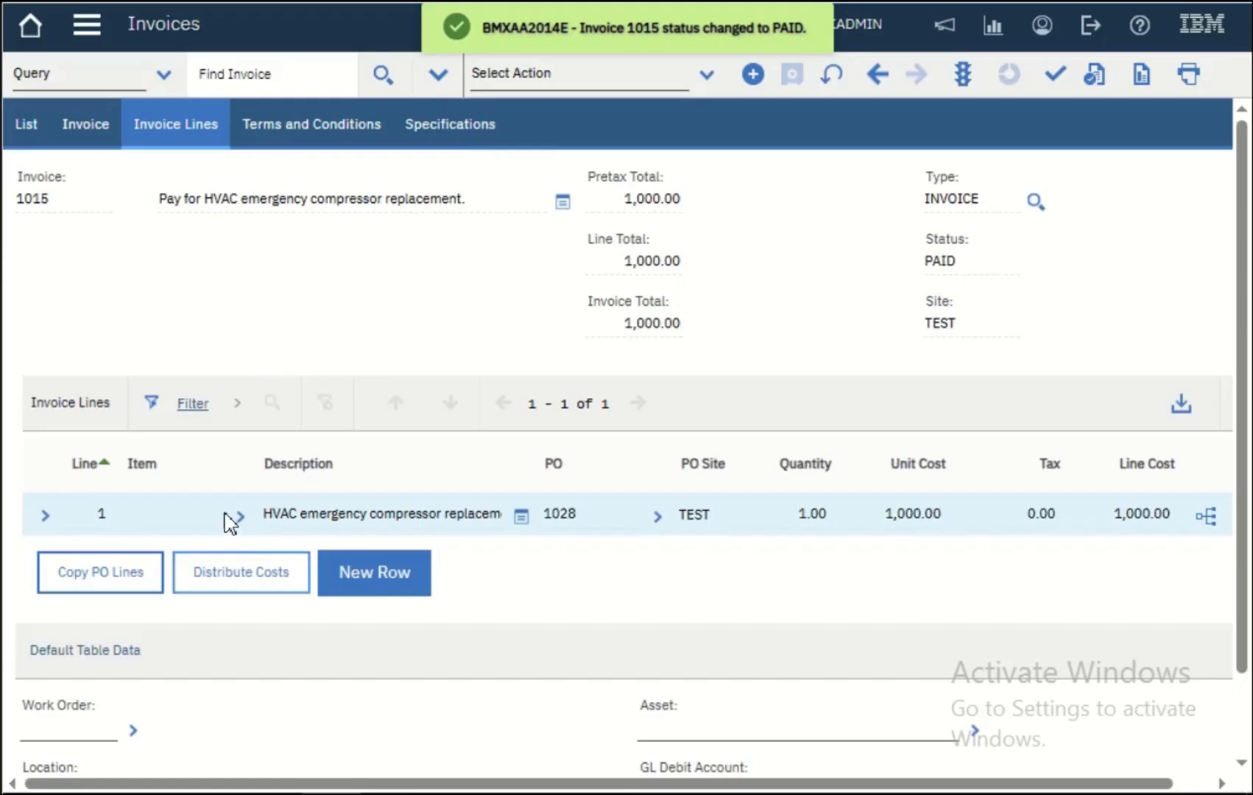
# - Check the invoice's dates and the linked purchase order's status and costs, and return to the invoice and its lines
pyautogui.click(90, 133)
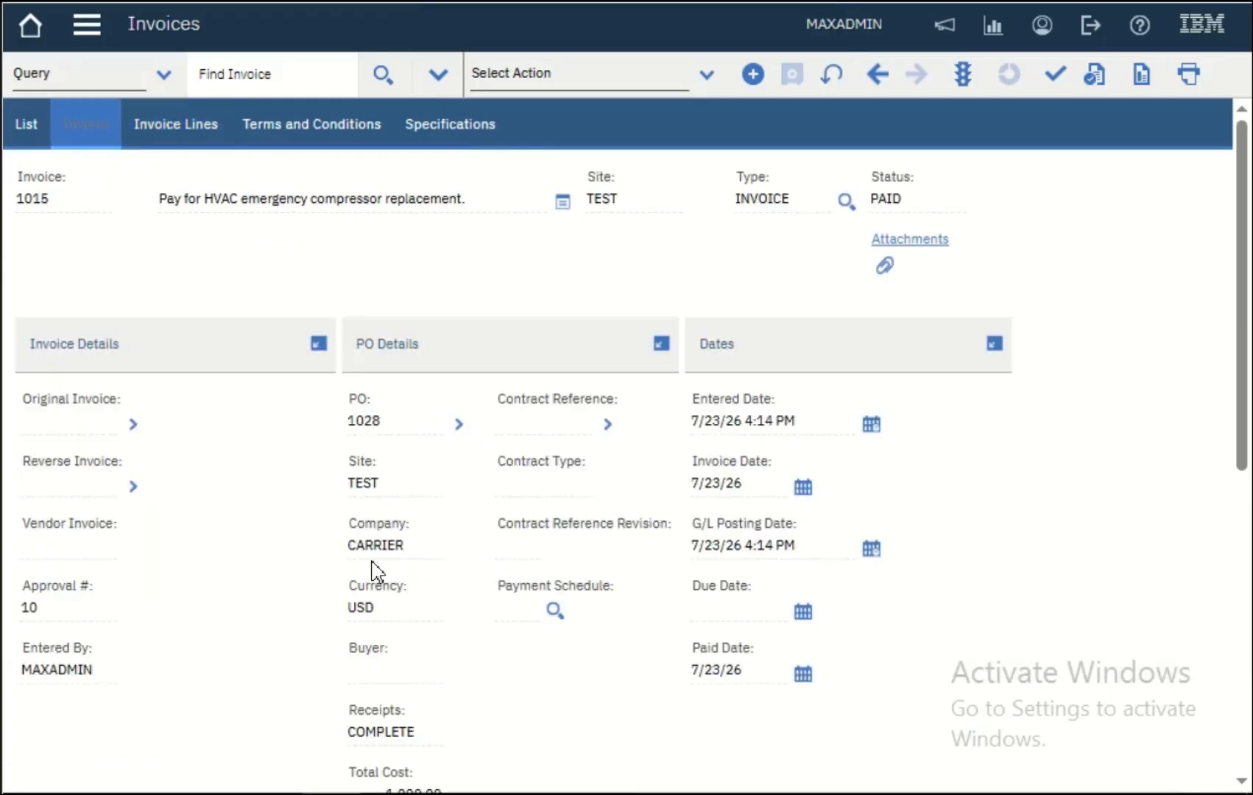
pyautogui.click(455, 425)
pyautogui.click(515, 496)
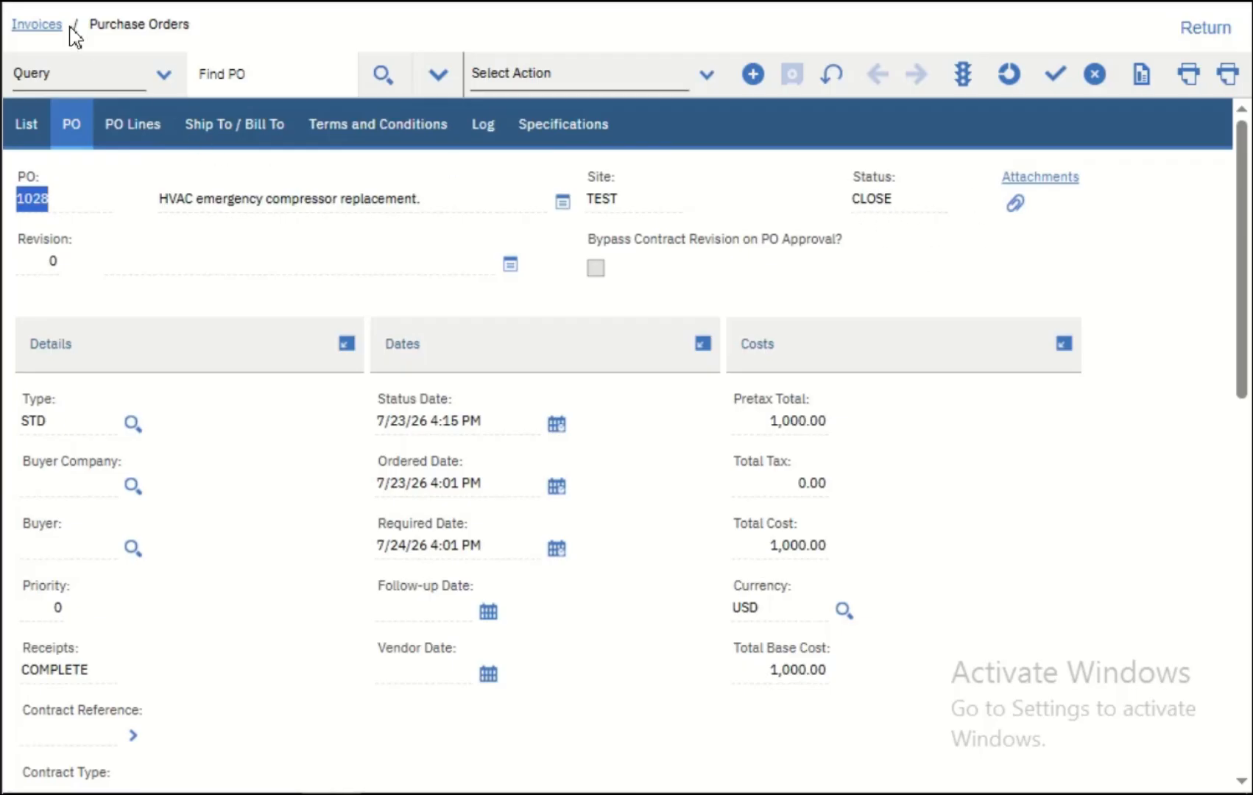
pyautogui.click(37, 28)
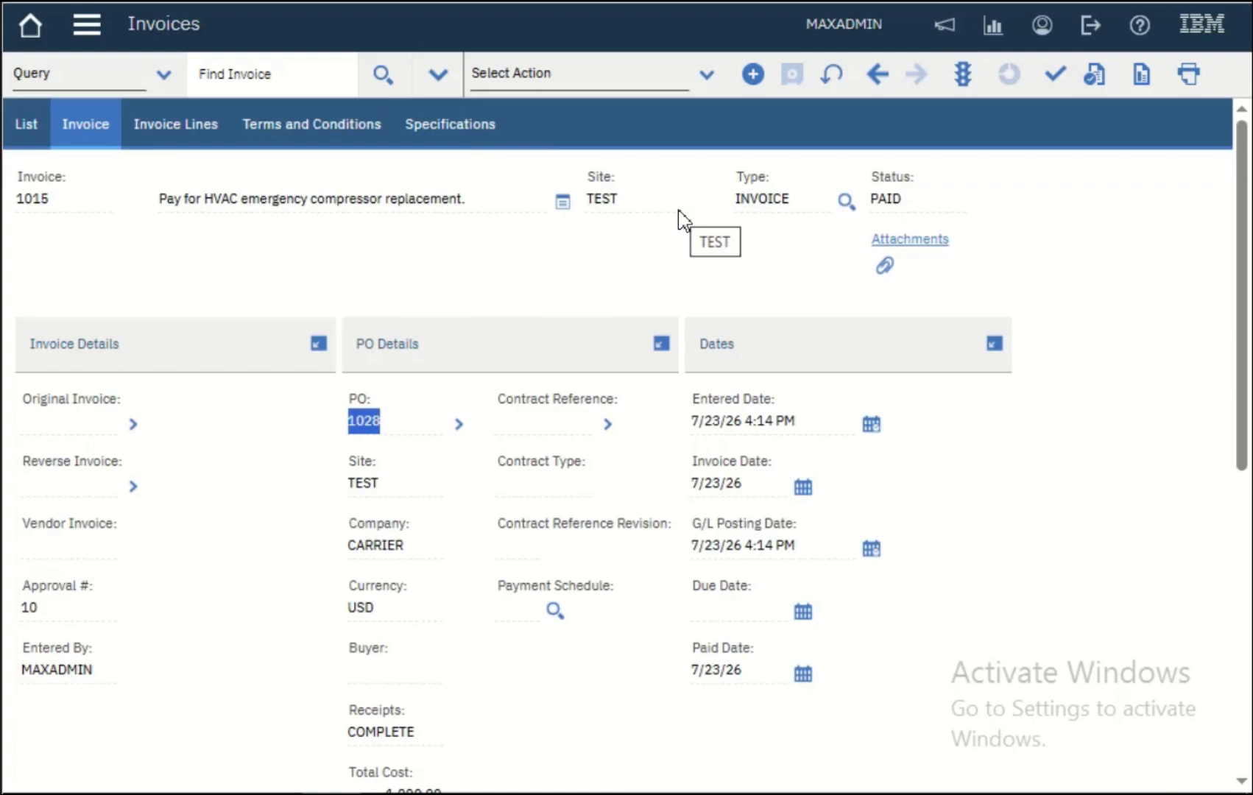
pyautogui.doubleClick(32, 198)
pyautogui.click(199, 140)
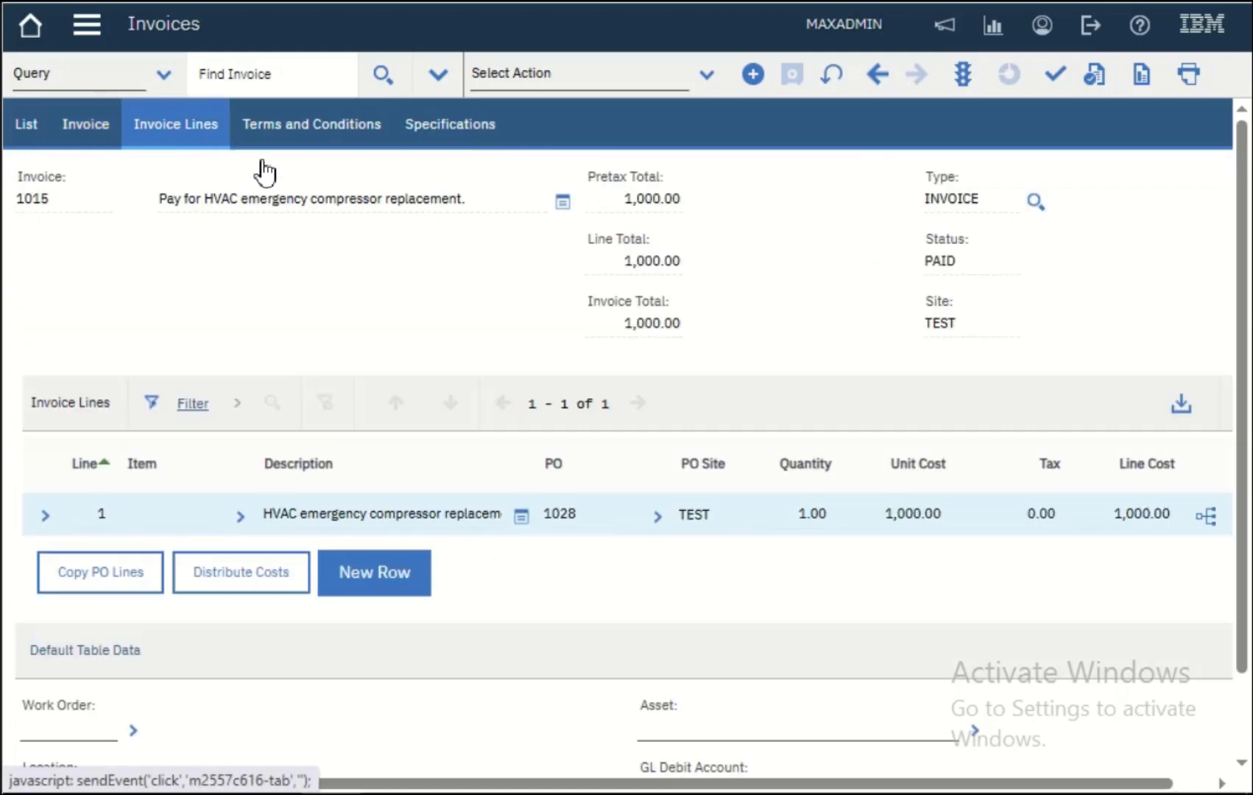